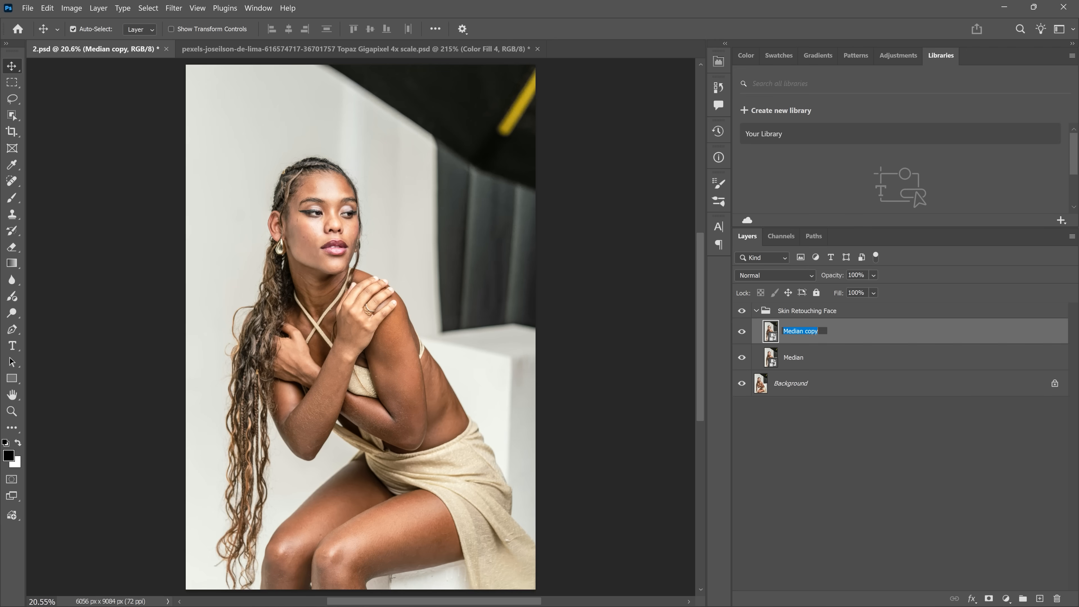
Step: Rename the Median copy layer as Highpass and hide it
type("Highpass")
key("Return")
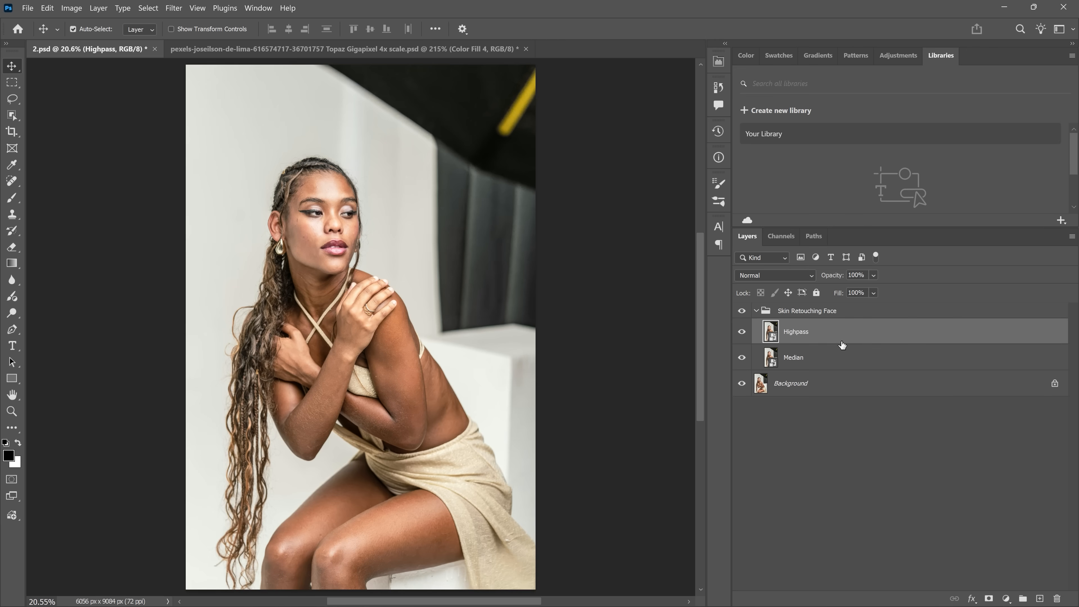
left_click(738, 335)
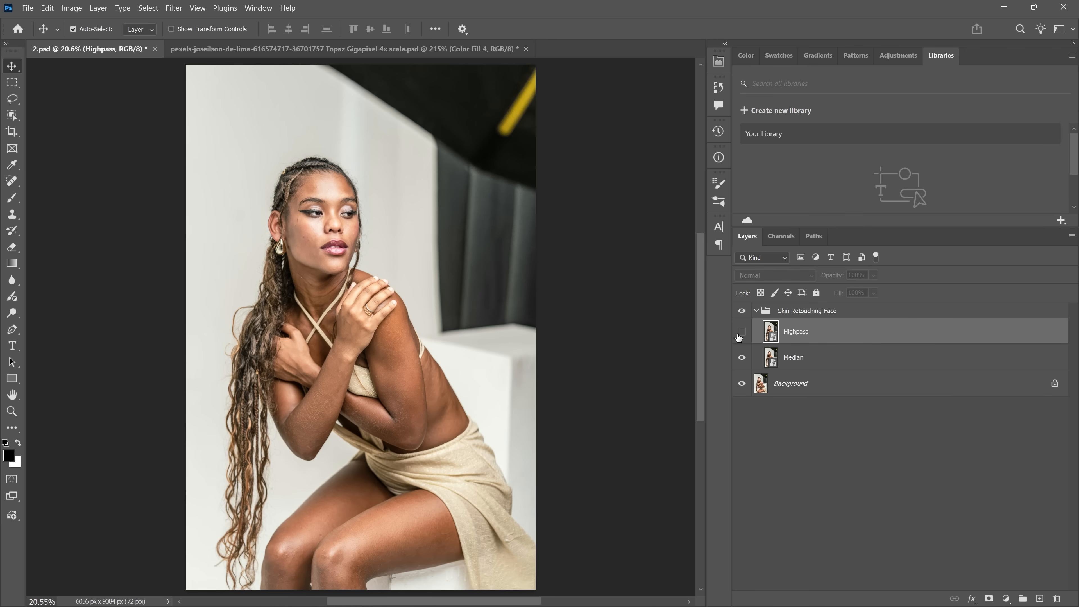
Step: Add a Solid Color fill layer above the Median layer in neutral gray at 50% brightness (#808080)
left_click(806, 365)
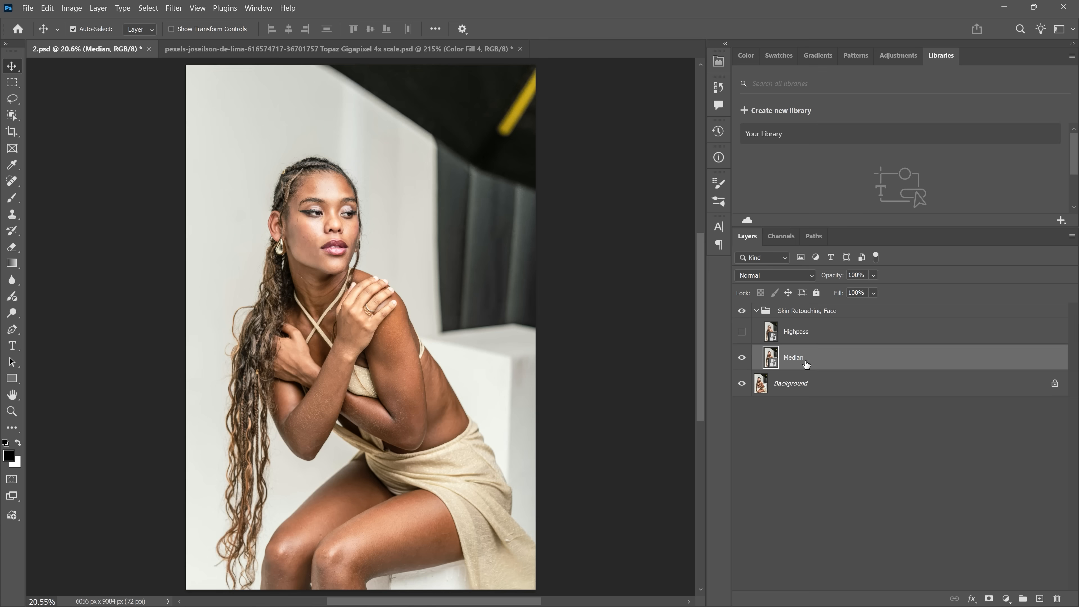
left_click(1007, 598)
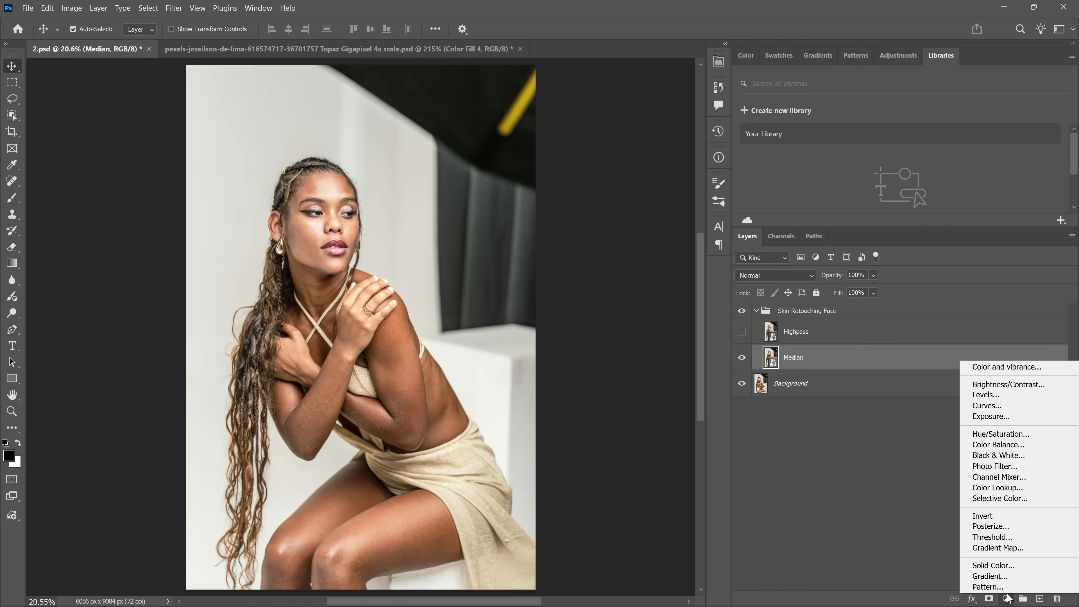
left_click(1004, 566)
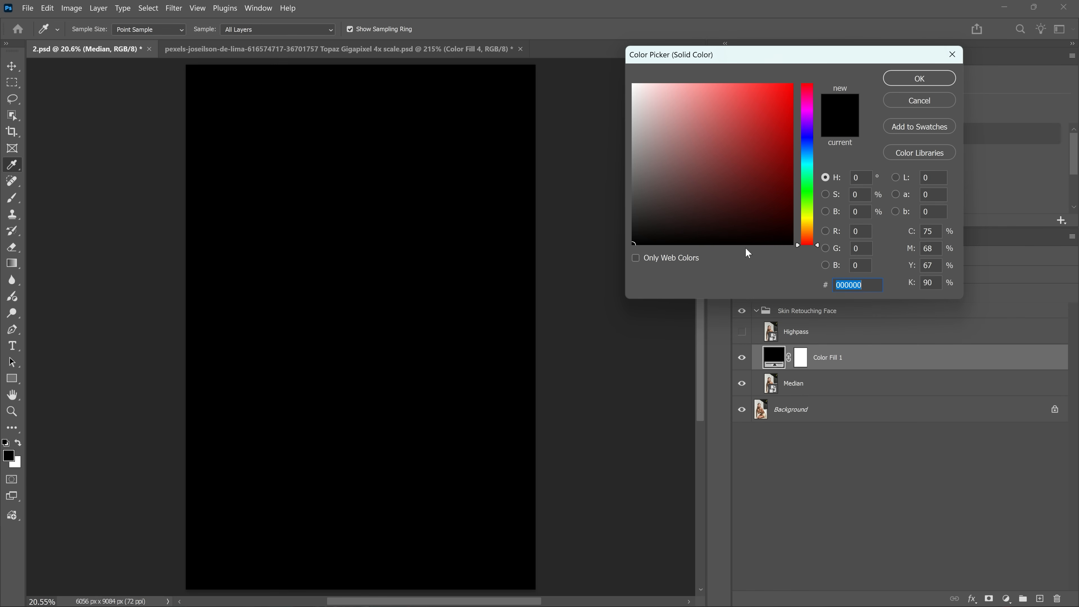
left_click(859, 178)
type("50")
left_click(906, 73)
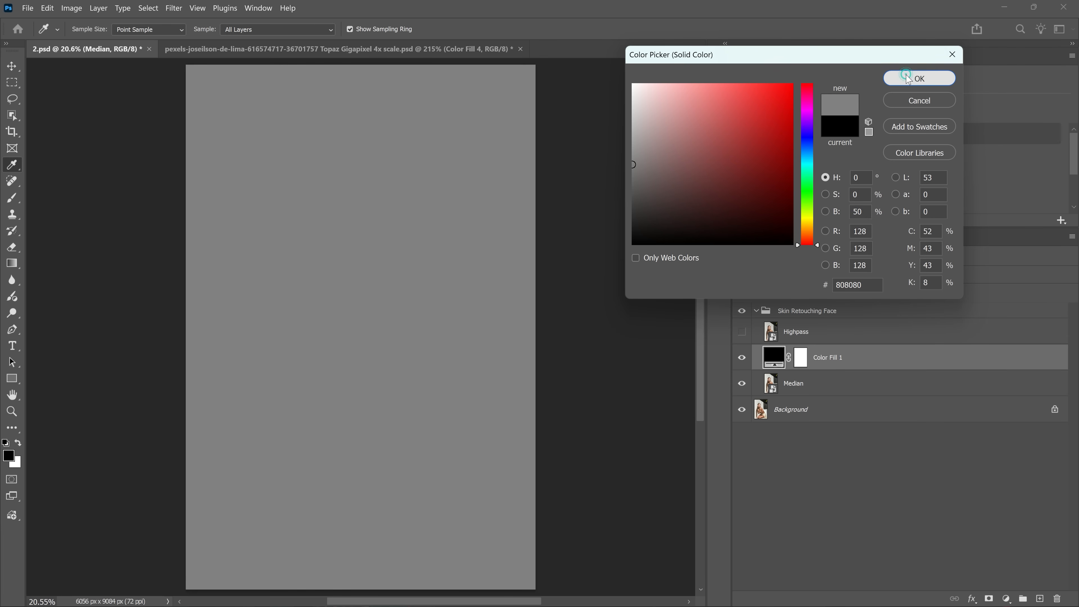
Step: Convert the gray color fill layer to a smart object and rename it Noise
right_click(841, 358)
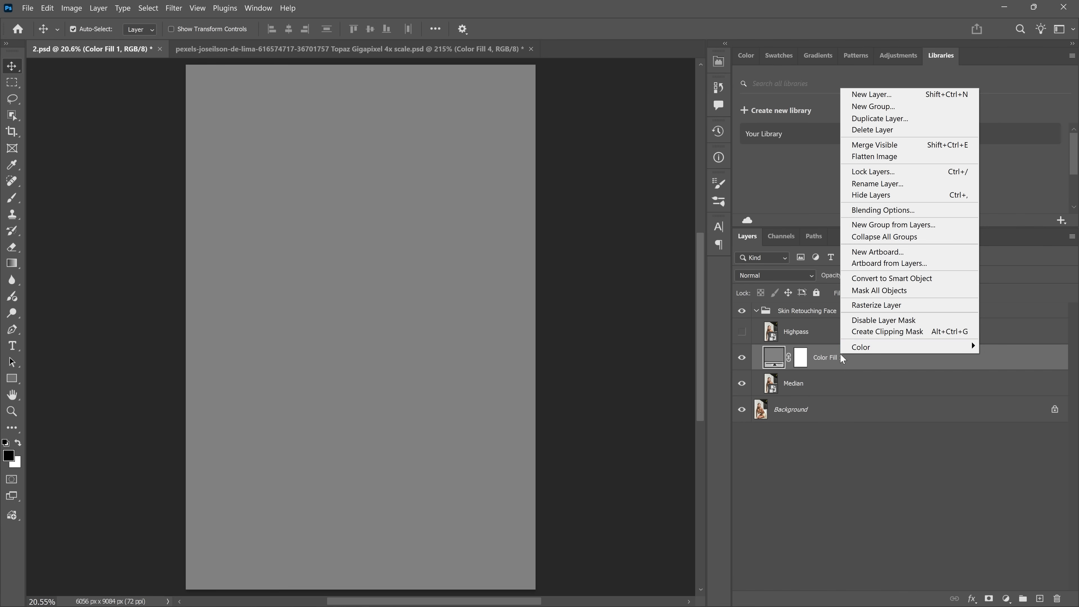
left_click(867, 277)
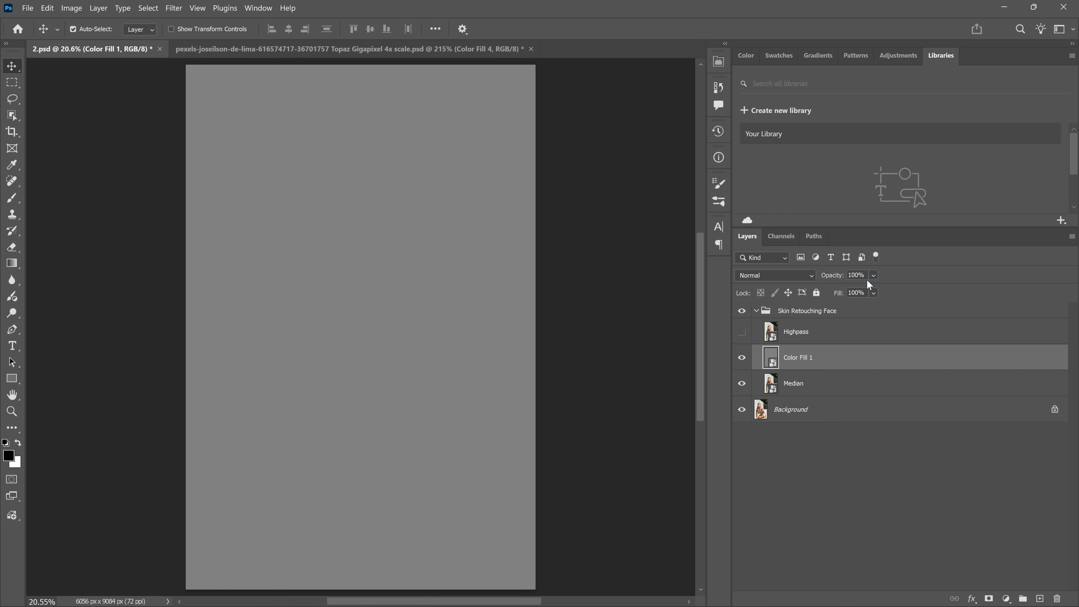
double_click(800, 358)
type("Noise")
key("Return")
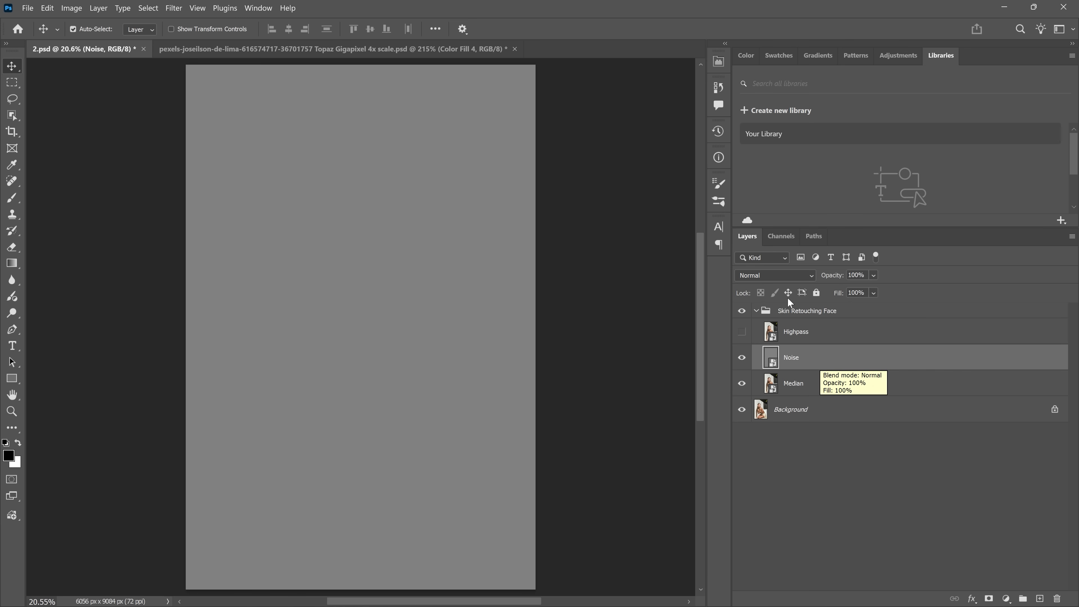
Step: Set the Noise layer's blend mode to Overlay and hide the layer
left_click(771, 275)
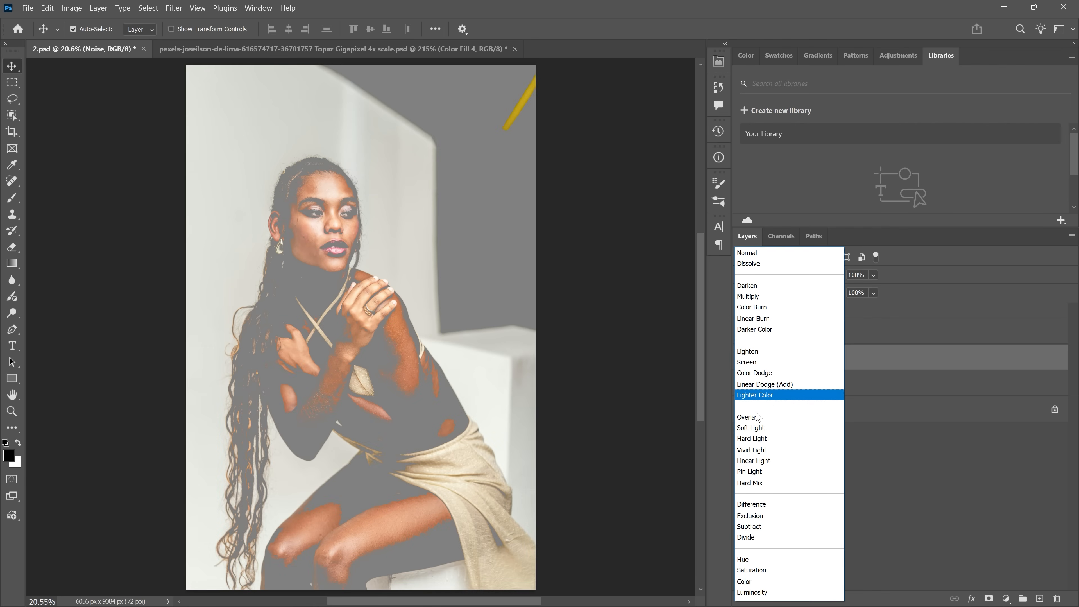
left_click(757, 418)
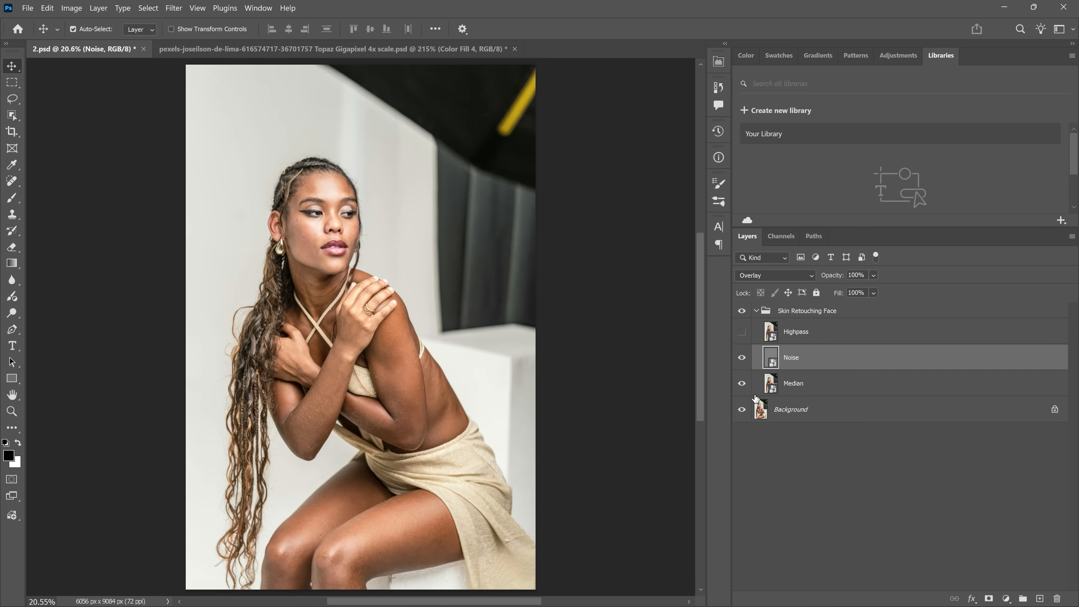
left_click(742, 358)
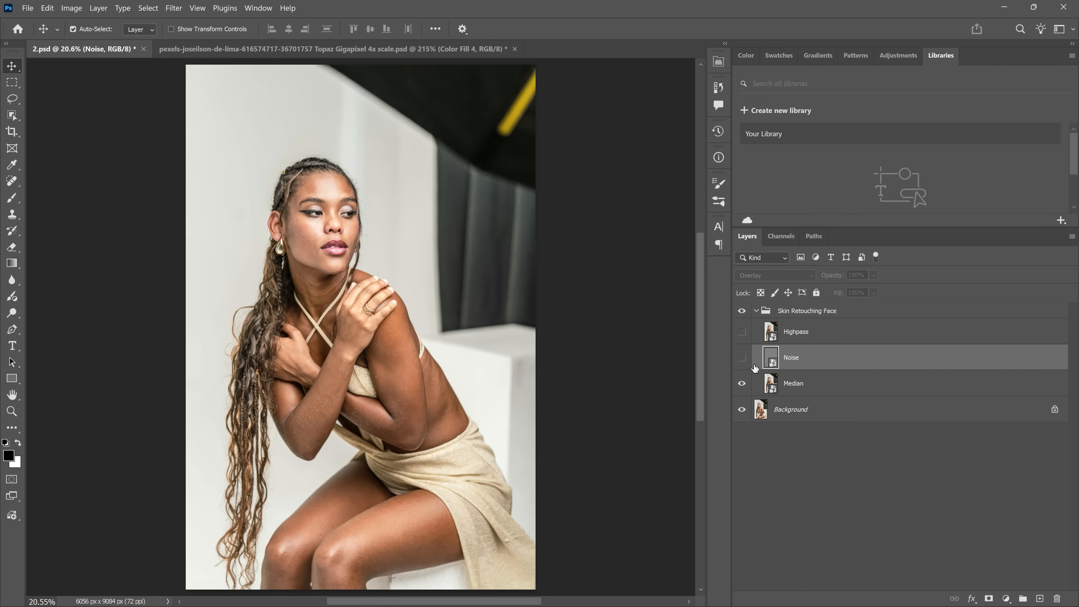
Step: Apply the Median noise filter to the Median layer with a radius of 45 pixels
left_click(809, 387)
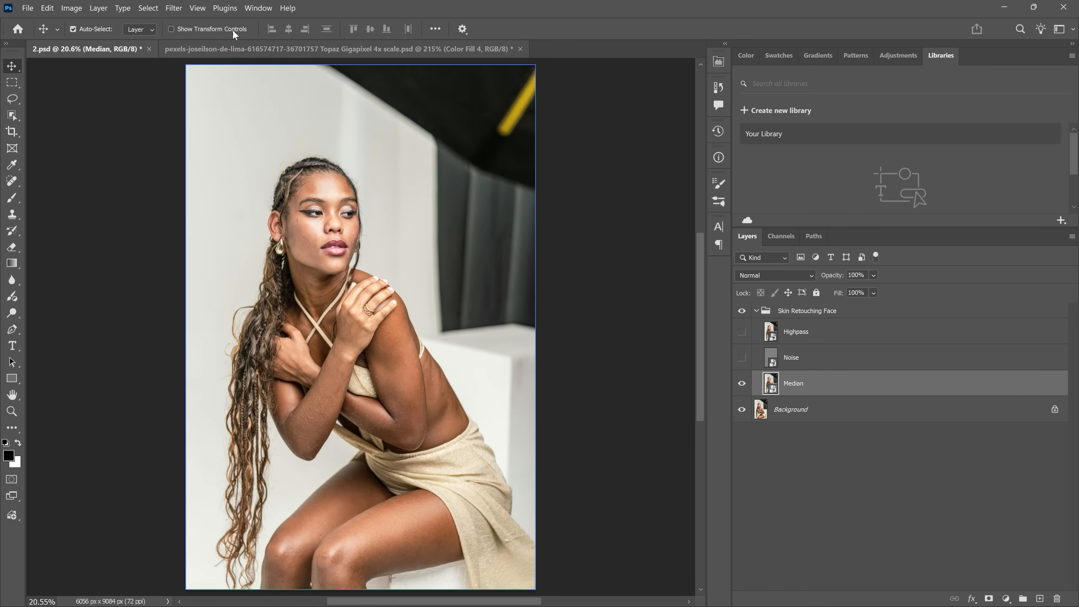
left_click(173, 9)
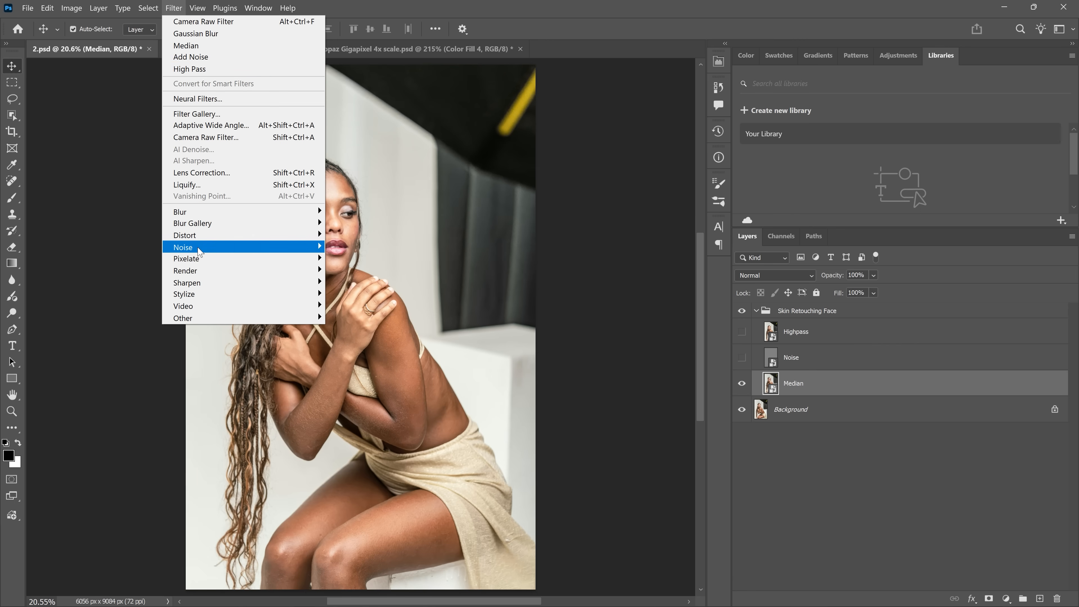
mouse_move(208, 247)
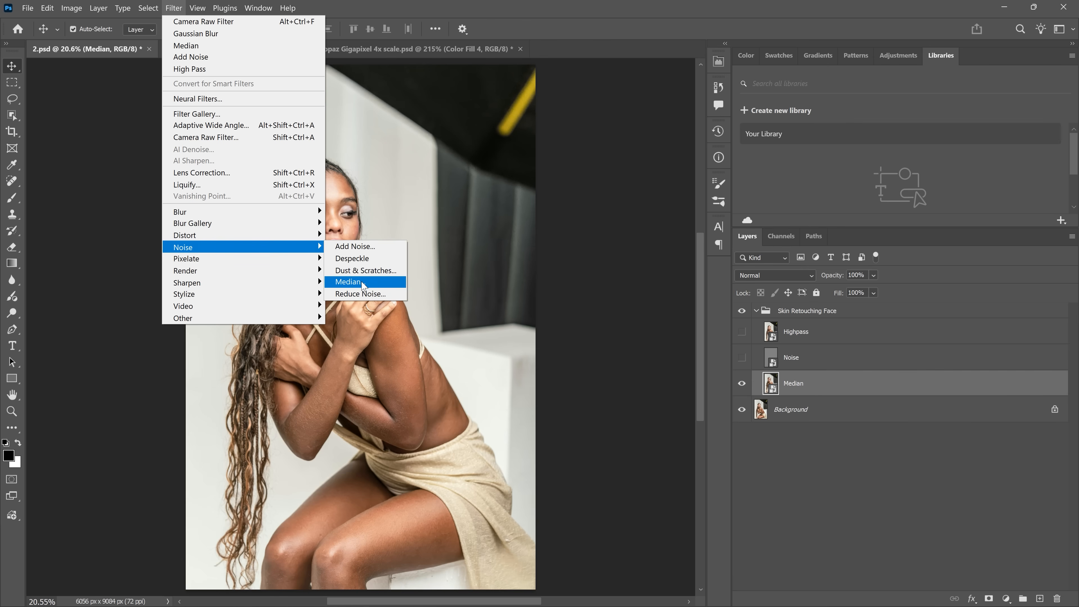
left_click(347, 282)
scroll(355, 256, "up", 3)
scroll(355, 256, "up", 3)
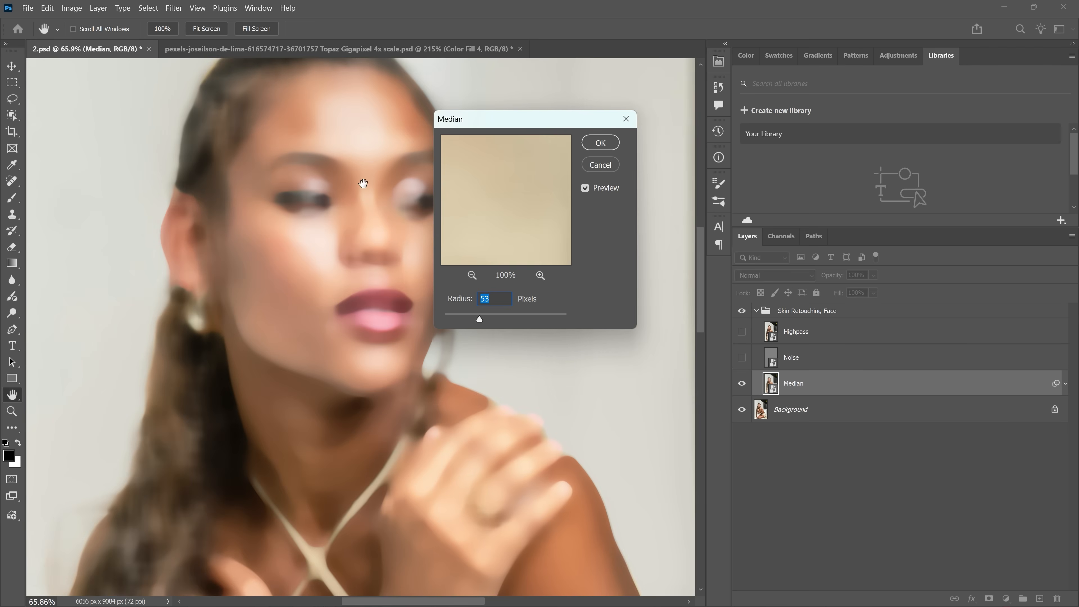
left_click_drag(479, 318, 483, 322)
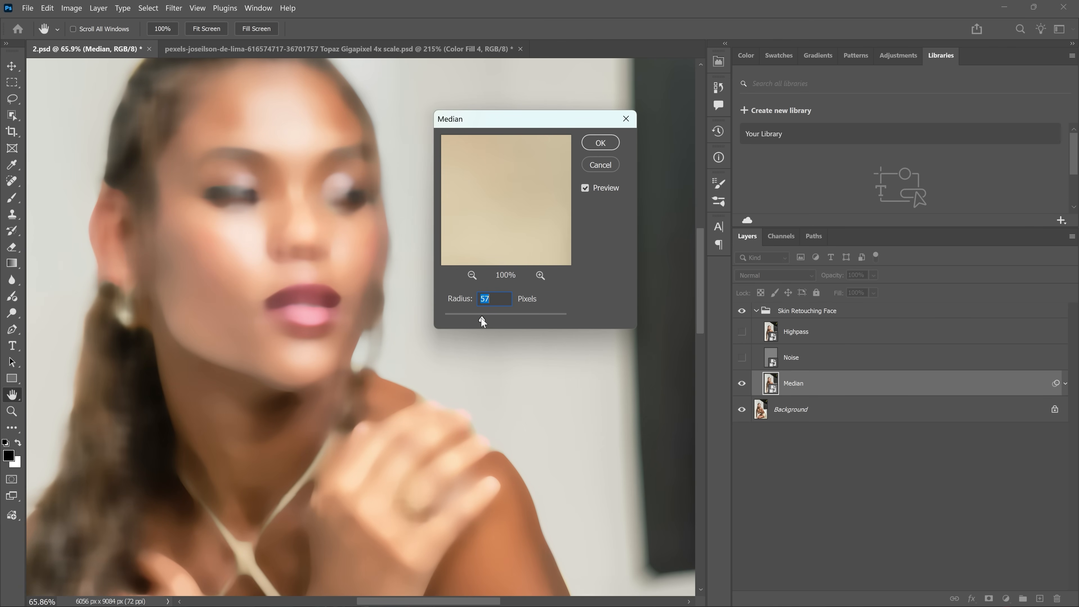
type("45")
left_click(600, 142)
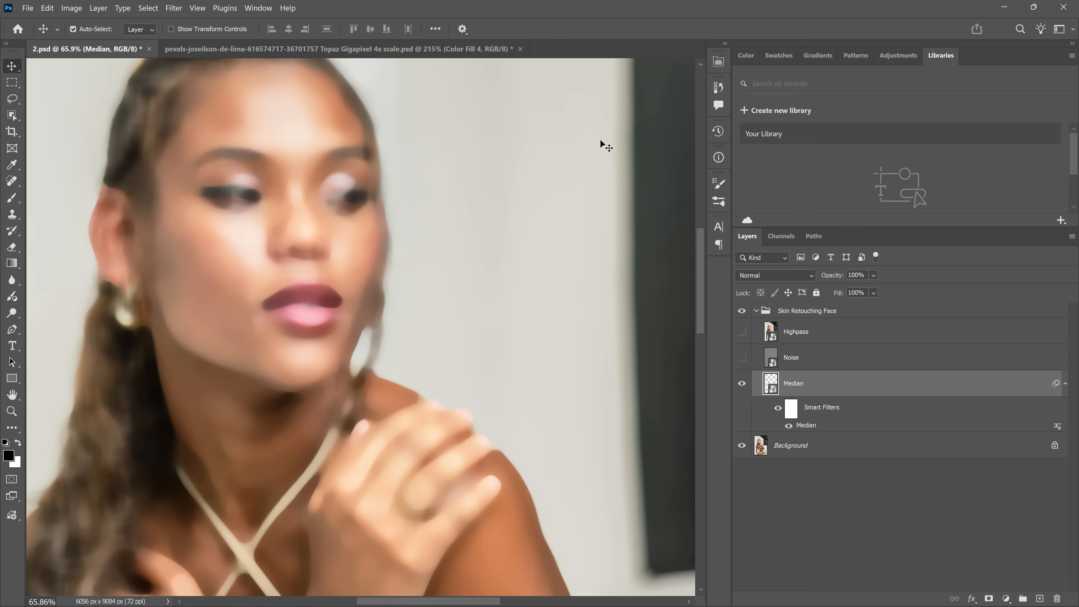
Step: Show the Noise layer and apply an Add Noise filter with 4% amount, Gaussian distribution and Monochromatic enabled
left_click_drag(300, 245, 400, 256)
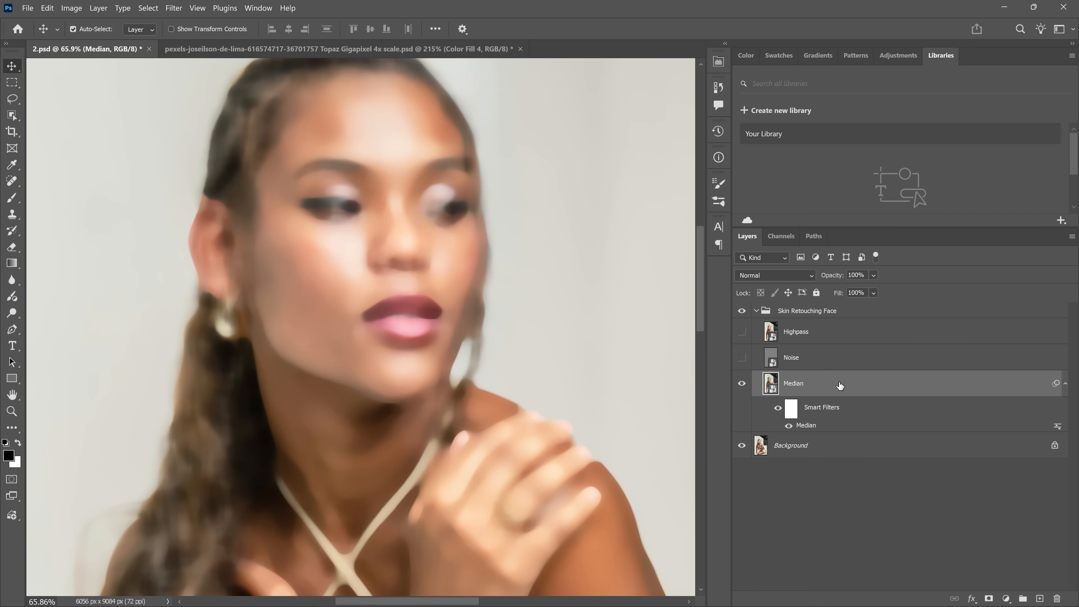
left_click(805, 362)
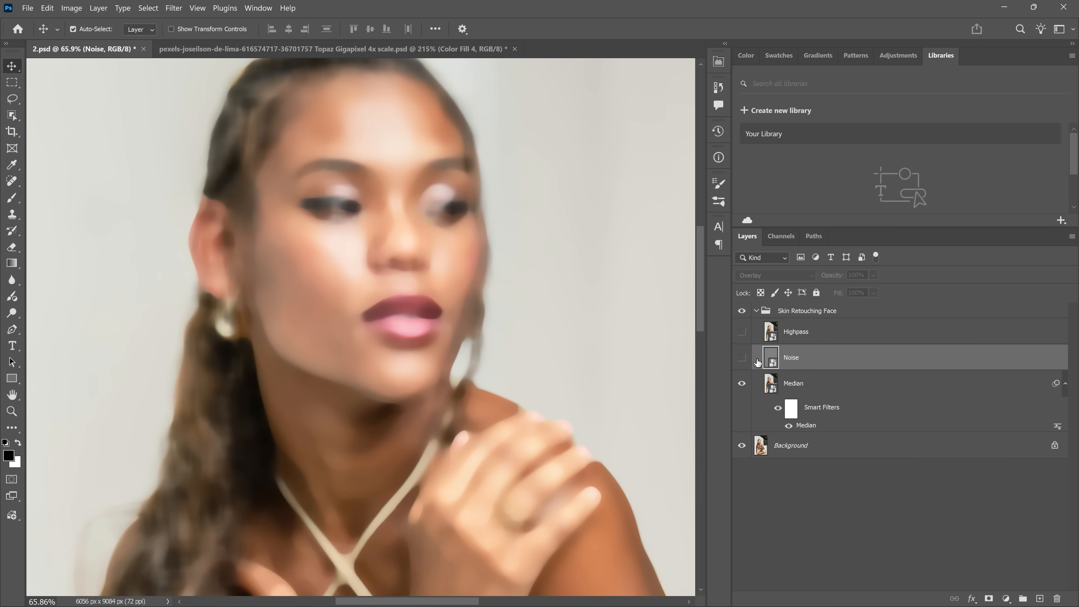
left_click(742, 358)
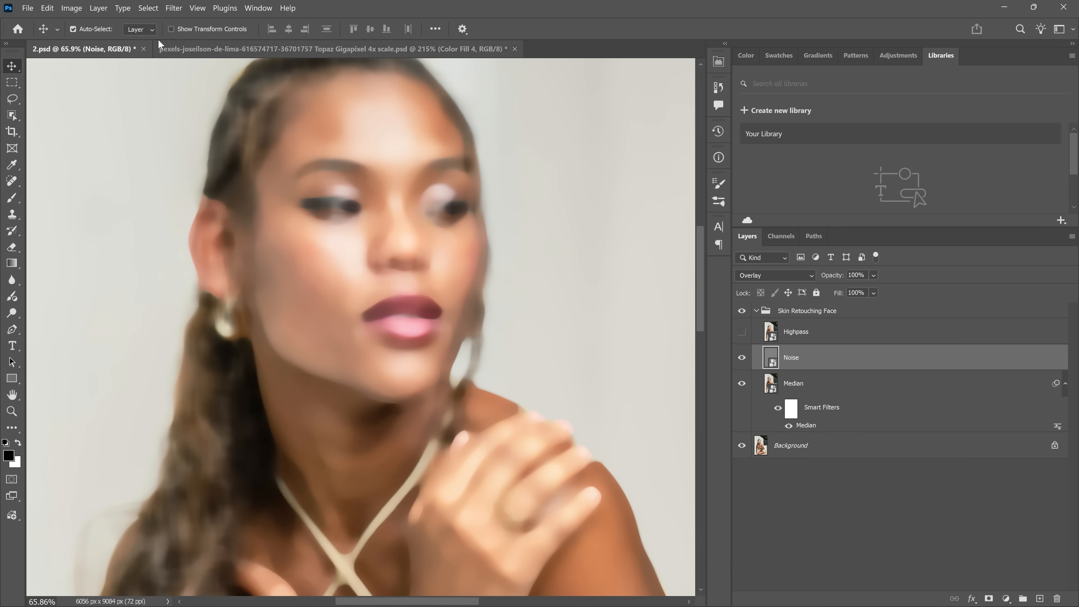
left_click(174, 8)
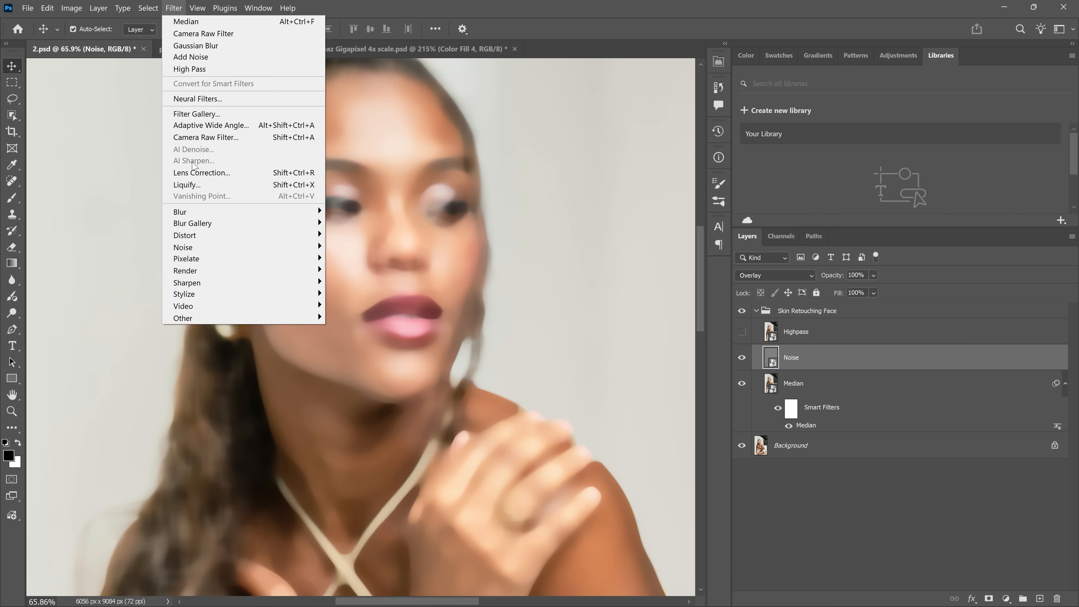
mouse_move(200, 247)
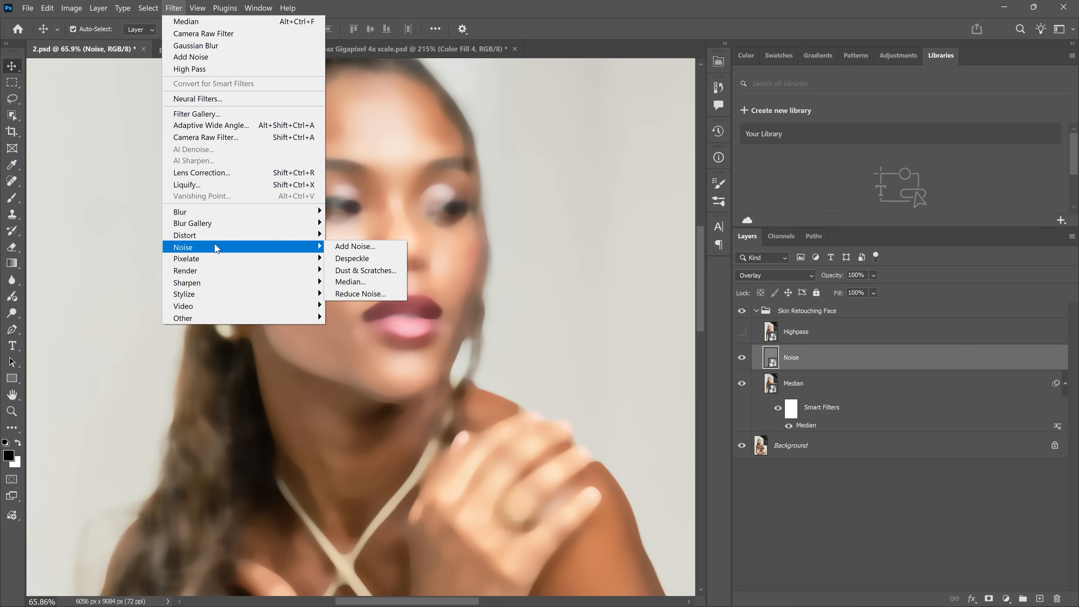
left_click(358, 249)
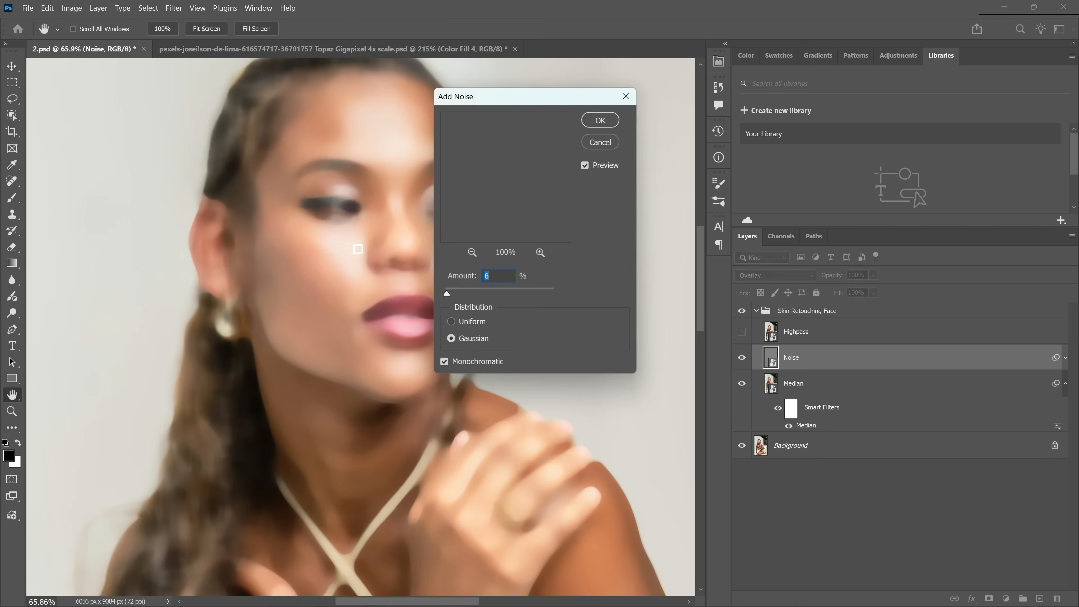
left_click(307, 285, "ctrl")
left_click_drag(345, 248, 274, 249)
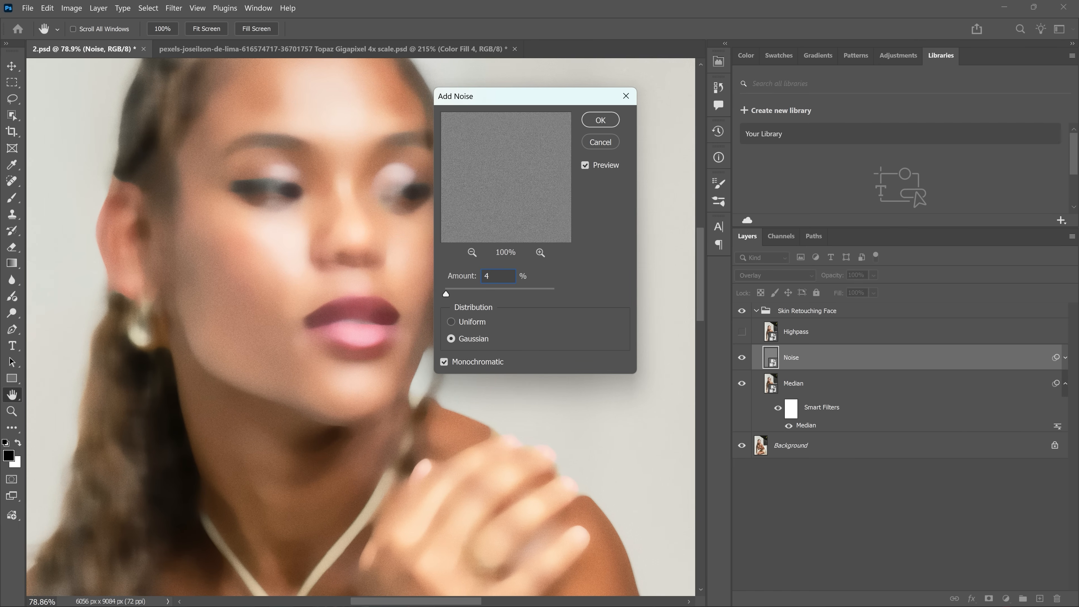
key("Return")
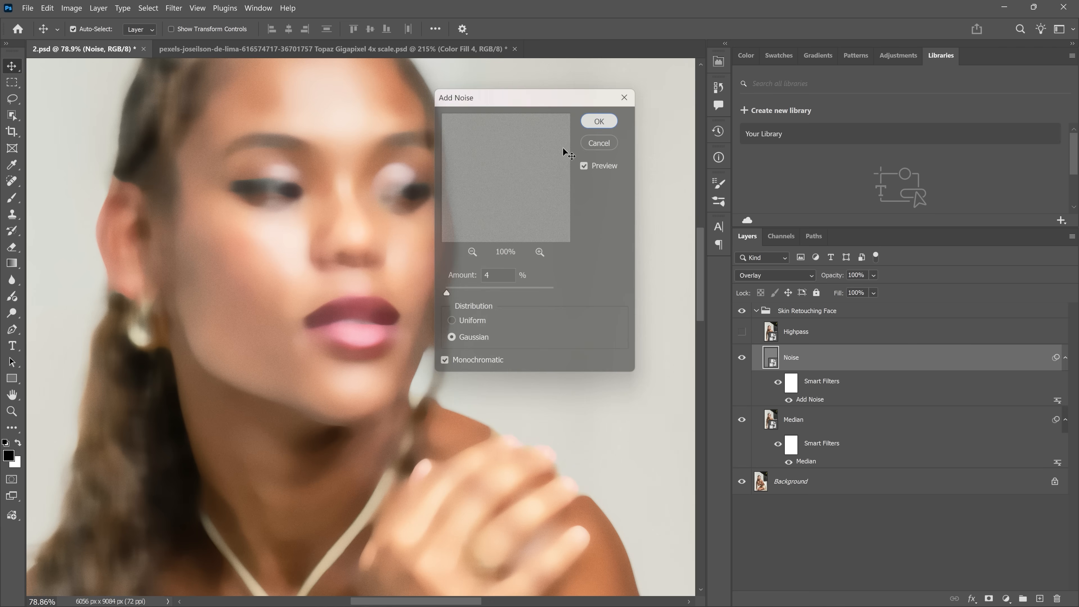
Step: Show the Highpass layer and set its blend mode to Vivid Light
left_click_drag(229, 292, 214, 291)
left_click_drag(374, 207, 418, 221)
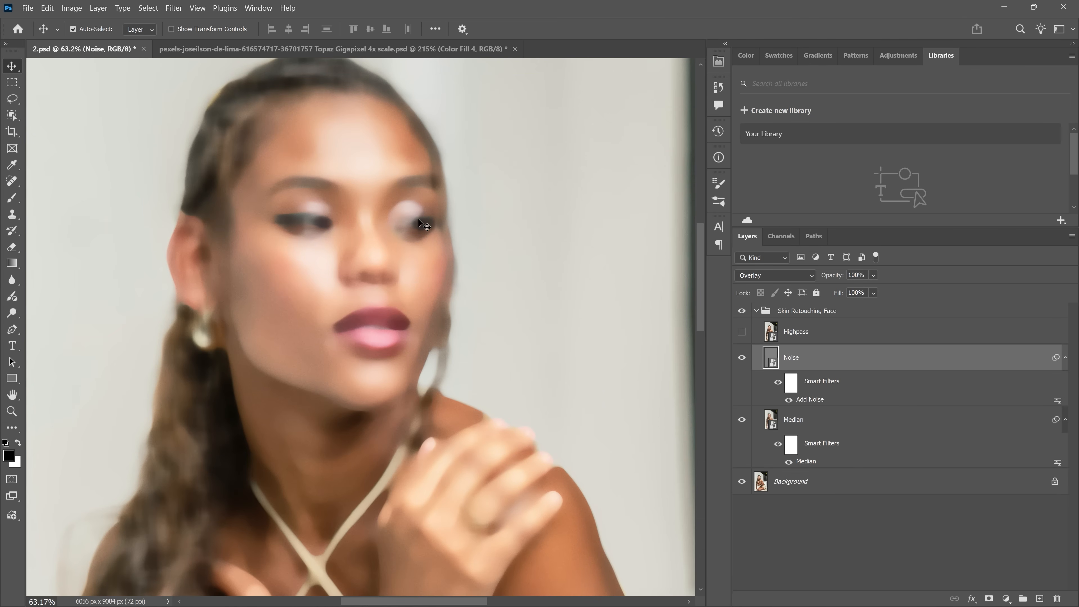
left_click(804, 334)
left_click(742, 332)
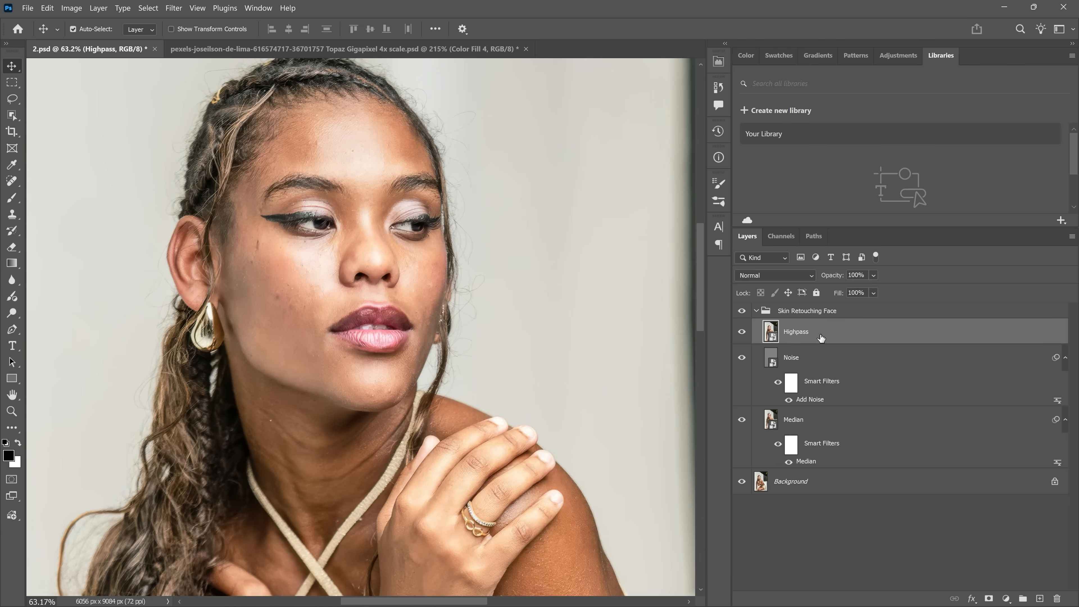
left_click(771, 275)
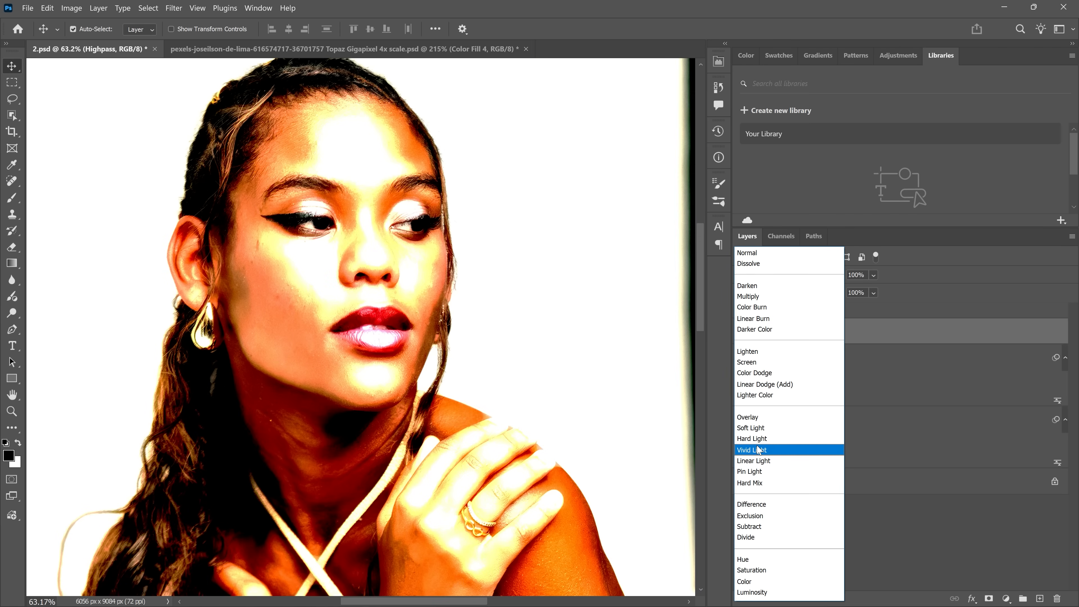
left_click(759, 449)
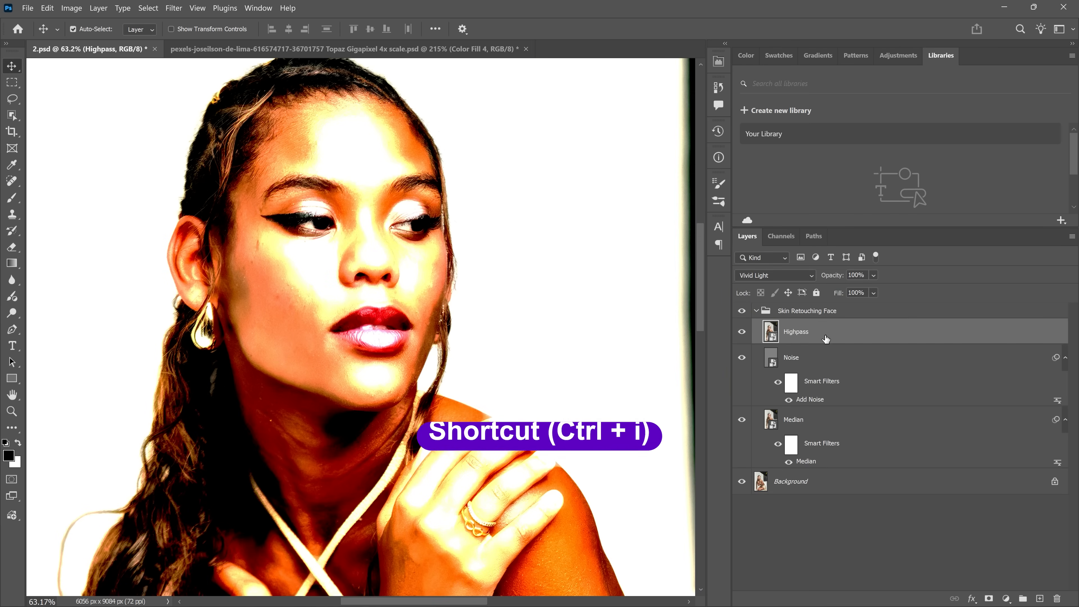
Step: Invert the Highpass layer and apply a High Pass filter to it with a radius of 1.5 pixels
key("ctrl+i")
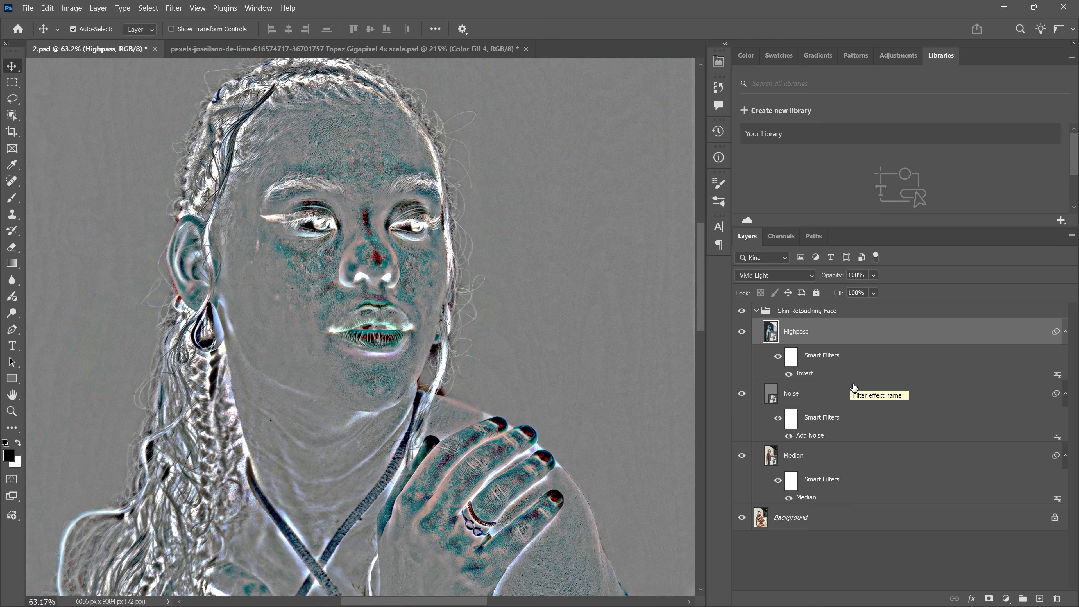
left_click(172, 9)
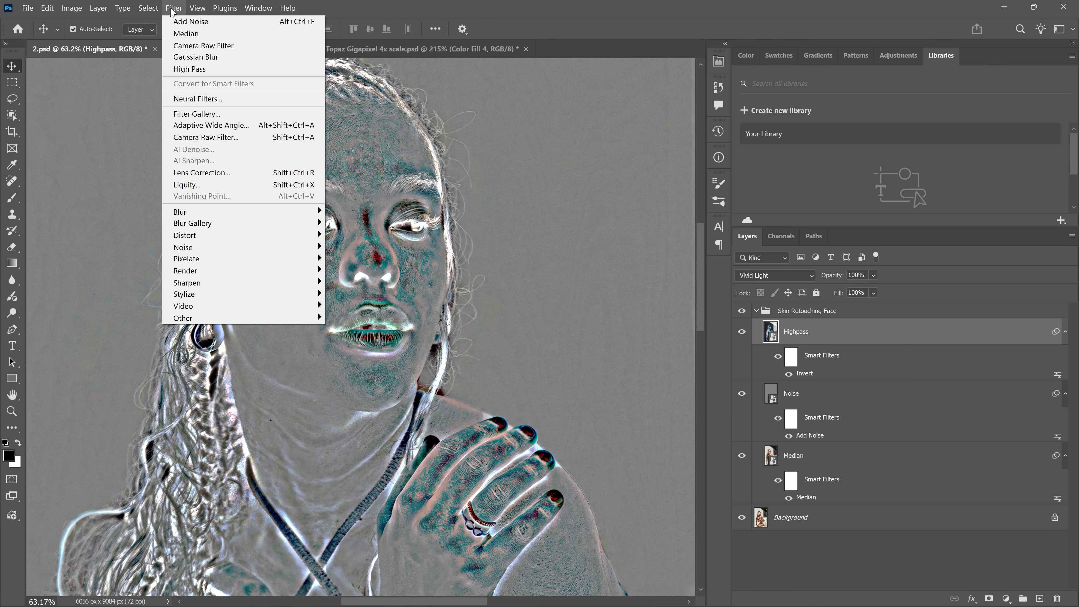
mouse_move(255, 318)
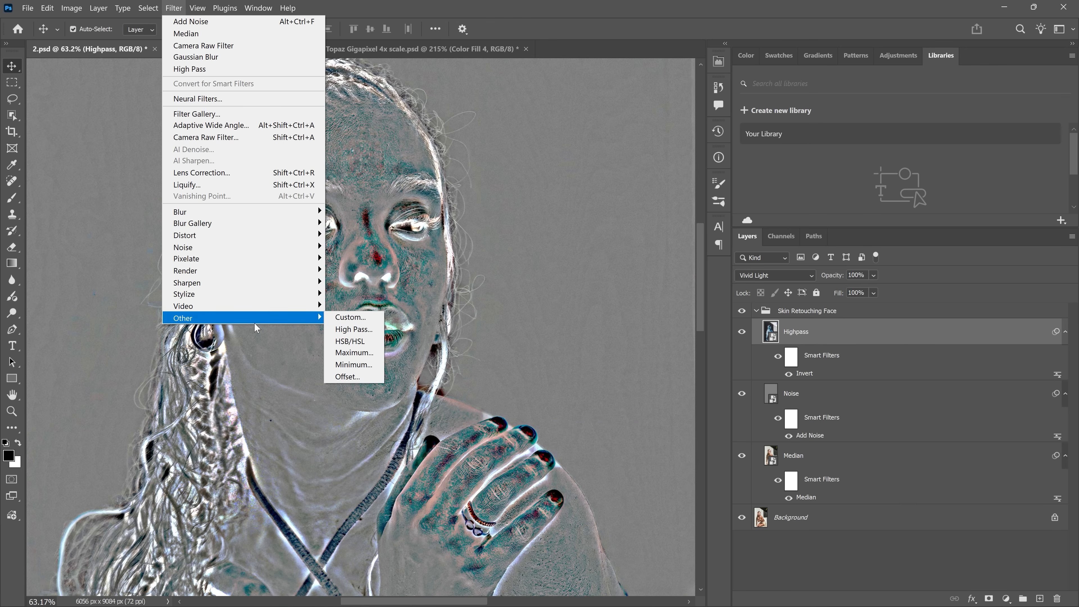
left_click(353, 329)
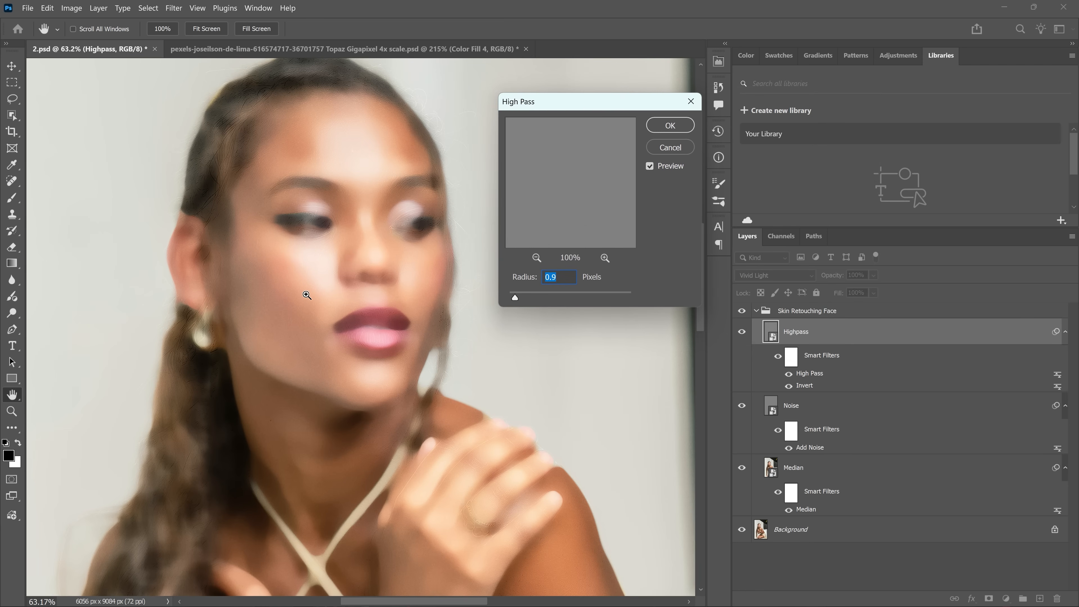
left_click(307, 295, "ctrl")
key("ctrl+1")
mouse_move(515, 298)
left_mouse_down()
mouse_move(534, 296)
mouse_move(523, 297)
left_mouse_up()
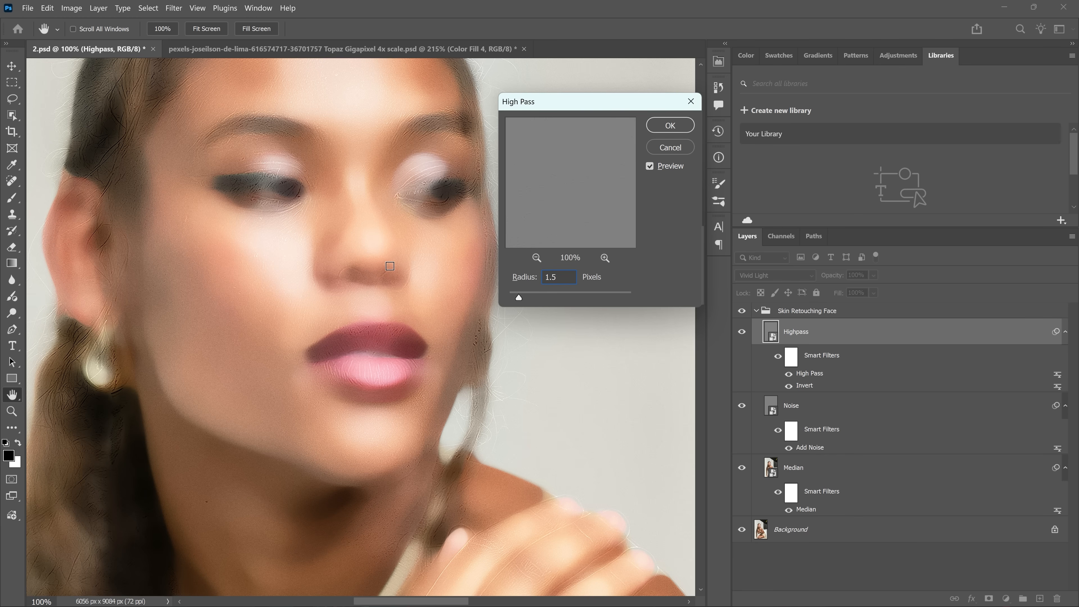
left_click(668, 127)
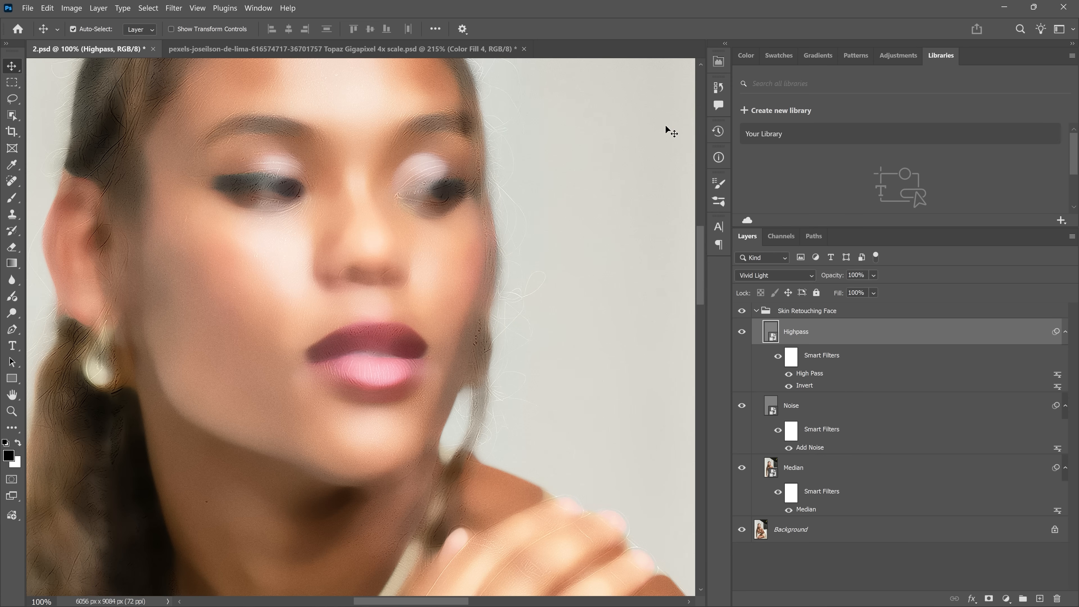
Step: Collapse the Skin Retouching Face group and set its Blend If underlying layer range to split shadows 0/90 and split highlights 183/255
left_click(756, 311)
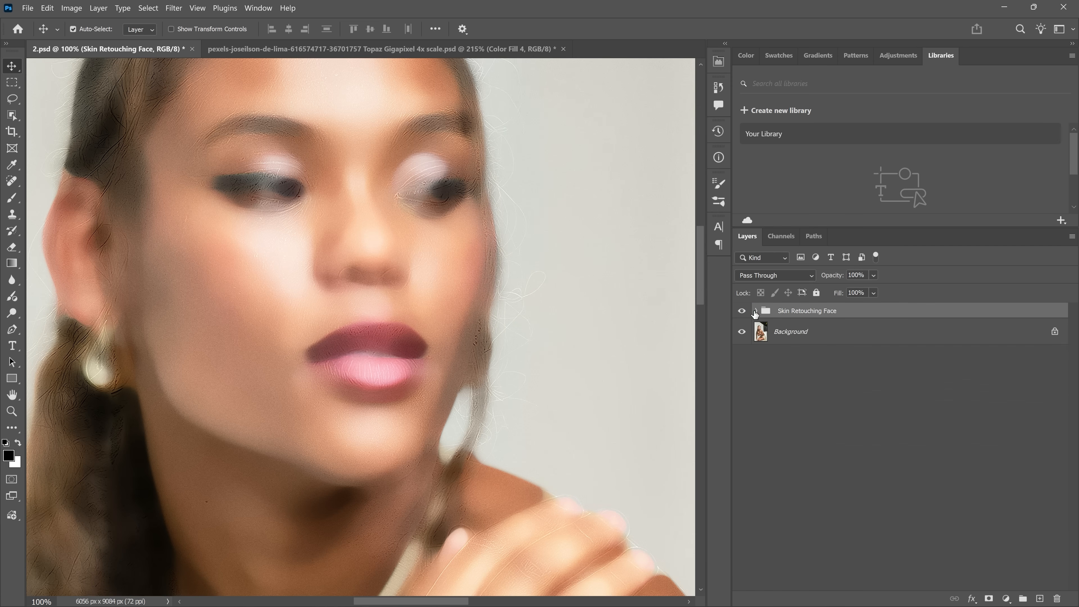
left_click(972, 598)
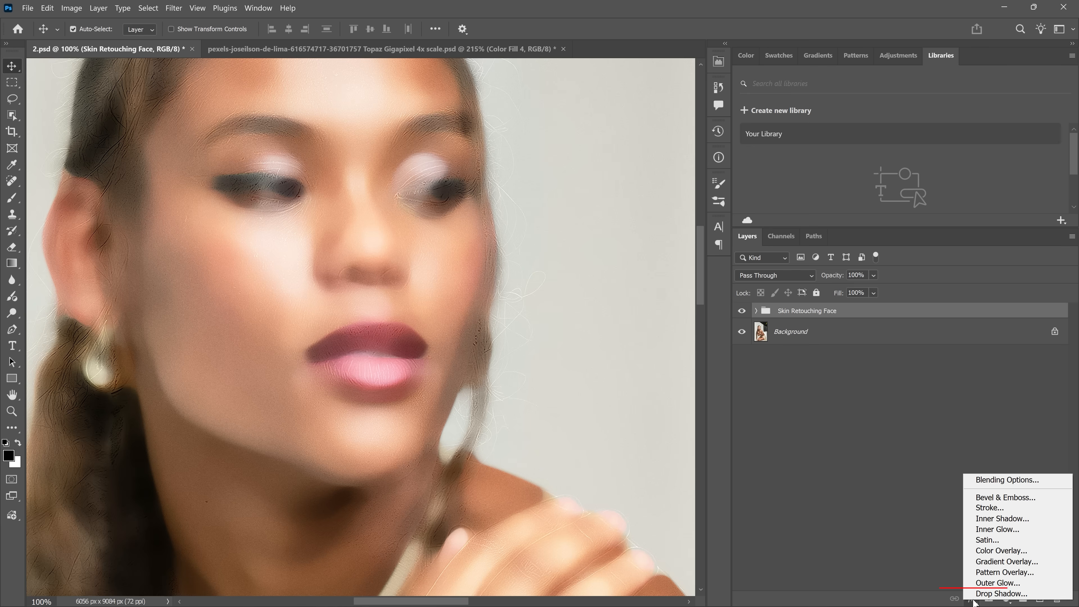
left_click(1000, 480)
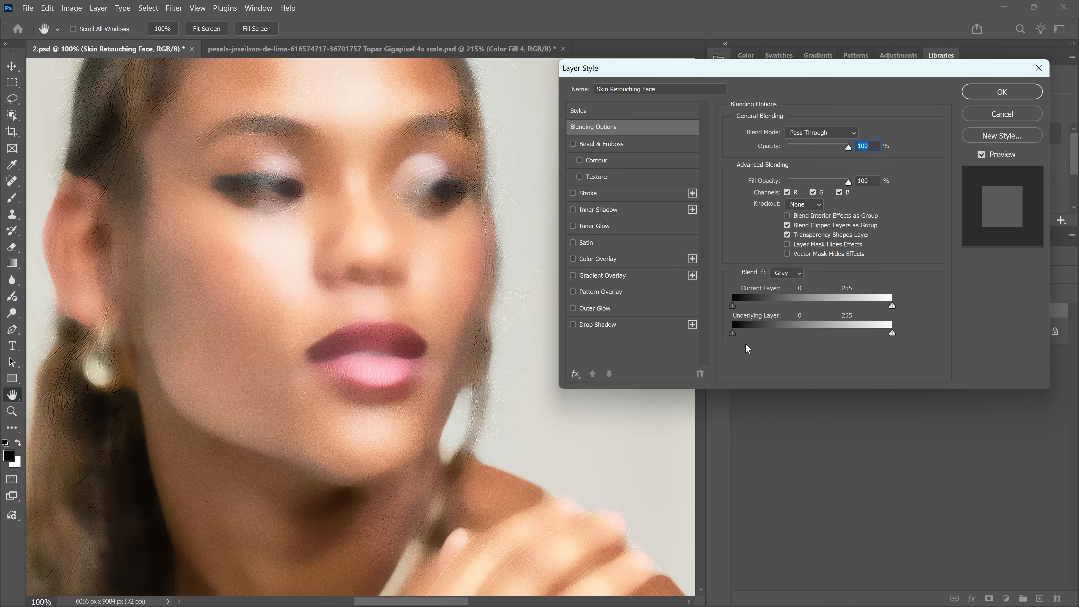
left_click_drag(732, 334, 789, 341)
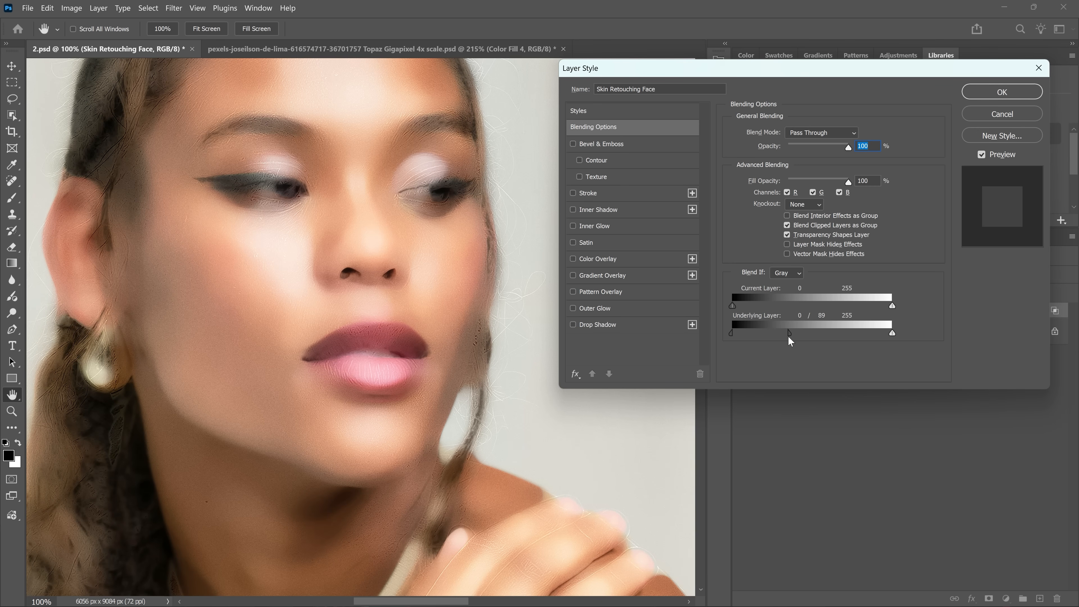
left_click_drag(890, 332, 849, 339)
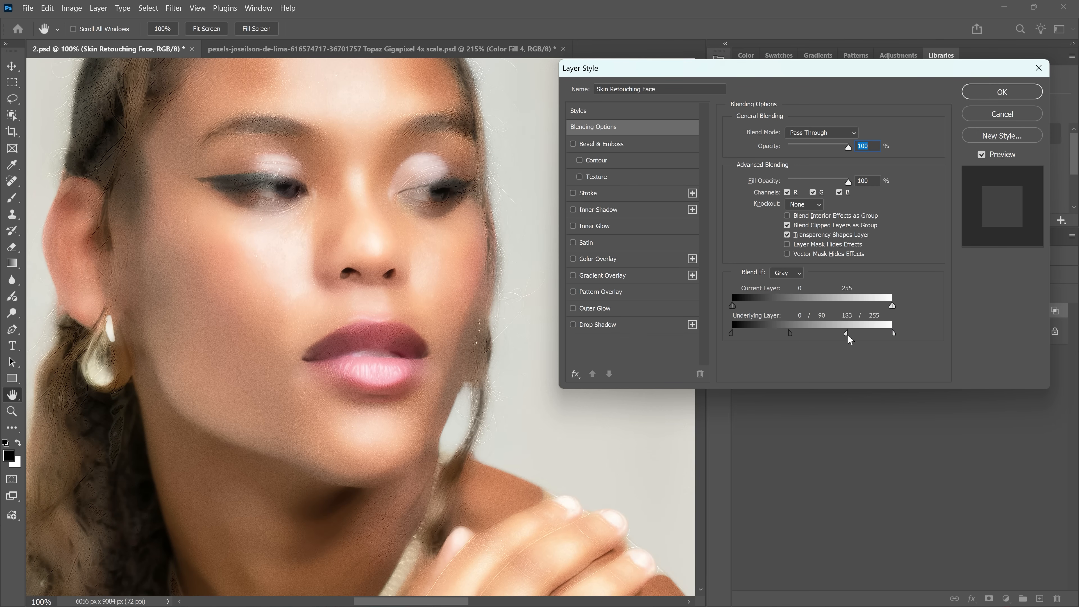
left_click(1002, 92)
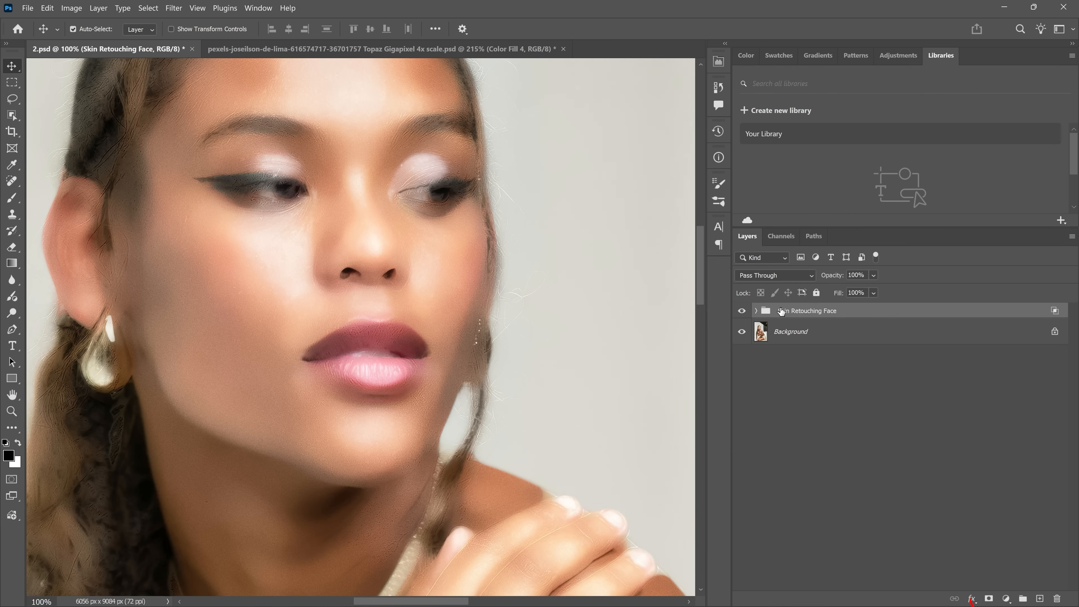
Step: Add a layer mask to the Skin Retouching Face group and invert it to black
left_click(987, 599)
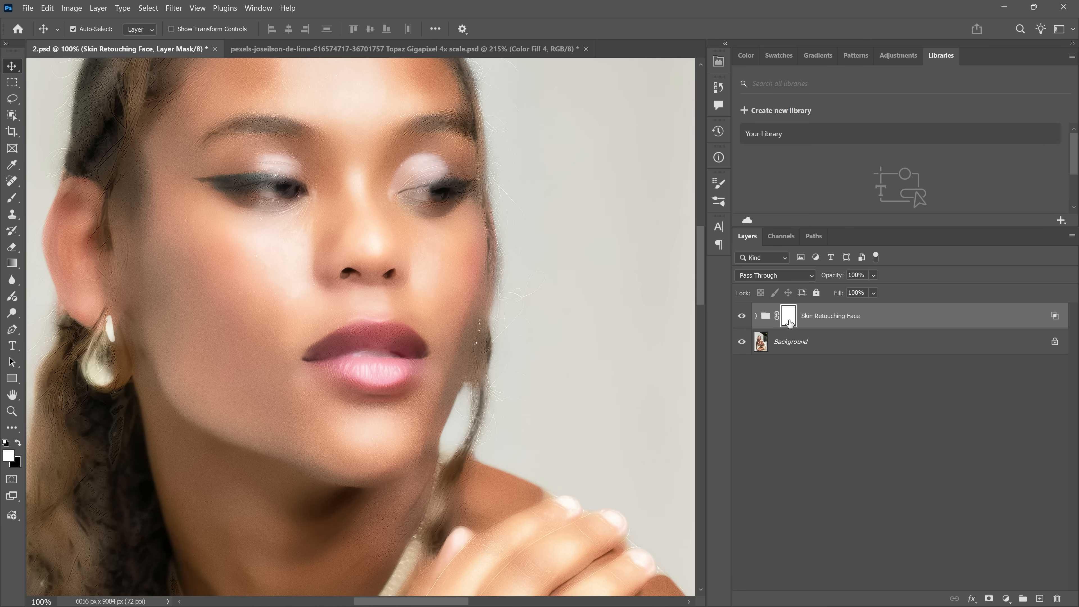
key("ctrl+i")
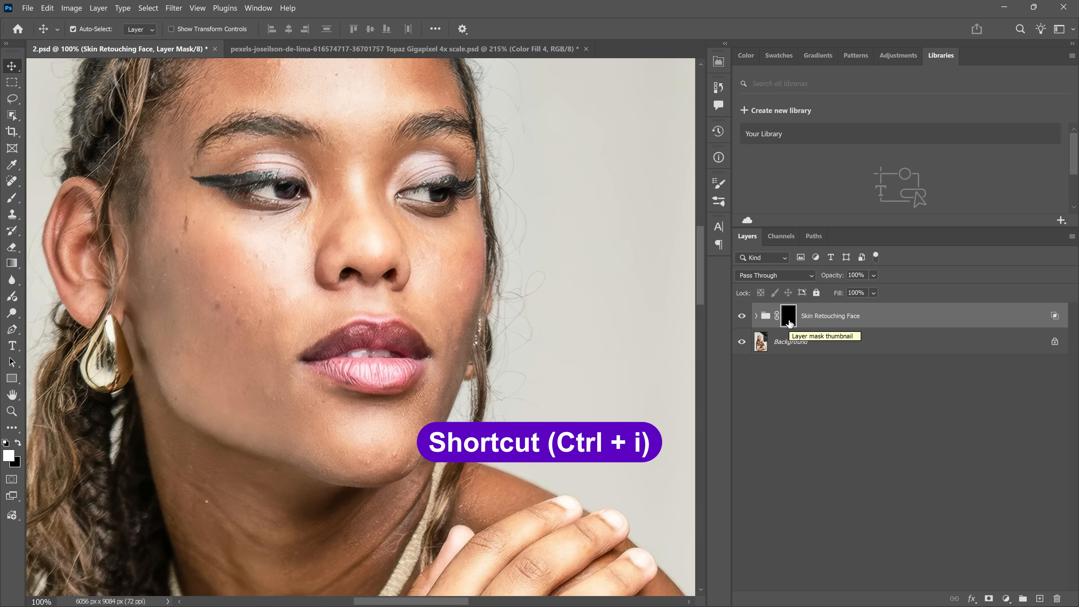
scroll(428, 291, "up", 2)
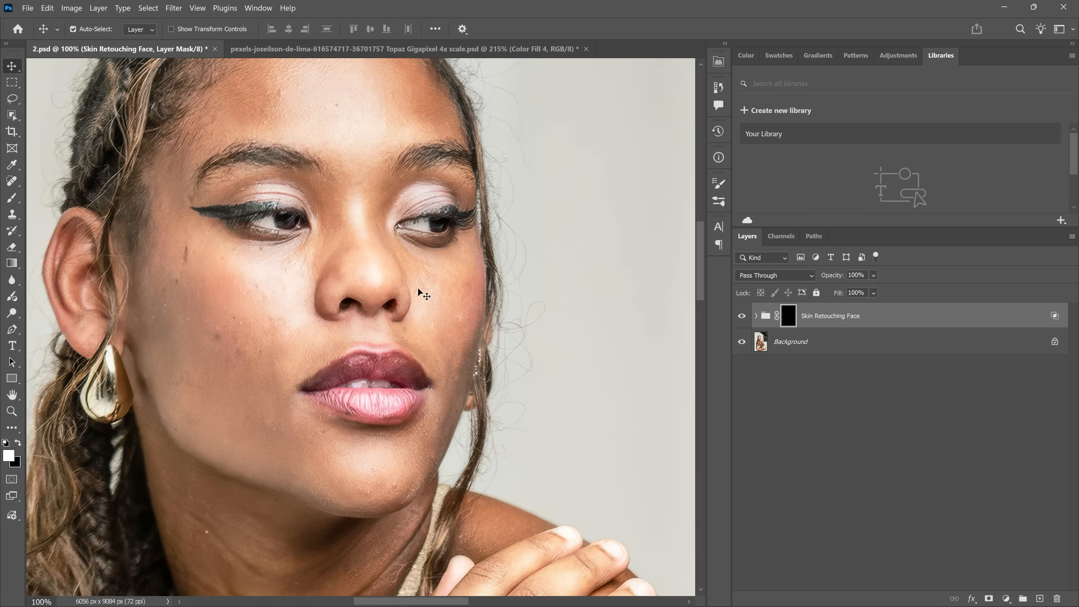
Step: Set up a soft round Brush with a size of 300 px, 0% hardness and 50% flow
right_click(12, 197)
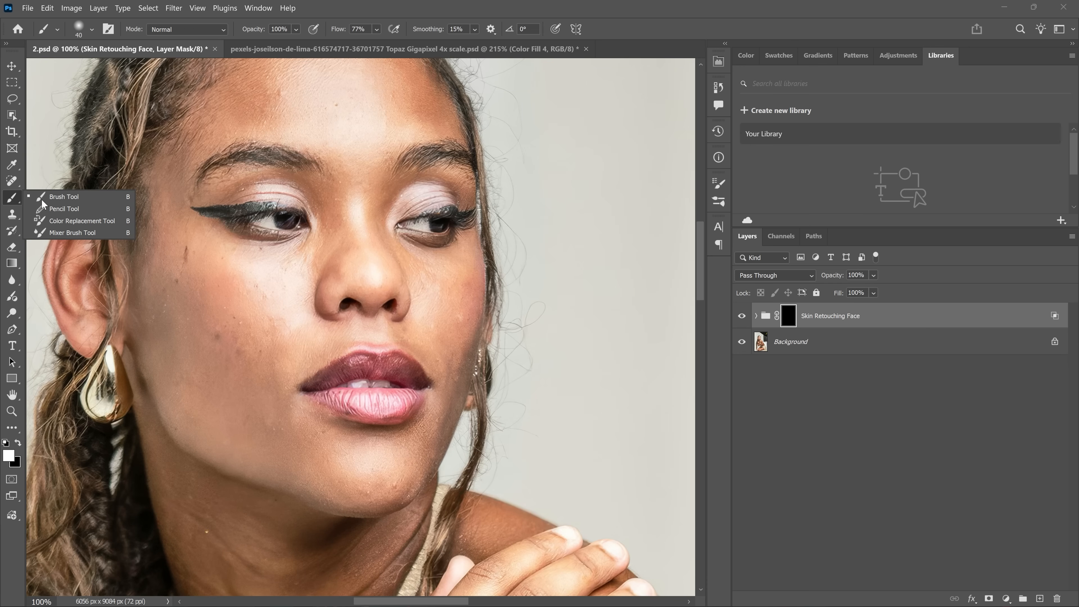
left_click(70, 198)
key("bracketright")
key("bracketright")
key("bracketright")
key("bracketright")
key("bracketright")
key("bracketright")
key("bracketright")
key("bracketright")
key("bracketright")
key("bracketright")
key("bracketright")
key("bracketright")
key("bracketright")
key("bracketright")
key("bracketright")
key("bracketright")
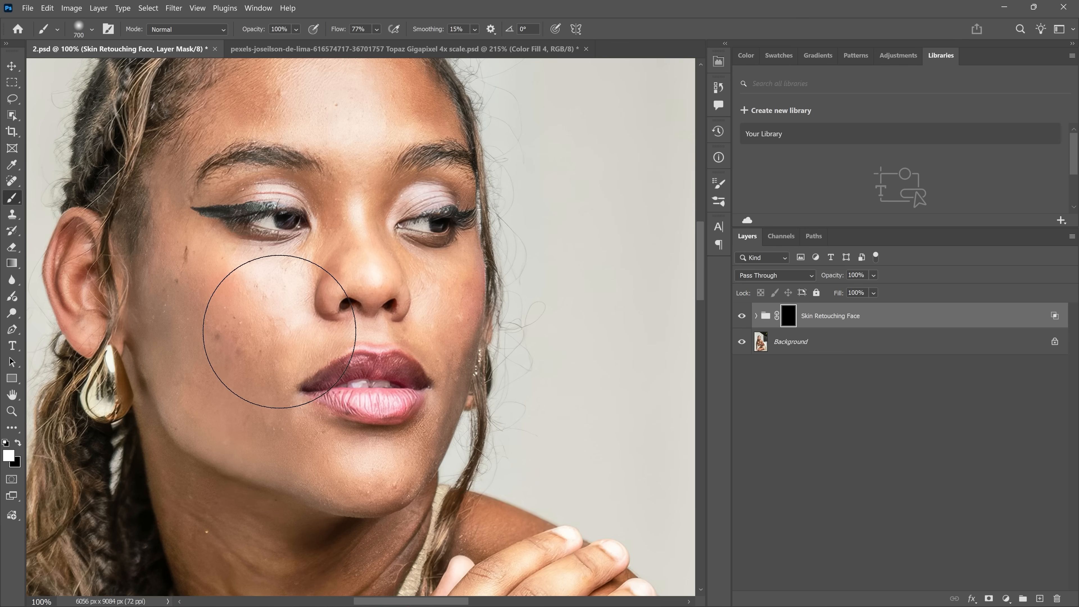
key("bracketleft")
key("bracketleft")
key("bracketleft")
key("bracketleft")
left_click_drag(337, 32, 319, 33)
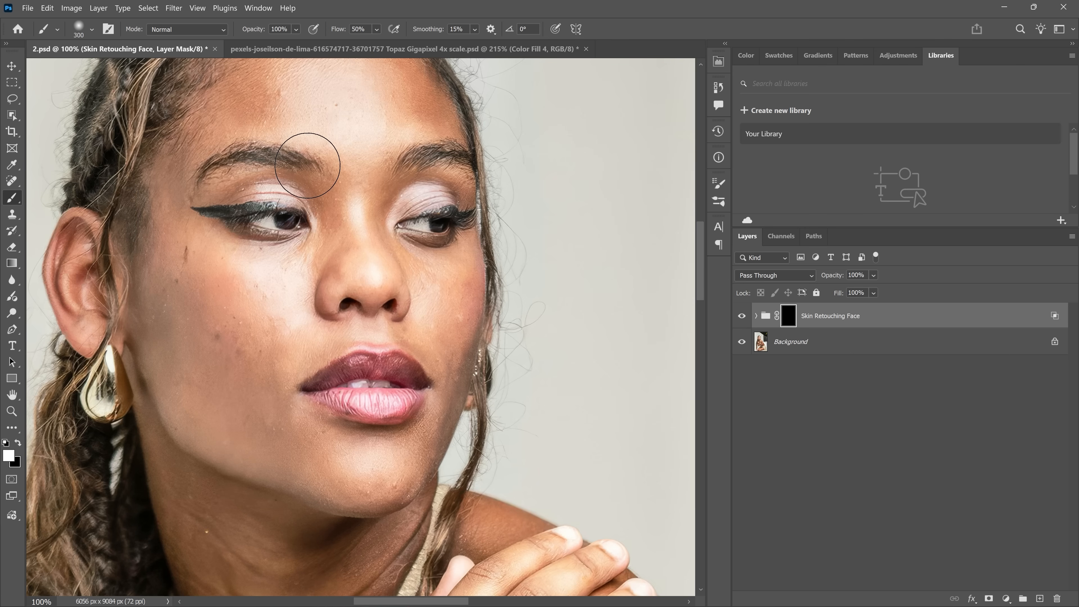
right_click(224, 319)
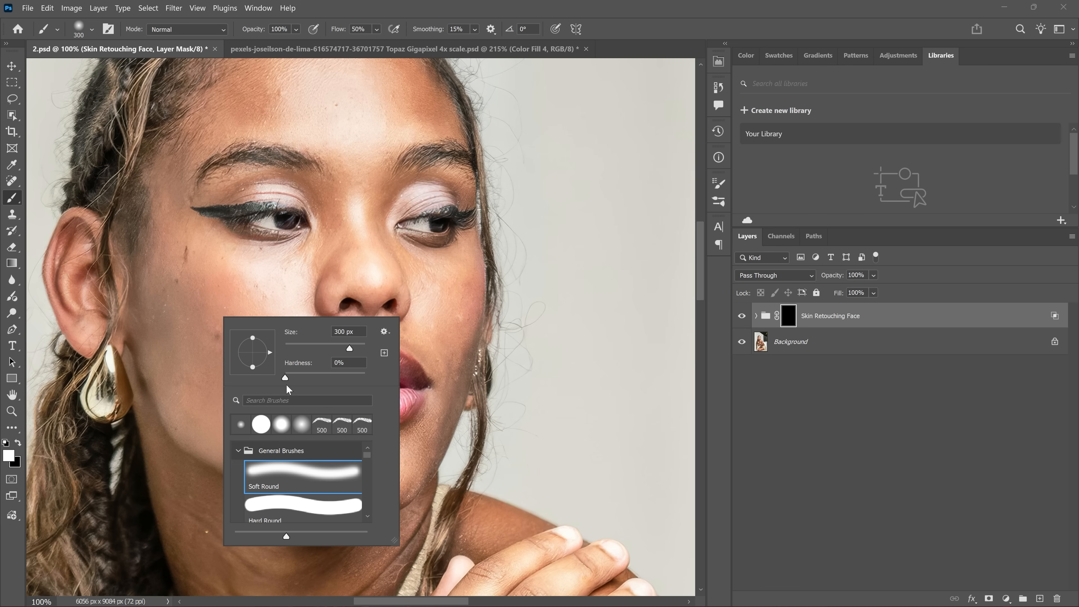
left_click_drag(286, 378, 281, 379)
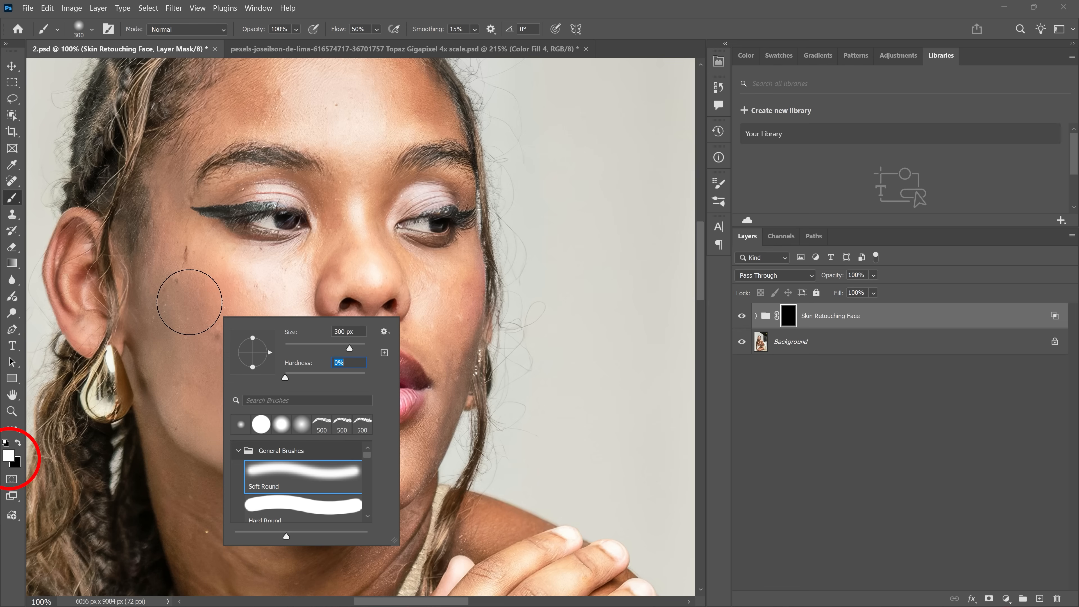
Step: Paint white on the group's mask over the facial skin, reducing the brush to 100 px for the forehead near the hairline
left_click(190, 301)
left_click_drag(216, 301, 186, 253)
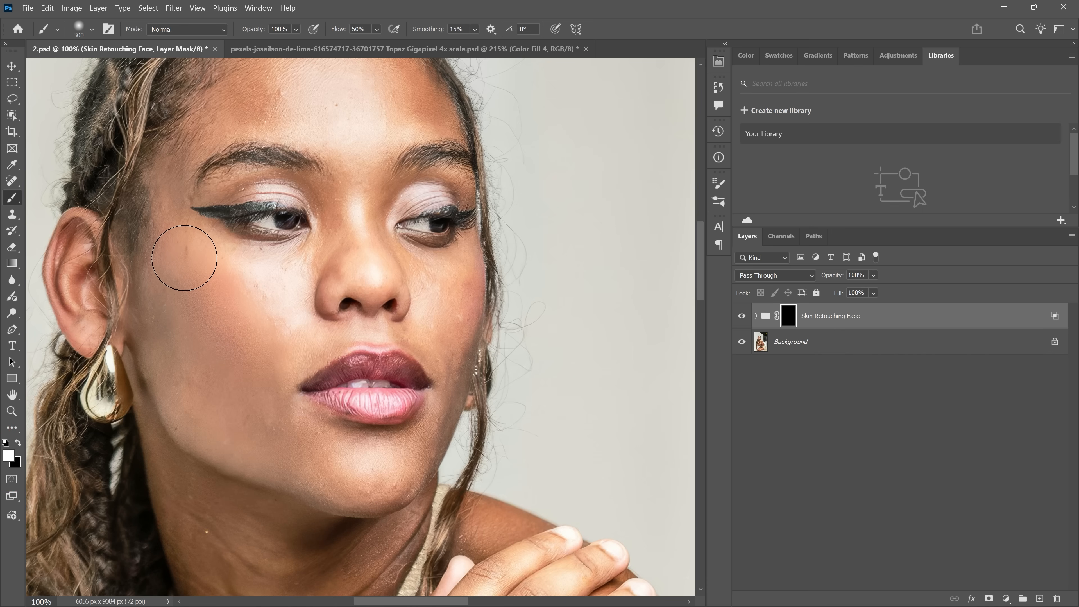
key("bracketleft")
key("bracketleft")
key("bracketleft")
scroll(428, 316, "up", 3)
key("bracketleft")
key("bracketleft")
key("bracketleft")
key("bracketleft")
key("bracketleft")
key("bracketleft")
key("bracketleft")
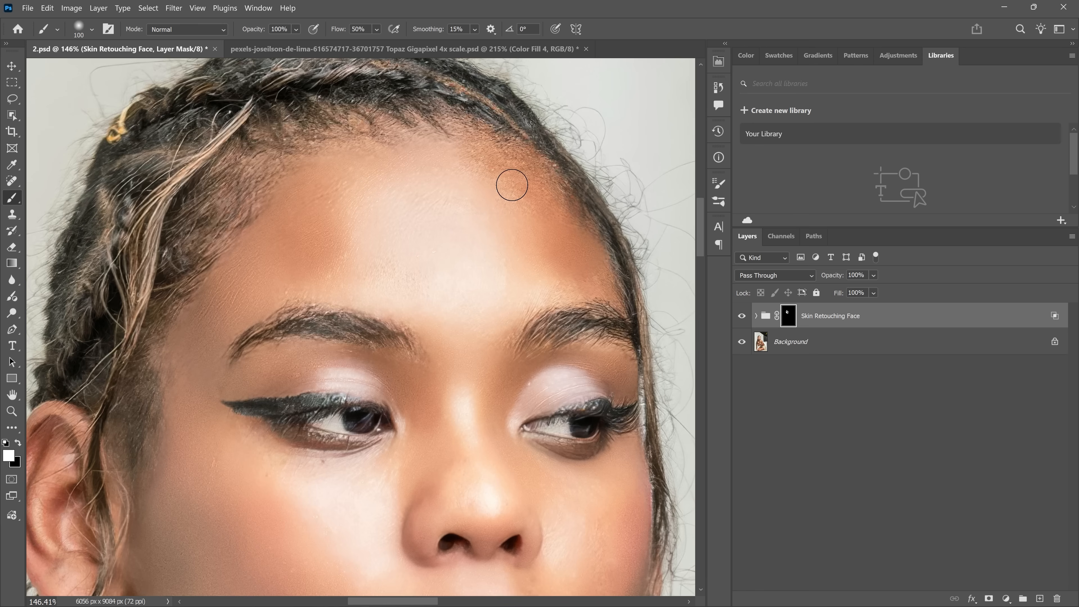
left_click_drag(511, 184, 504, 166)
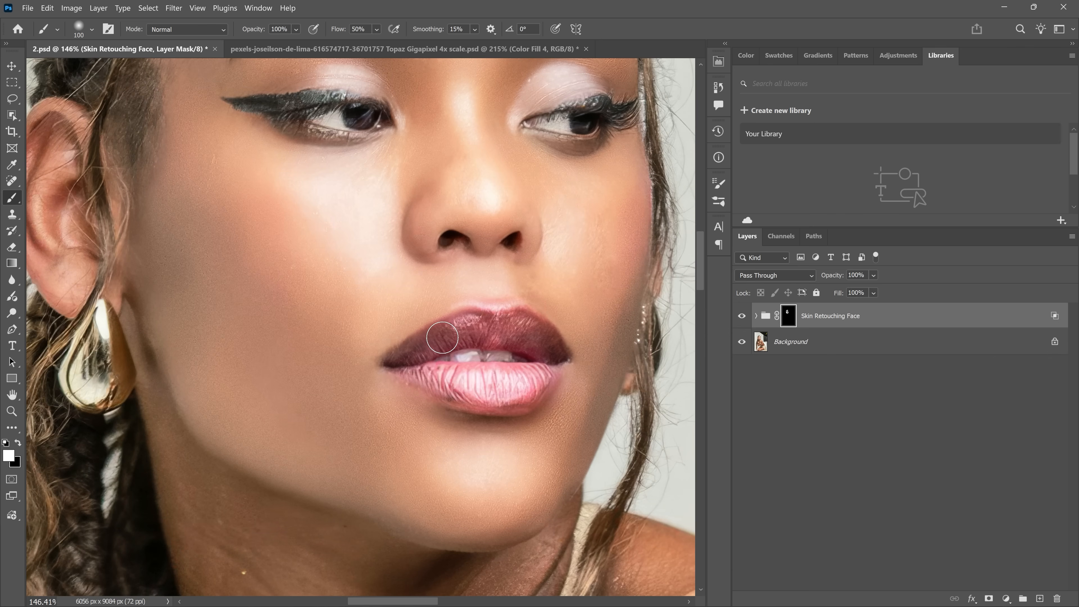
Step: Reduce the brush to 80 px and paint white on the group's mask over the upper lip
key("bracketleft")
key("bracketleft")
left_click_drag(442, 336, 470, 327)
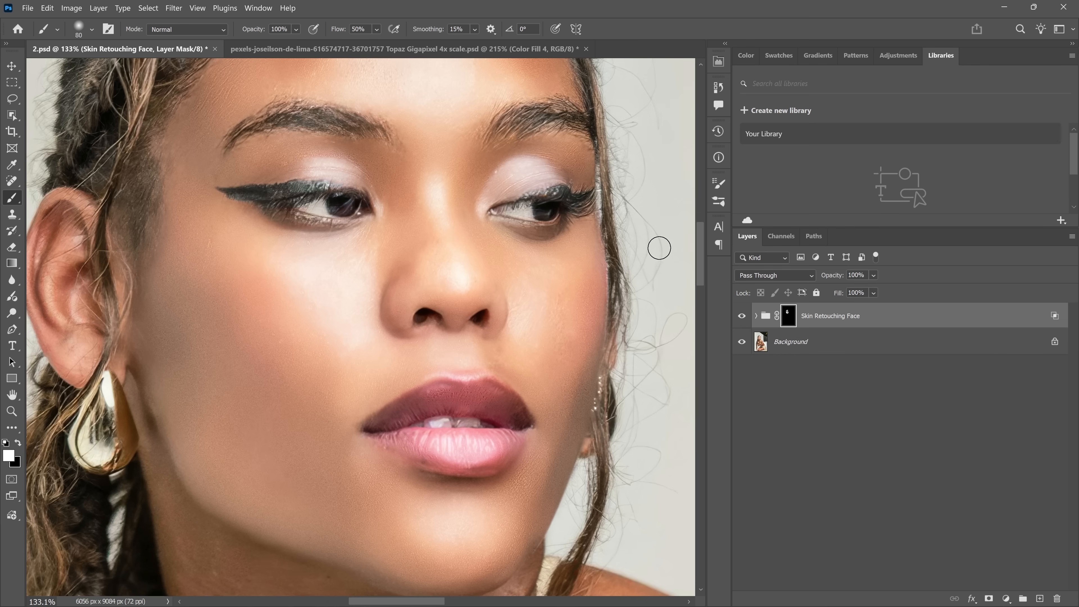
Step: Open the mask properties of the Skin Retouching Face group and feather the mask by 65.3 px
double_click(788, 318)
left_click_drag(453, 144, 377, 151)
scroll(195, 425, "up", 3)
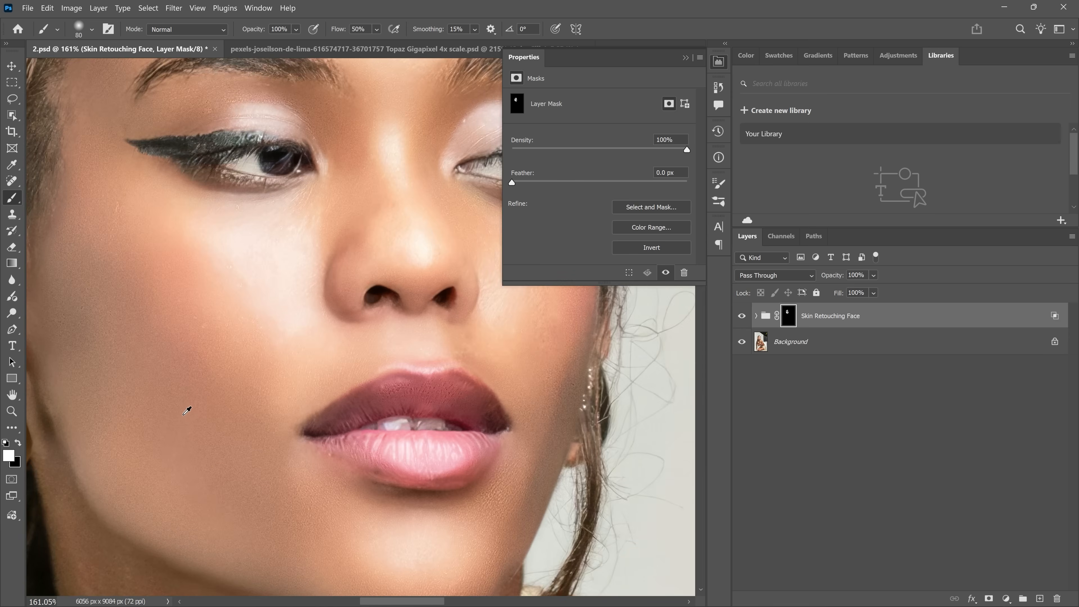
left_click(581, 183)
mouse_move(582, 187)
left_mouse_down()
mouse_move(607, 185)
mouse_move(595, 182)
left_mouse_up()
Step: Examine the feathered retouching around the eyes, lips, chin and whole face, and close the mask properties
scroll(296, 325, "down", 2)
scroll(254, 284, "up", 3)
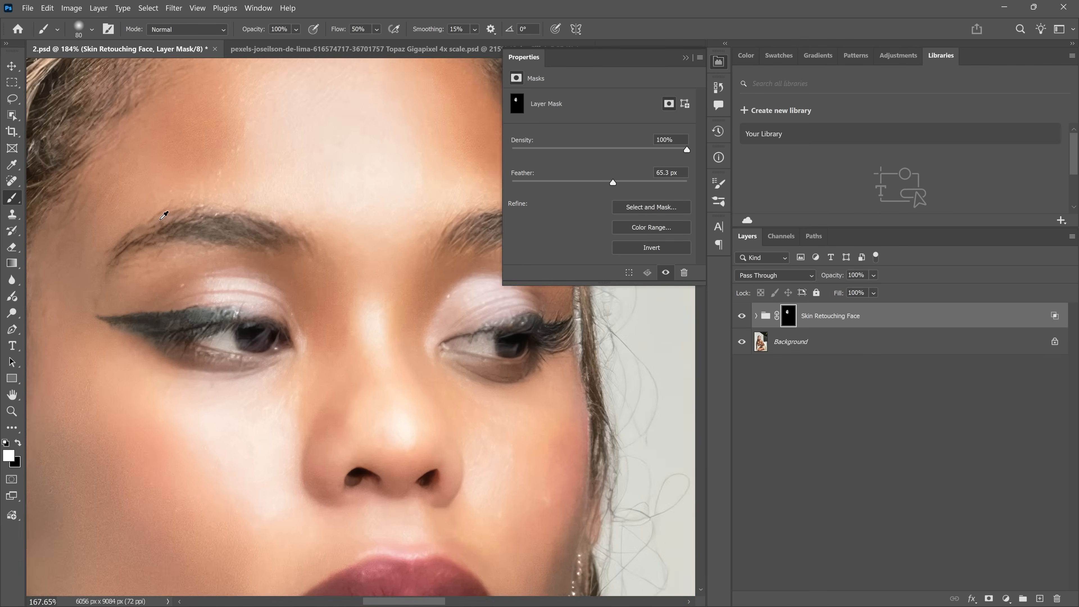
scroll(166, 212, "down", 3)
scroll(428, 250, "up", 4)
scroll(426, 251, "down", 4)
scroll(418, 256, "down", 5)
scroll(221, 453, "up", 6)
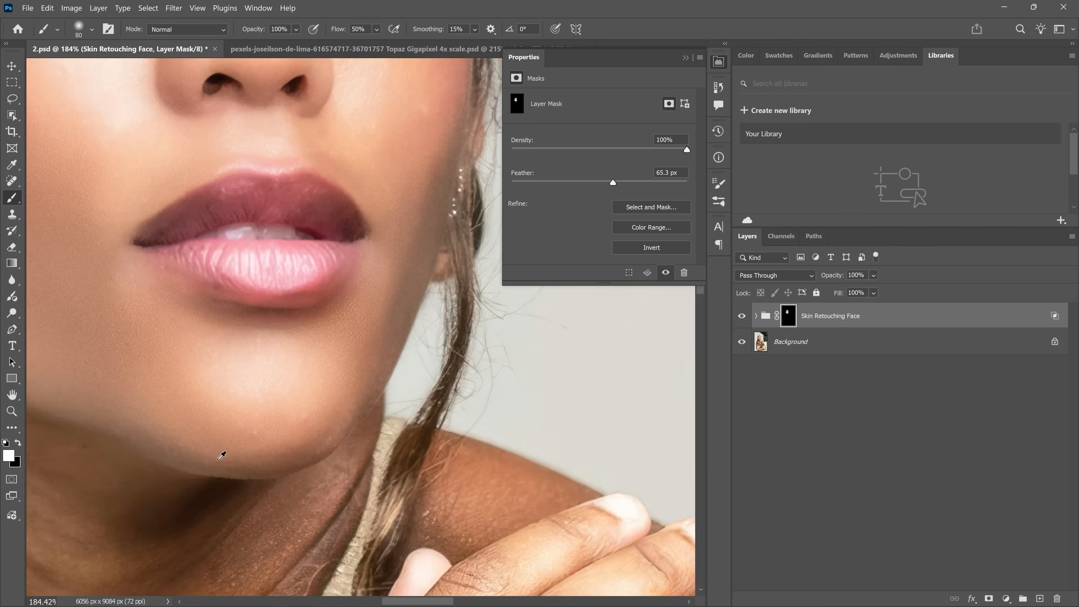
scroll(225, 451, "down", 4)
scroll(400, 399, "up", 4)
scroll(400, 400, "down", 9)
scroll(356, 299, "up", 3)
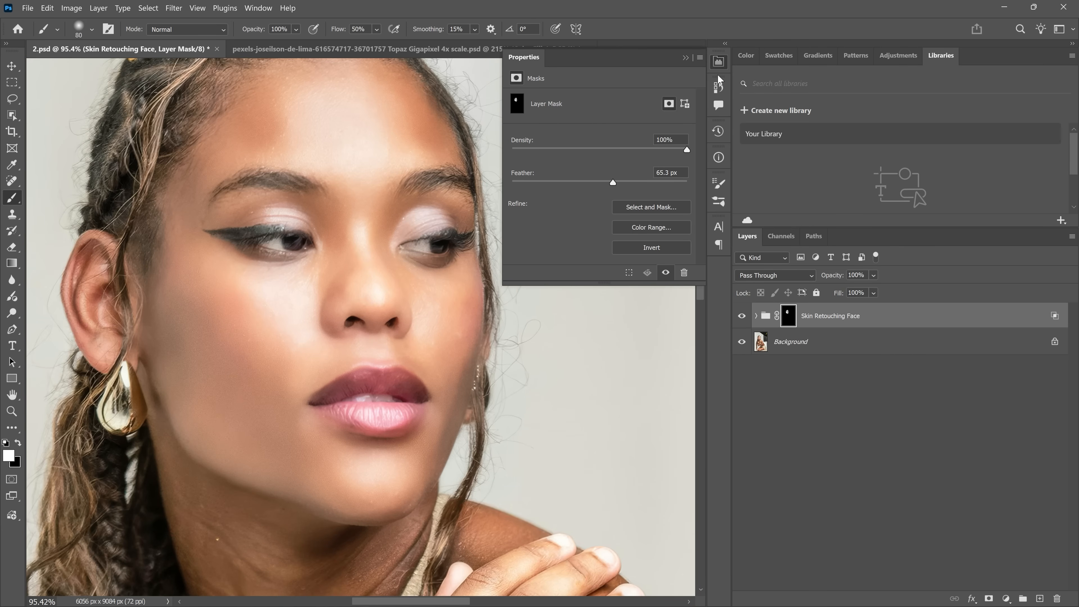
left_click(718, 64)
Step: Duplicate the Background layer, move the copy above the Skin Retouching Face group and give it an inverted black mask
left_click(828, 343)
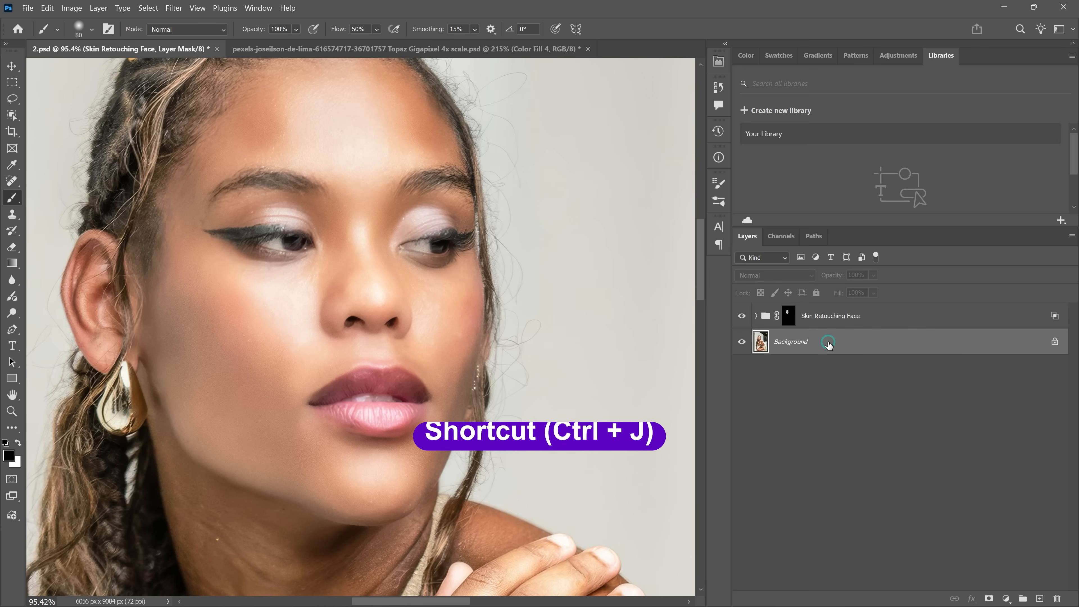
key("ctrl+j")
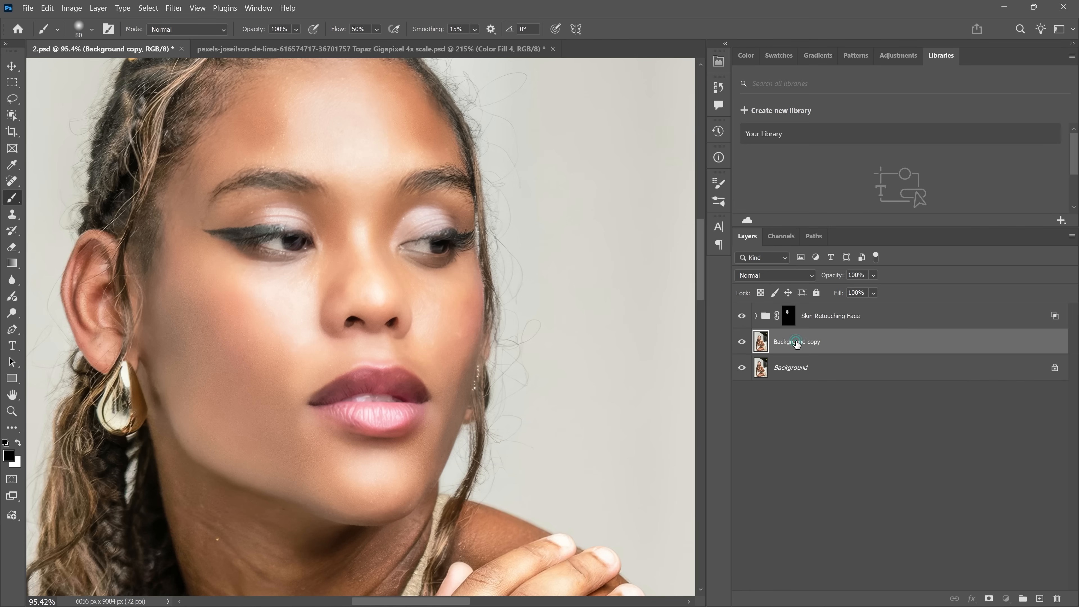
mouse_move(794, 341)
left_mouse_down()
mouse_move(796, 301)
mouse_move(793, 312)
left_mouse_up()
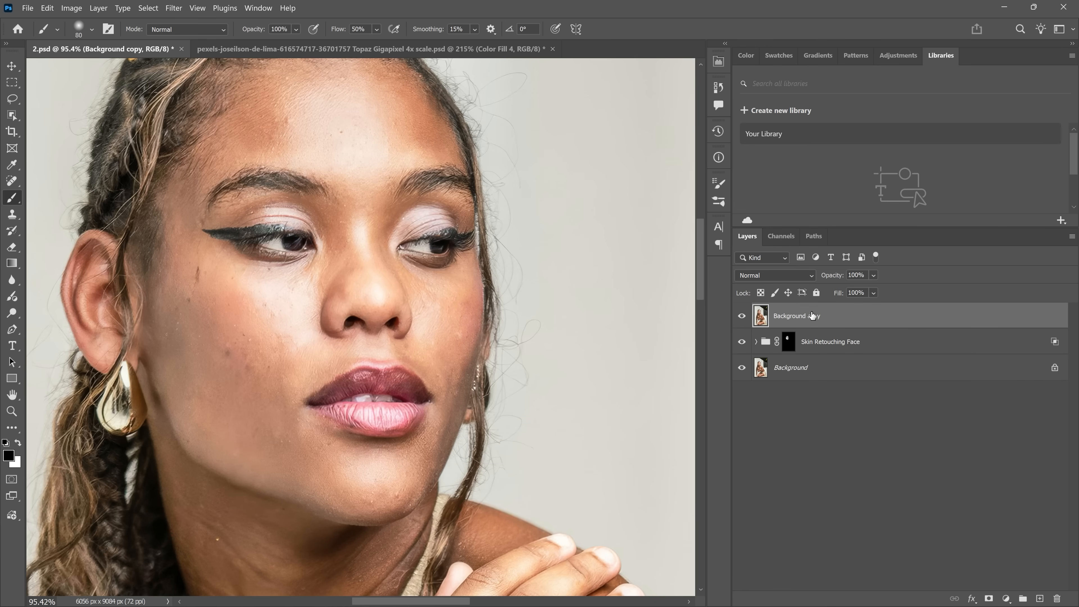
left_click(989, 598)
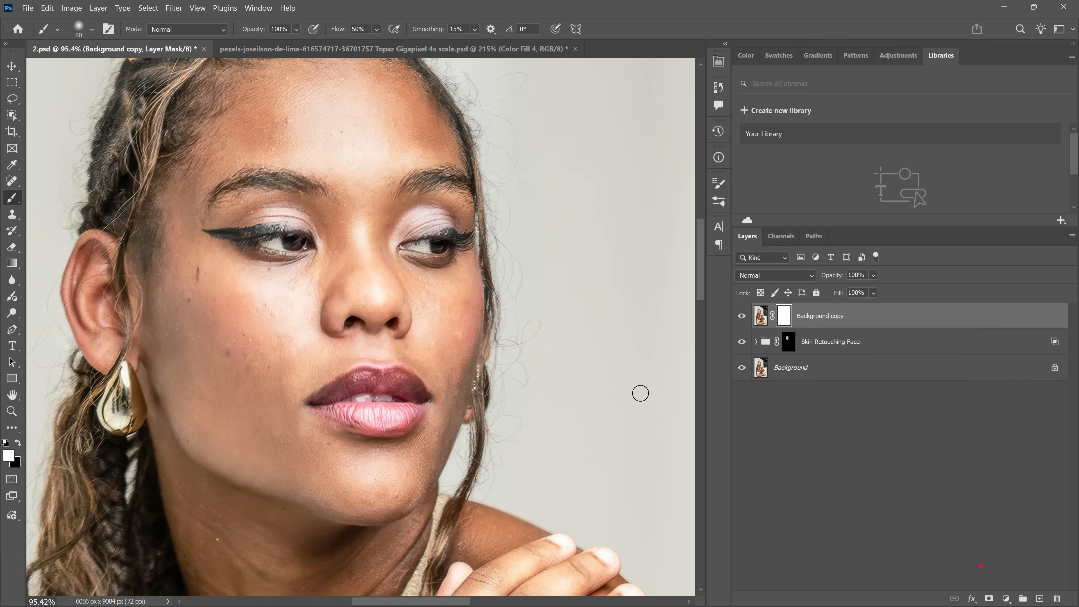
key("ctrl+i")
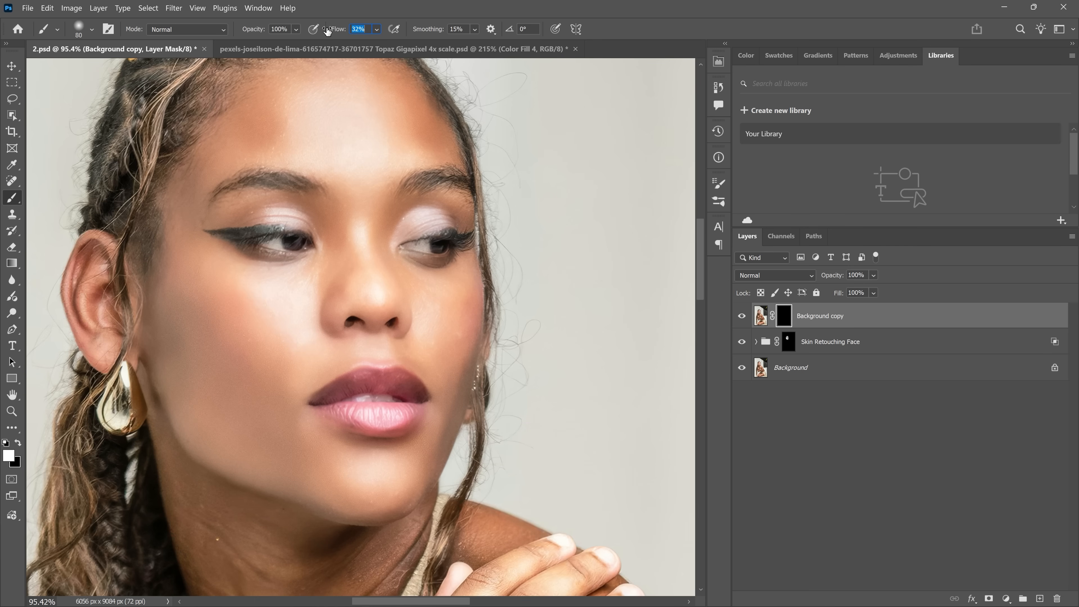
Step: Set the brush flow to 30% and size to 25 px, and paint white on the copy's mask along the eyeliner wing
left_click_drag(327, 31, 326, 31)
scroll(288, 232, "up", 3)
mouse_move(296, 265)
left_mouse_down()
mouse_move(250, 258)
mouse_move(352, 257)
mouse_move(275, 263)
left_mouse_up()
key("bracketleft")
key("bracketleft")
key("bracketleft")
key("bracketleft")
key("bracketleft")
key("bracketleft")
key("bracketleft")
key("bracketleft")
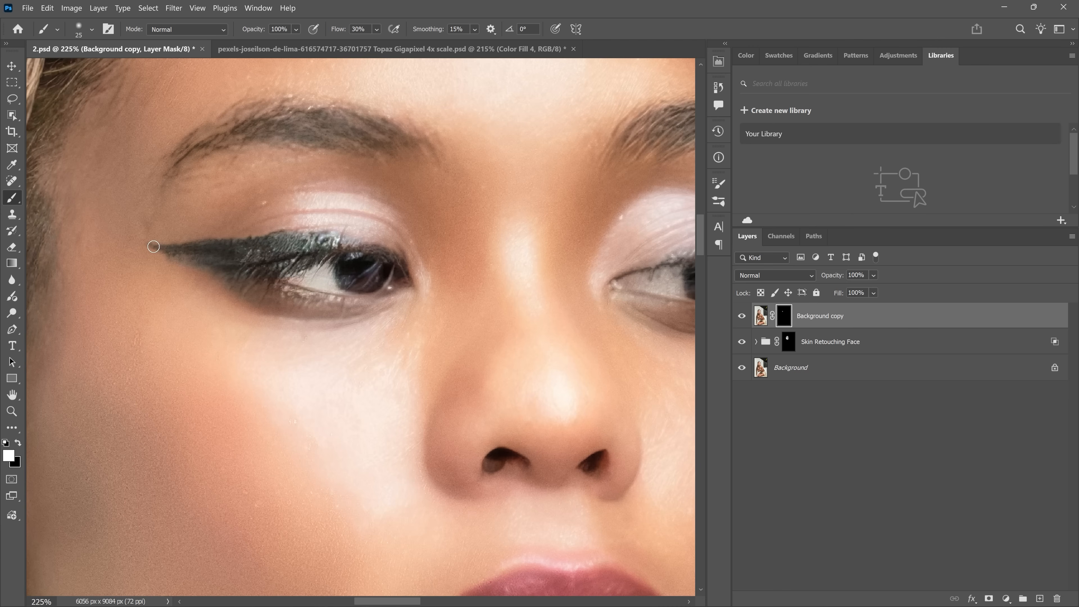
left_click_drag(154, 246, 198, 254)
Step: Enlarge the brush to 60 px and paint white on the mask along the same eye's lower lashes and its eyebrow
key("bracketright")
key("bracketright")
key("bracketright")
key("bracketright")
key("bracketright")
key("bracketright")
left_click_drag(293, 304, 397, 293)
mouse_move(187, 155)
left_mouse_down()
mouse_move(322, 124)
mouse_move(294, 142)
left_mouse_up()
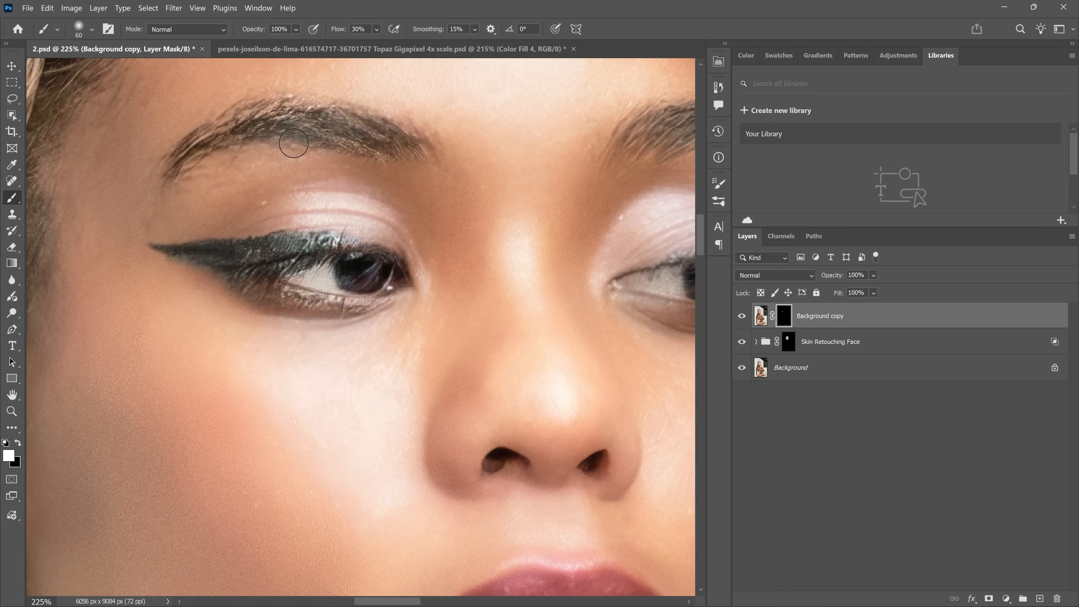
Step: Enlarge the brush to 150 px, set its flow to 11% and paint white on the Background copy's mask over the lips
scroll(294, 143, "down", 2)
scroll(217, 345, "up", 5)
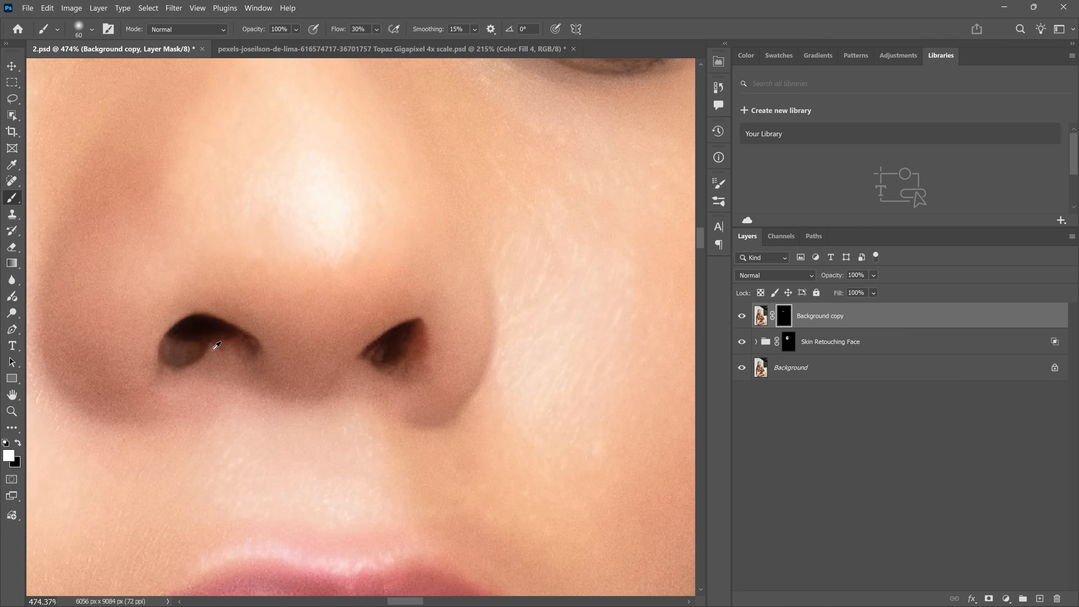
scroll(361, 384, "down", 3)
scroll(470, 378, "up", 2)
scroll(468, 365, "down", 1)
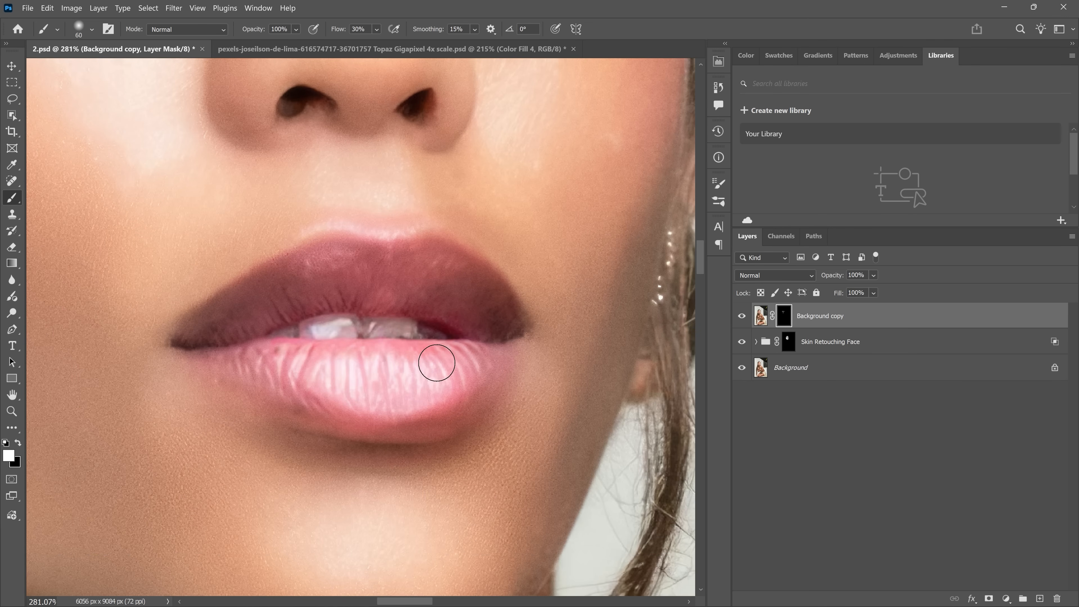
key("bracketright")
key("bracketright")
key("bracketright")
key("bracketright")
key("bracketright")
key("bracketright")
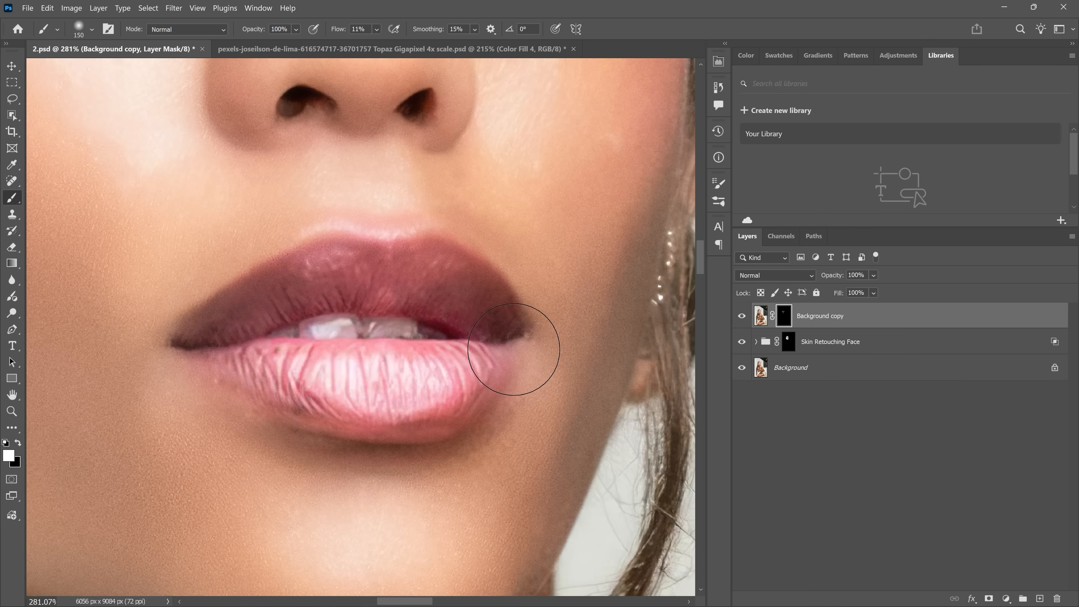
Step: Examine the restored detail on the lips, chin, eyes and eyebrows across the whole face
scroll(527, 260, "down", 4)
scroll(578, 238, "up", 3)
scroll(511, 408, "down", 2)
scroll(392, 420, "up", 2)
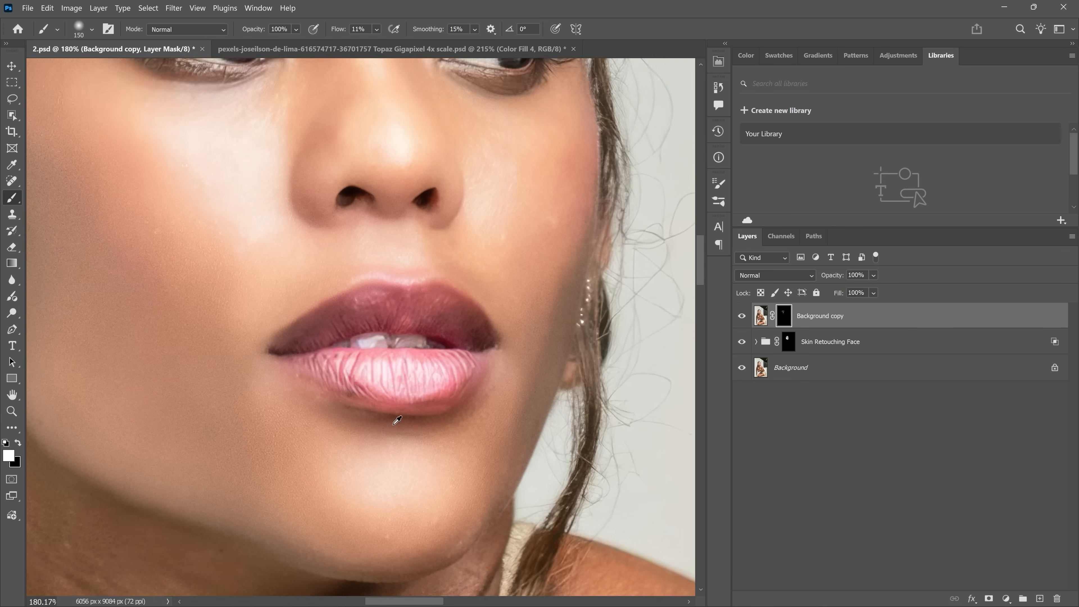
scroll(256, 388, "down", 3)
scroll(175, 312, "up", 4)
scroll(196, 306, "down", 4)
scroll(365, 234, "down", 1)
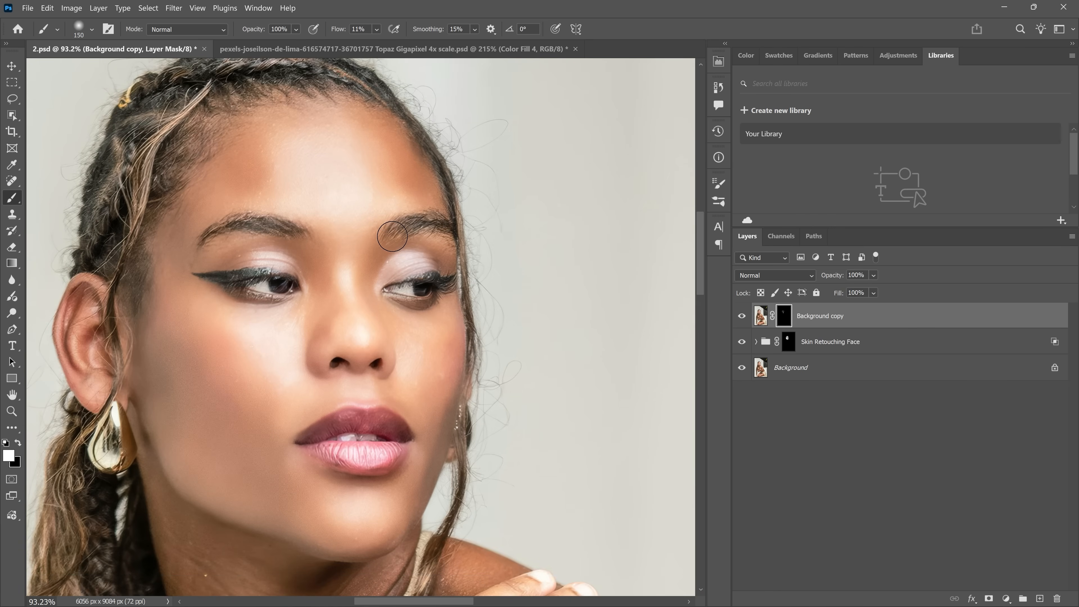
scroll(399, 274, "up", 3)
scroll(383, 272, "down", 5)
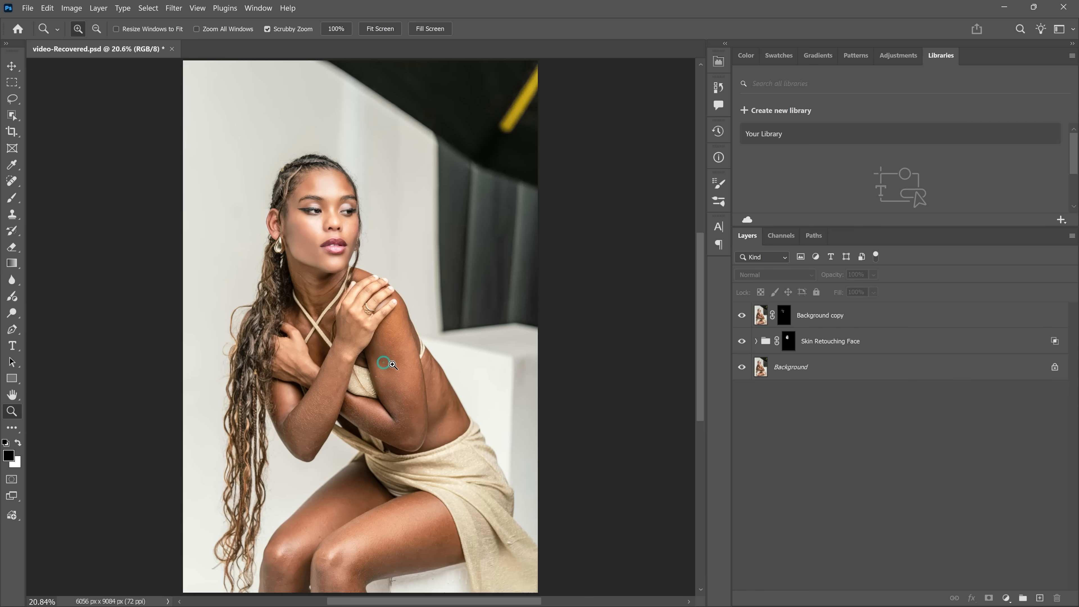
Step: Inspect the skin texture on the model's arms, hands, torso and legs up close
scroll(433, 453, "up", 4)
left_click_drag(433, 453, 530, 137)
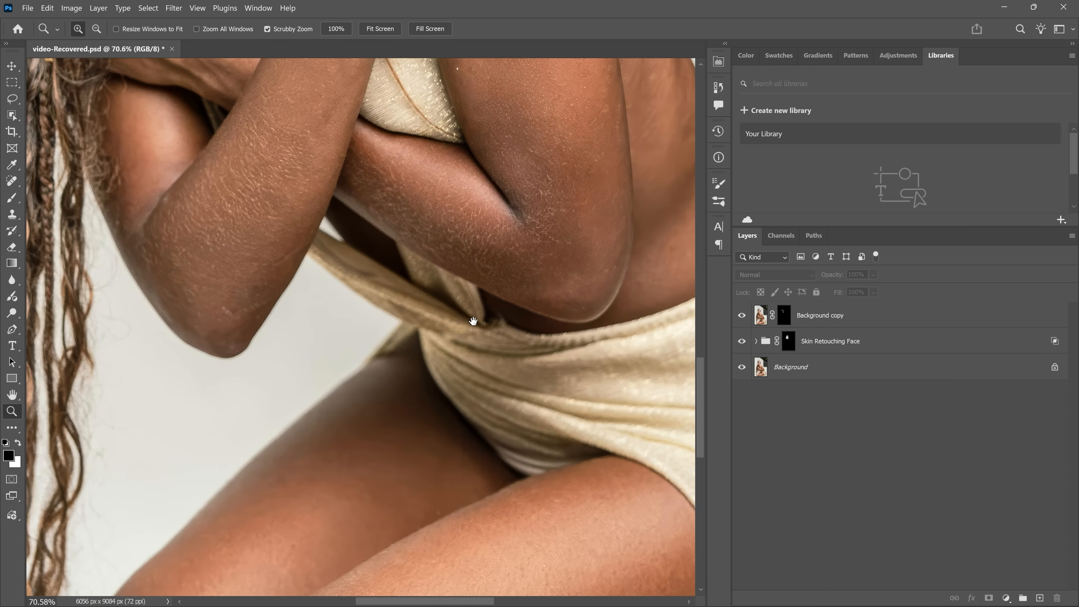
mouse_move(472, 323)
left_mouse_down()
mouse_move(339, 186)
mouse_move(328, 150)
left_mouse_up()
left_click_drag(289, 305, 229, 523)
mouse_move(336, 117)
left_mouse_down()
mouse_move(346, 273)
mouse_move(383, 336)
left_mouse_up()
mouse_move(396, 275)
left_mouse_down()
mouse_move(464, 317)
mouse_move(527, 446)
mouse_move(532, 526)
left_mouse_up()
left_click_drag(465, 317, 488, 110)
left_click_drag(460, 192, 379, 268)
key("ctrl+0")
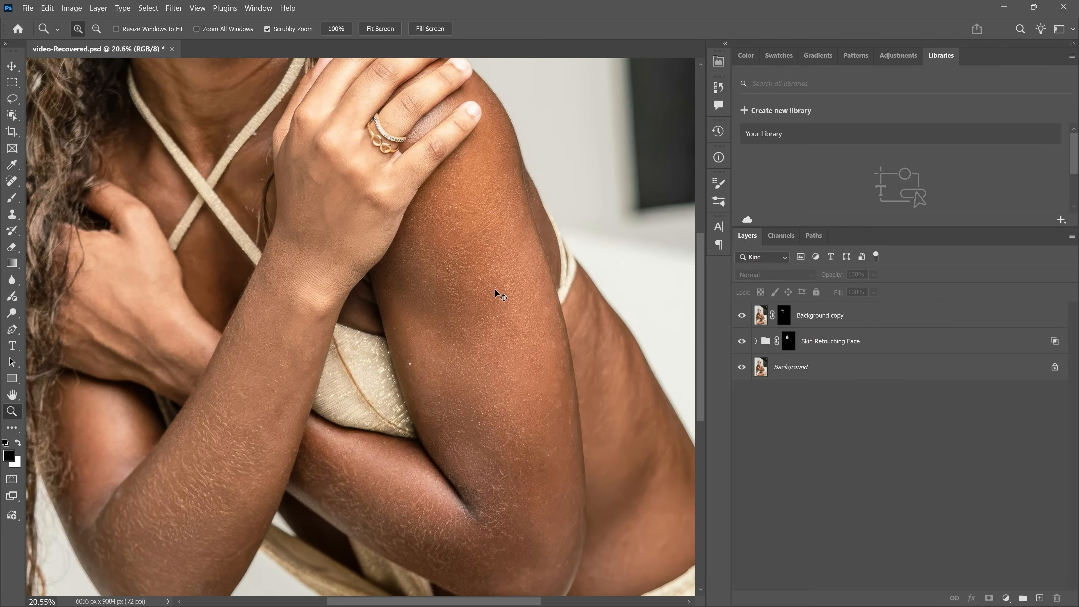
Step: Duplicate the Skin Retouching Face group and place the copy directly below the original group
key("v")
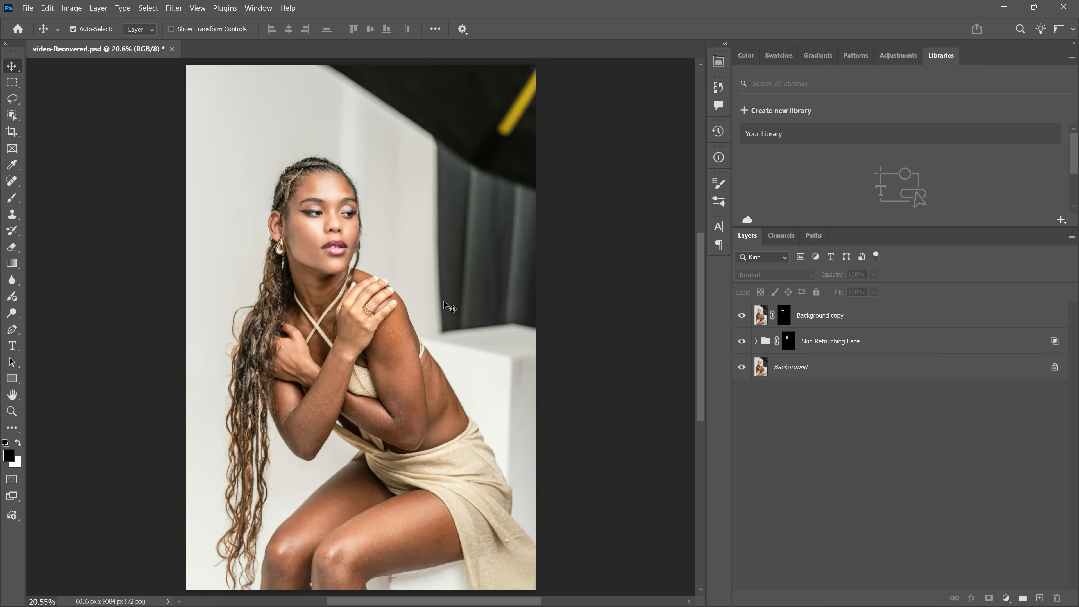
left_click(872, 343)
key("ctrl")
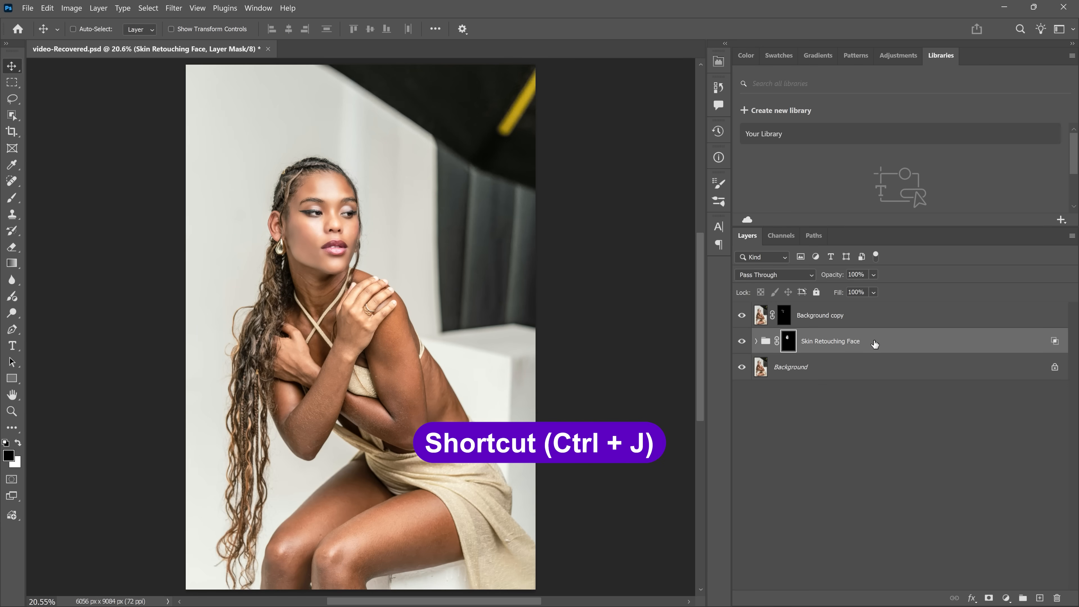
key("ctrl+j")
mouse_move(847, 344)
left_mouse_down()
mouse_move(839, 379)
mouse_move(890, 373)
left_mouse_up()
Step: Rename the lower skin retouching group to Skin RetouchingBody and delete its layer mask
left_click(850, 368)
double_click(851, 368)
type("Body")
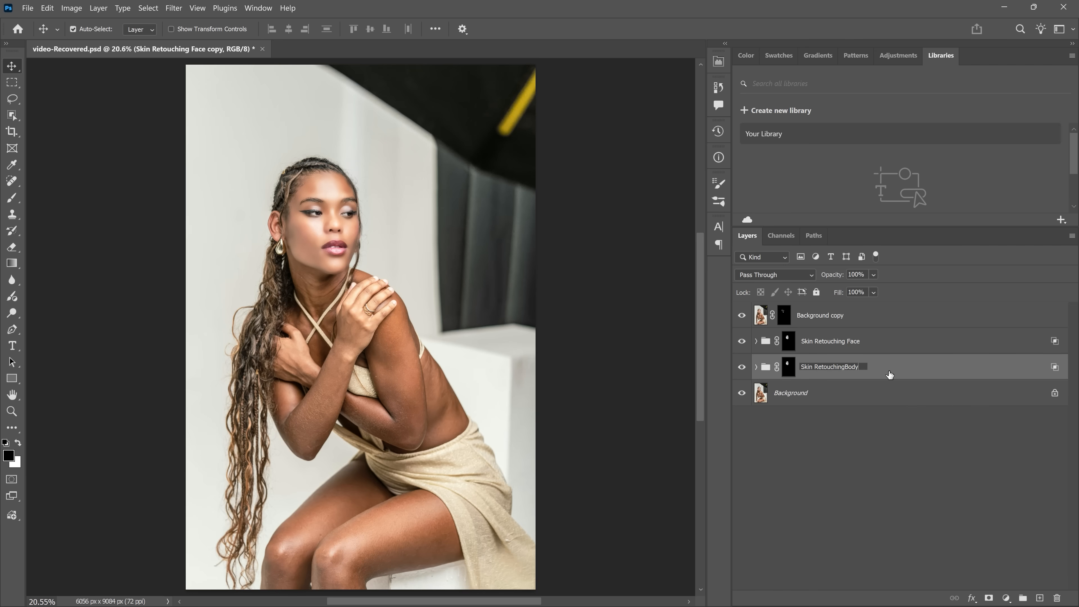
key("Return")
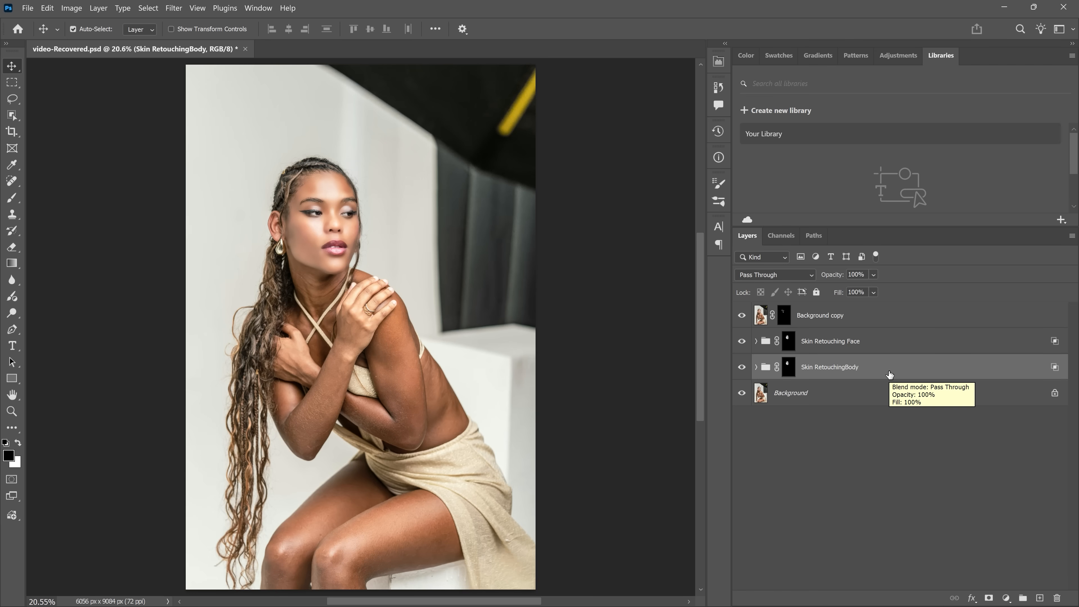
right_click(790, 373)
left_click(812, 392)
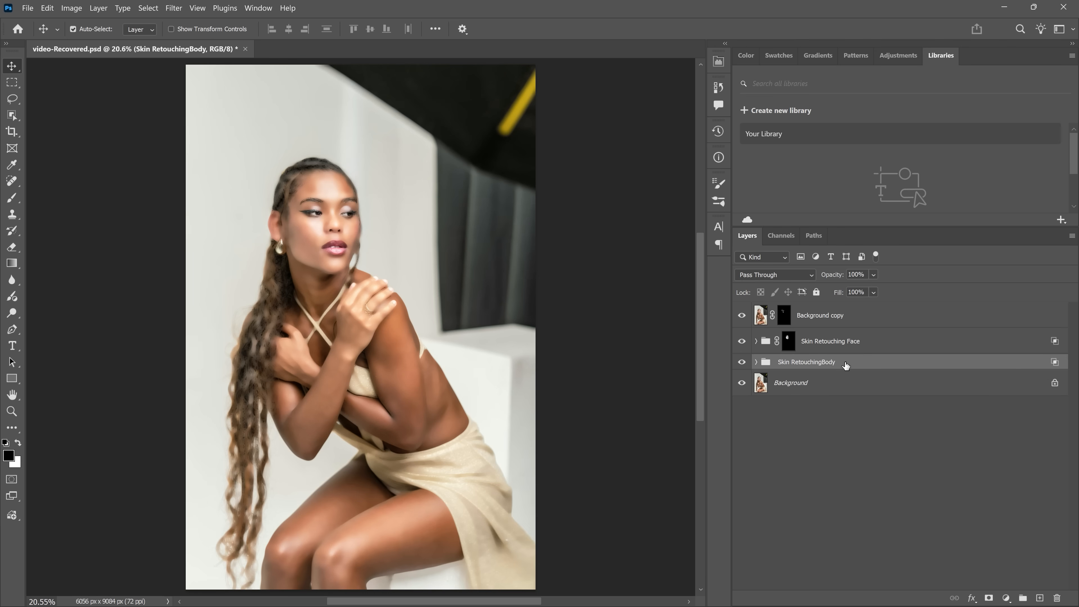
Step: Set the radius of the Median smart filter in the Skin RetouchingBody group to 37 pixels, judging it on the arm
left_click(756, 362)
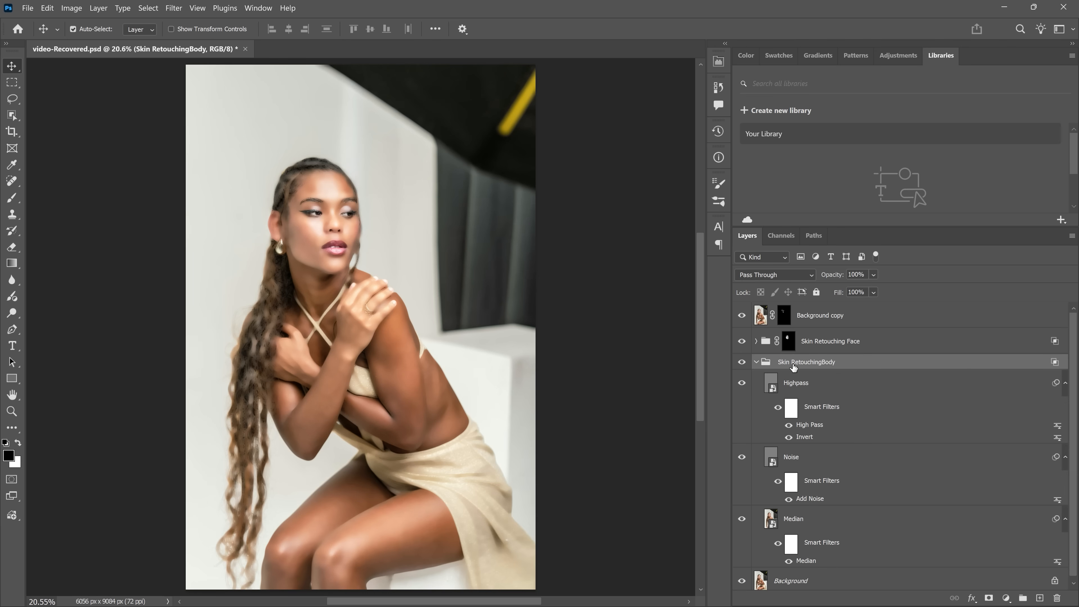
scroll(825, 531, "down", 1)
double_click(806, 557)
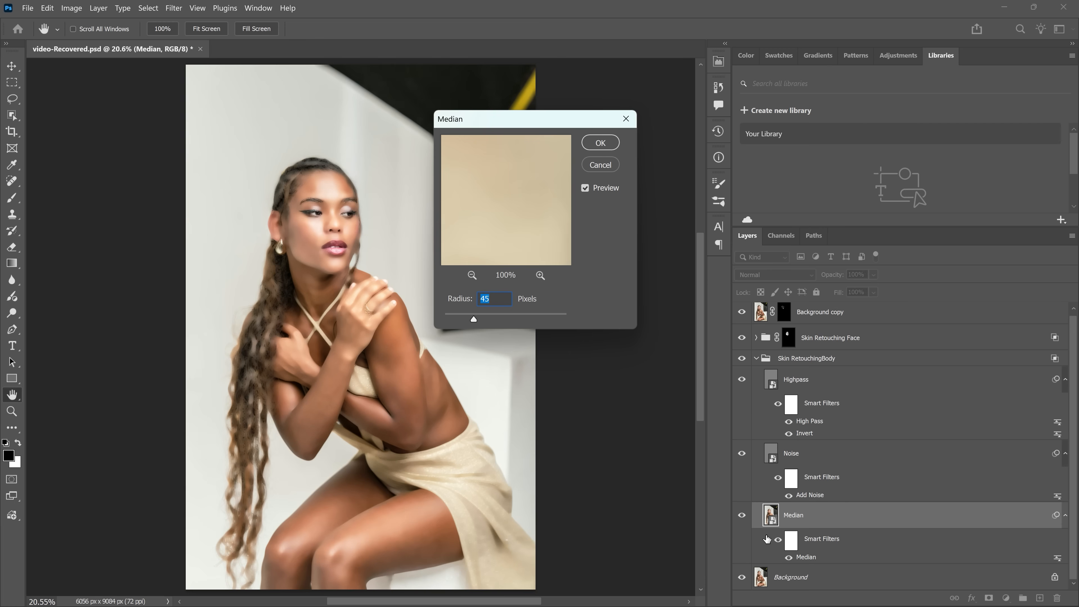
left_click(403, 381, "ctrl")
left_click(403, 381, "ctrl")
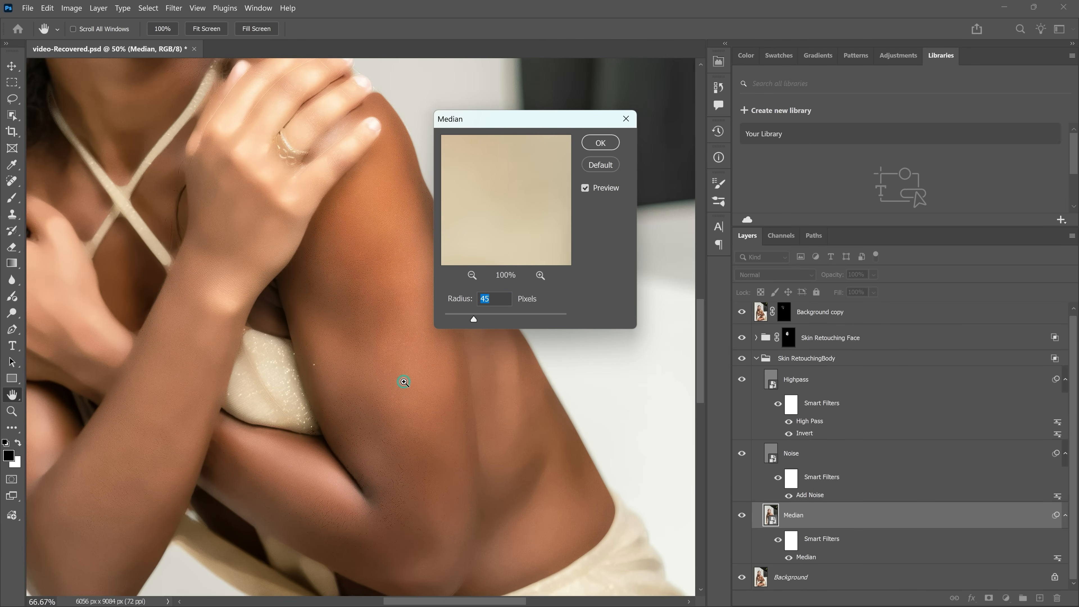
left_click(404, 381, "ctrl")
left_click(403, 381, "ctrl")
left_click_drag(398, 248, 404, 287)
left_click_drag(474, 319, 464, 318)
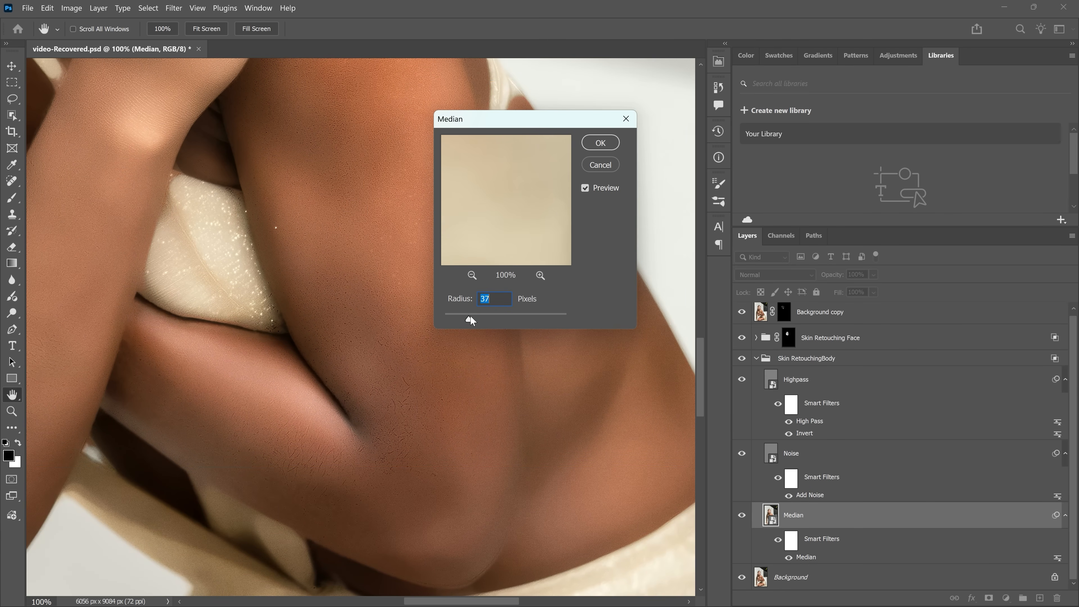
left_click(600, 143)
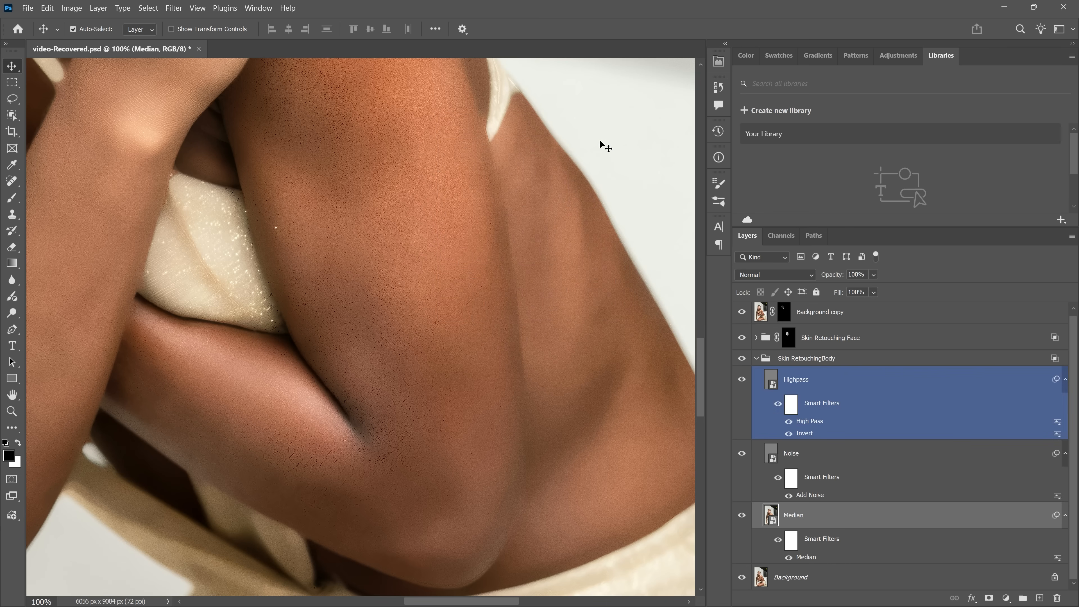
Step: Check the body group's Add Noise settings and set the Highpass layer's High Pass radius to 1 pixel
double_click(809, 494)
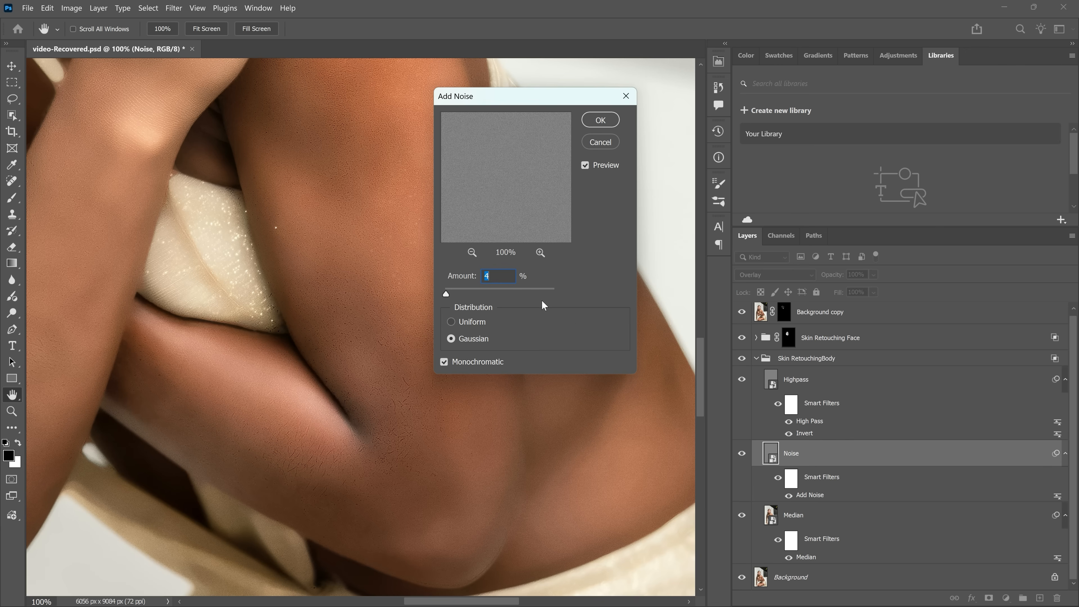
left_click(603, 123)
left_click(816, 377)
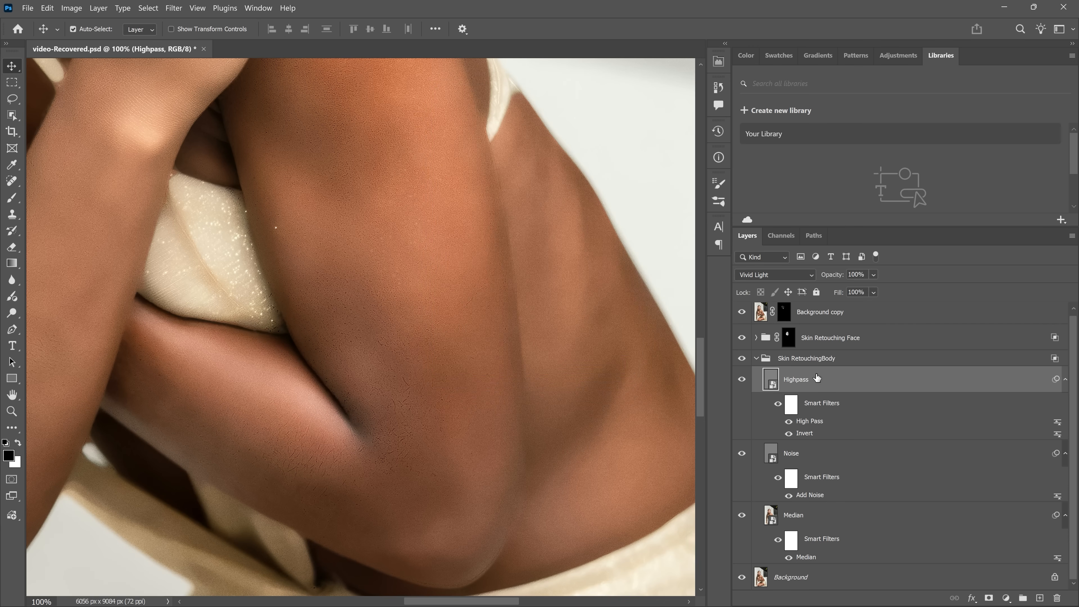
double_click(808, 421)
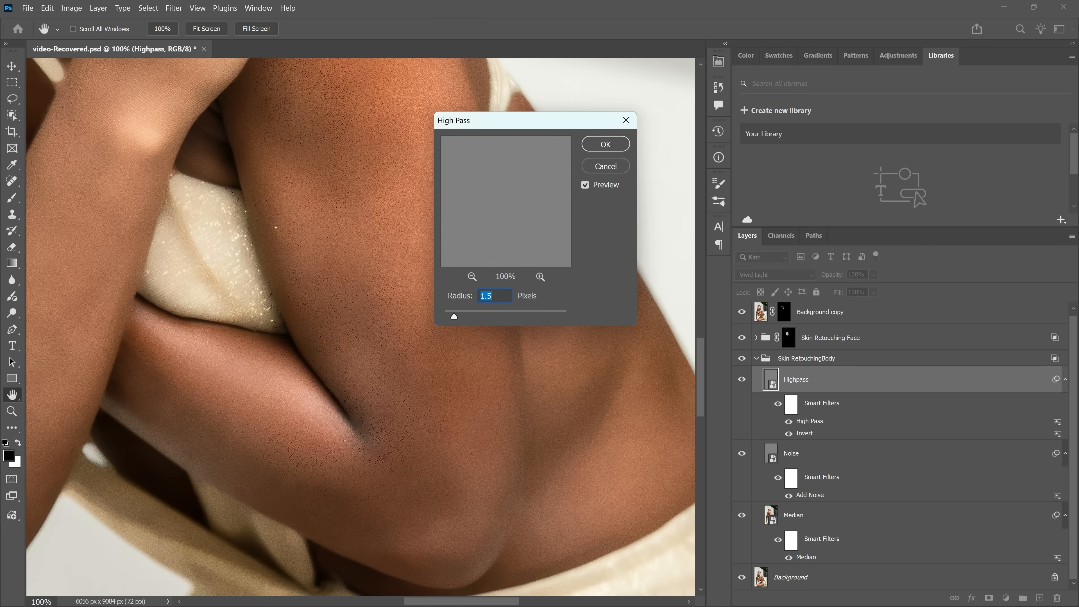
type("1")
left_click(603, 145)
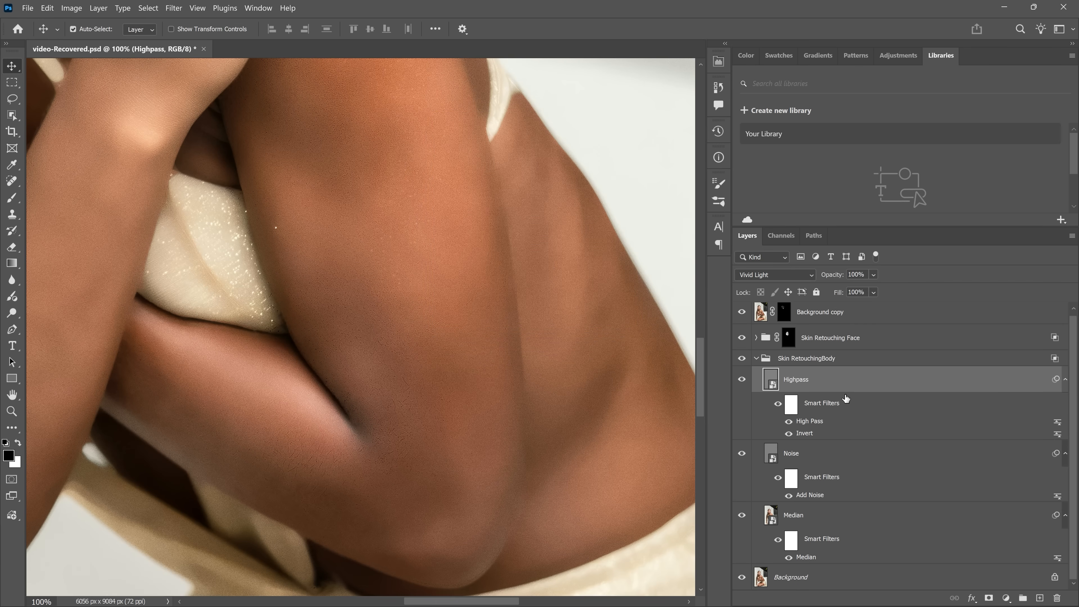
Step: Collapse the Skin RetouchingBody group and set its Blend If underlying-layer highlight split to 103 / 255
left_click(765, 358)
left_click(756, 358)
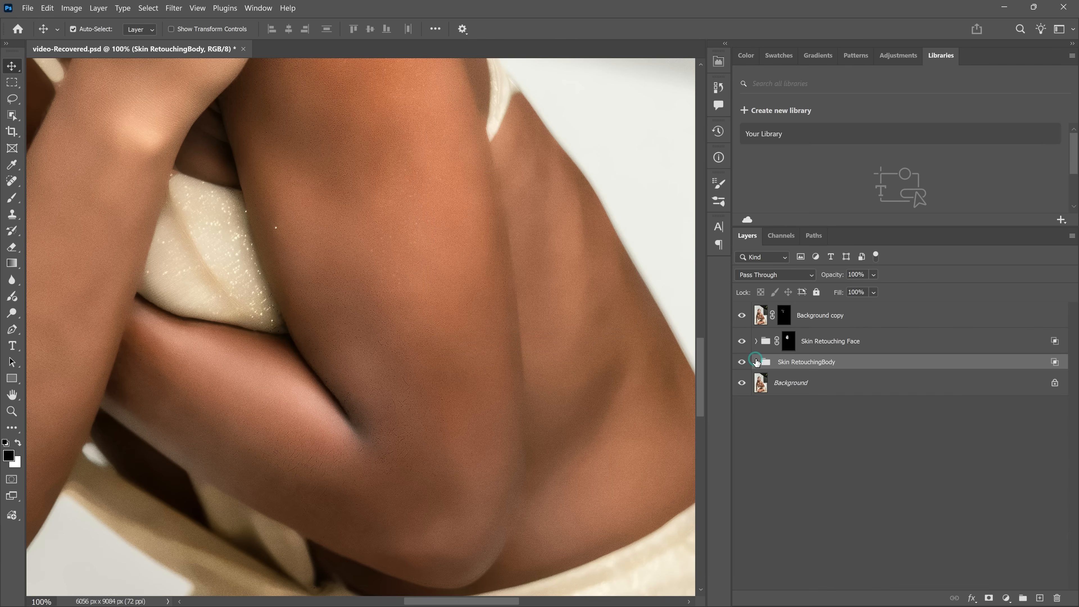
double_click(855, 362)
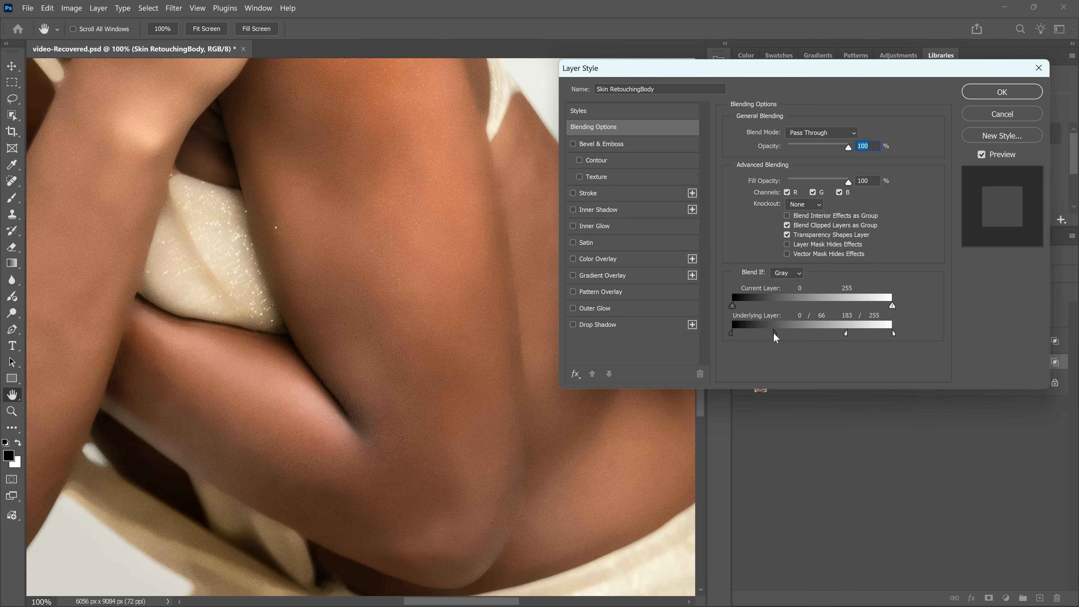
left_click_drag(801, 335, 803, 335)
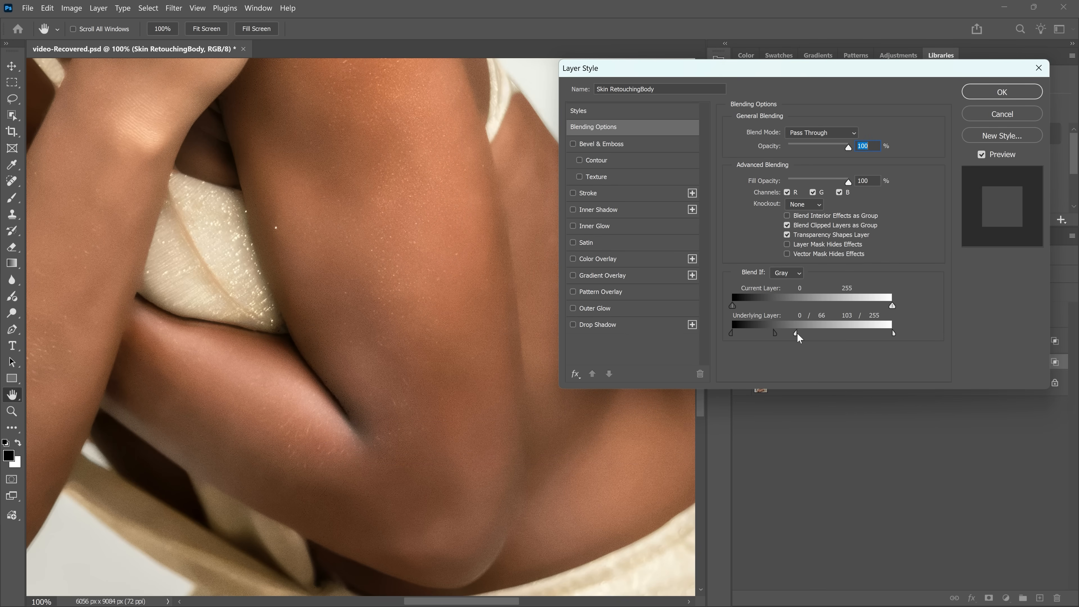
key("Return")
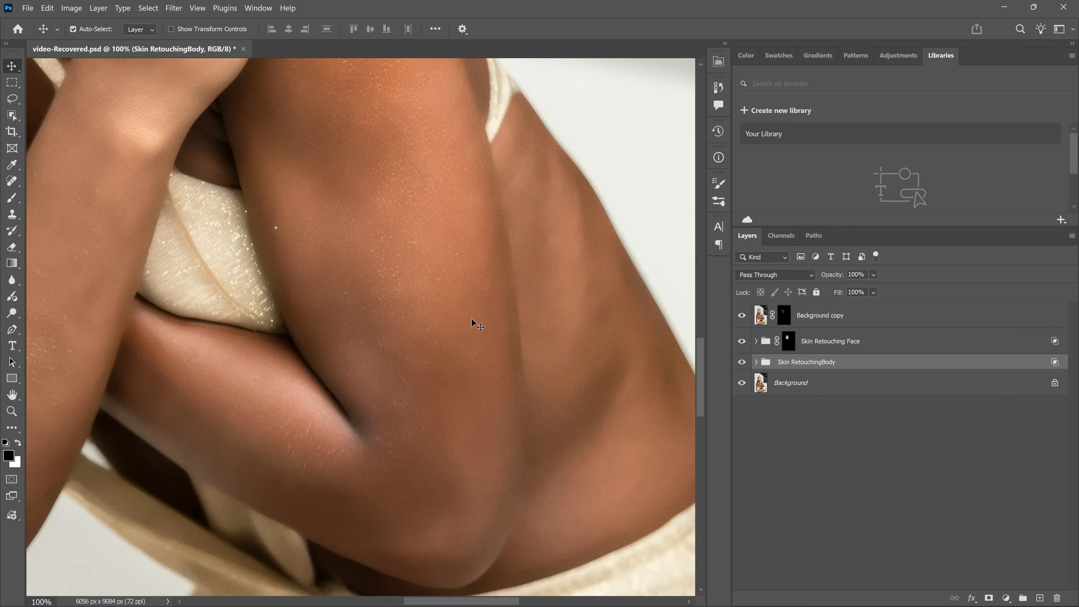
Step: Examine the body retouching on the arms, hands, torso and hair at different magnifications
key("ctrl+0")
scroll(346, 392, "up", 5)
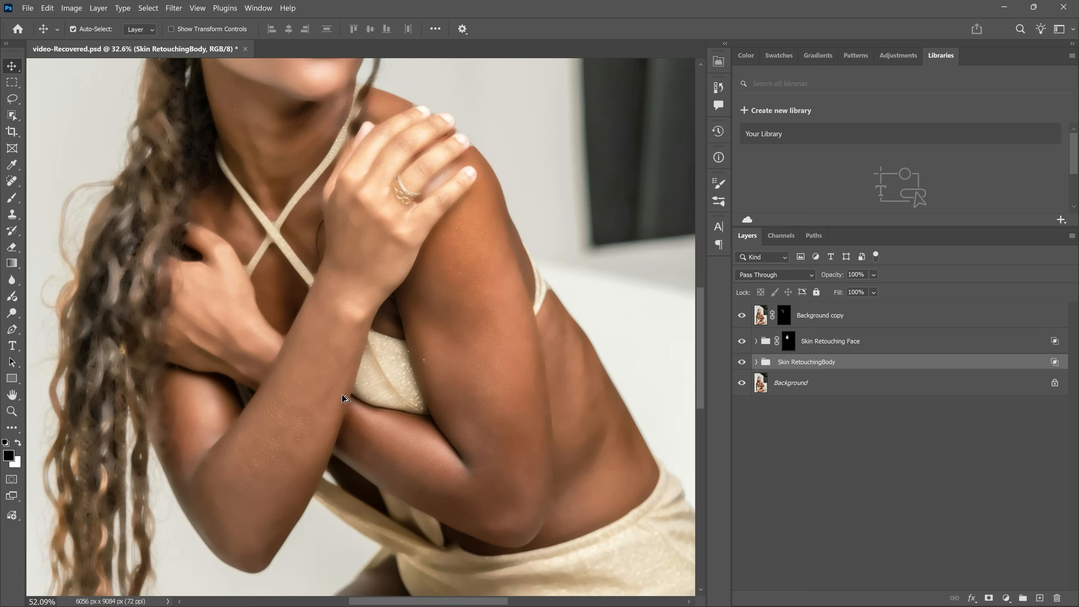
scroll(345, 390, "up", 1)
scroll(345, 390, "down", 1)
scroll(404, 309, "down", 1)
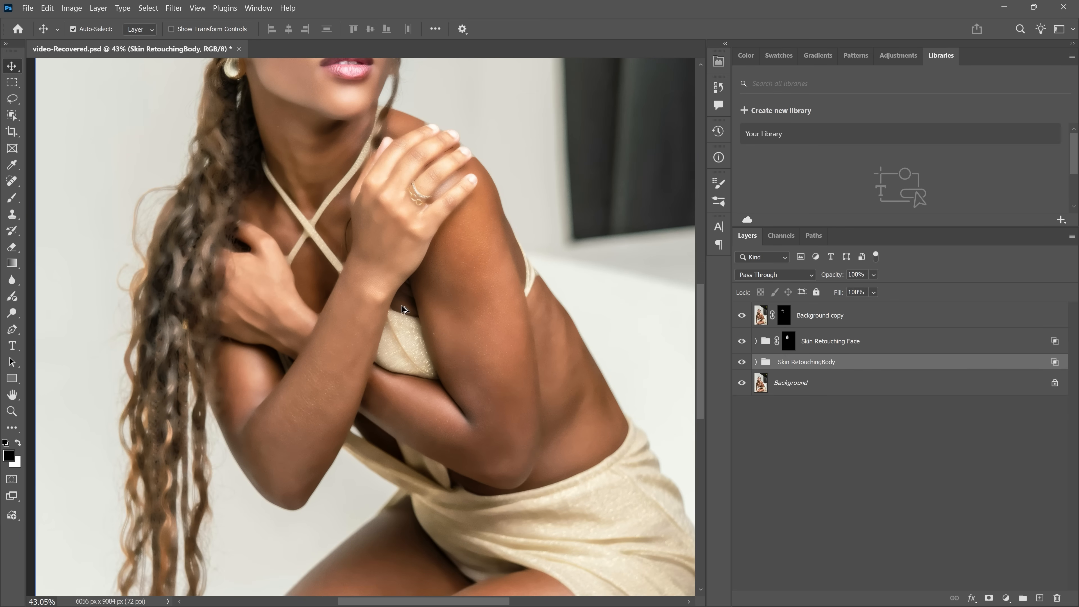
scroll(401, 307, "up", 2)
scroll(401, 308, "down", 3)
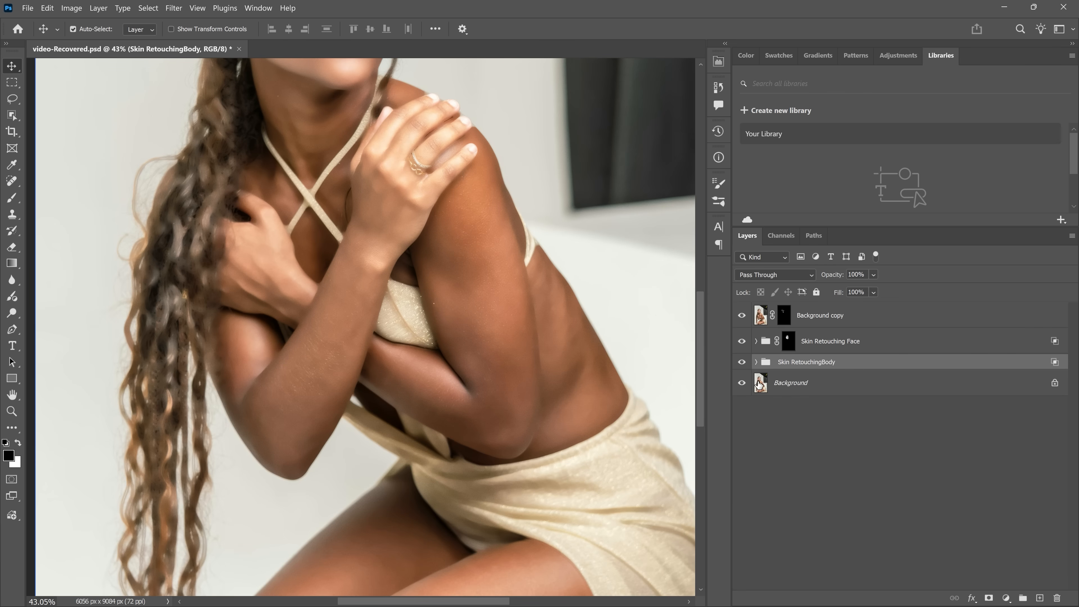
Step: On the Background layer, use the Object Selection tool's people detection to select the upper body skin, arms, hands and legs
left_click(818, 383)
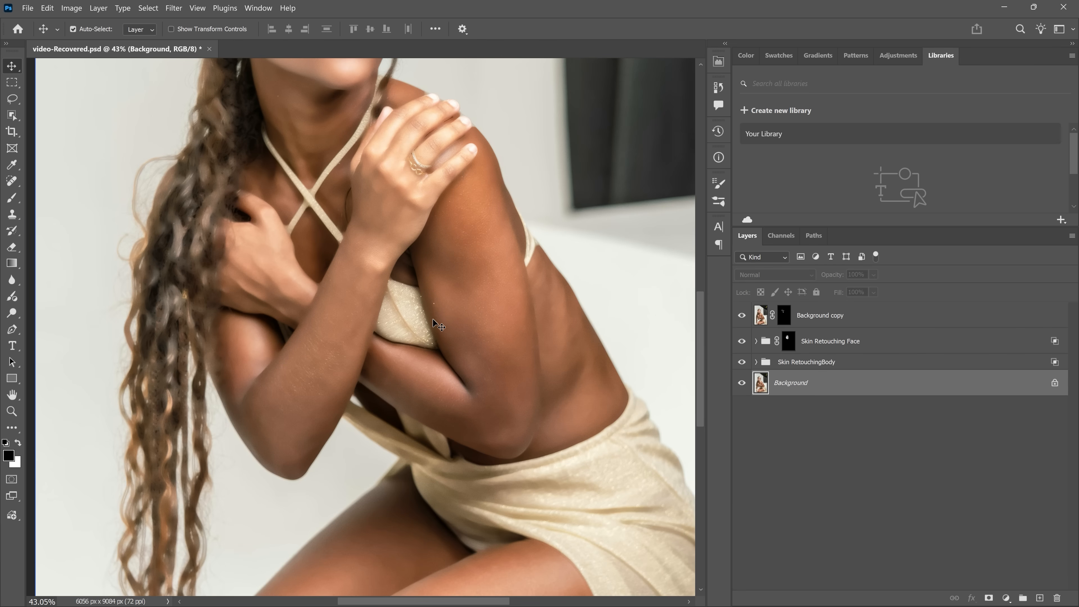
left_click(15, 114)
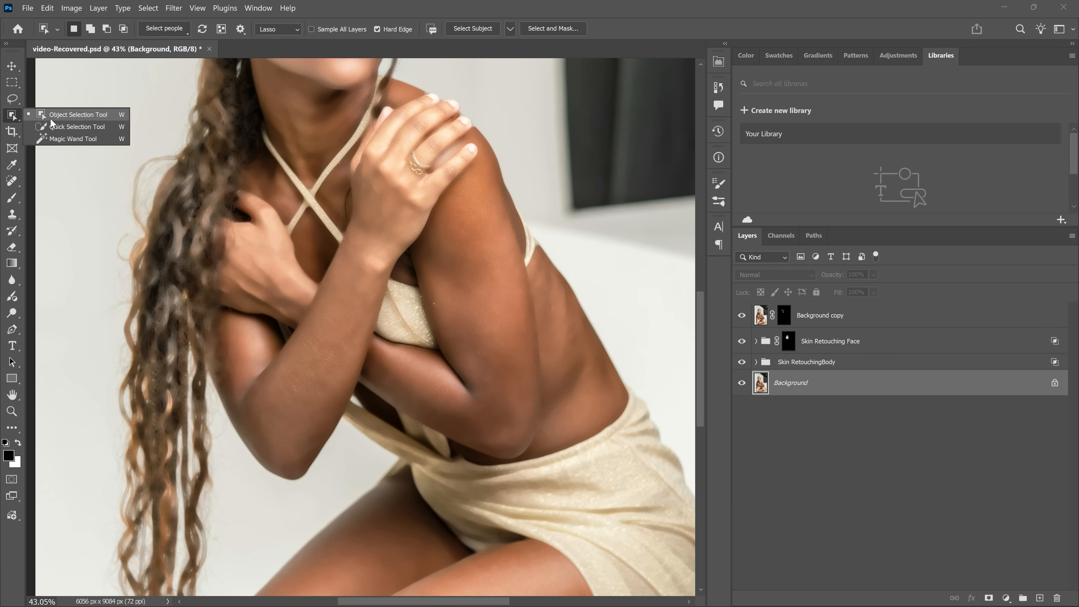
left_click(59, 116)
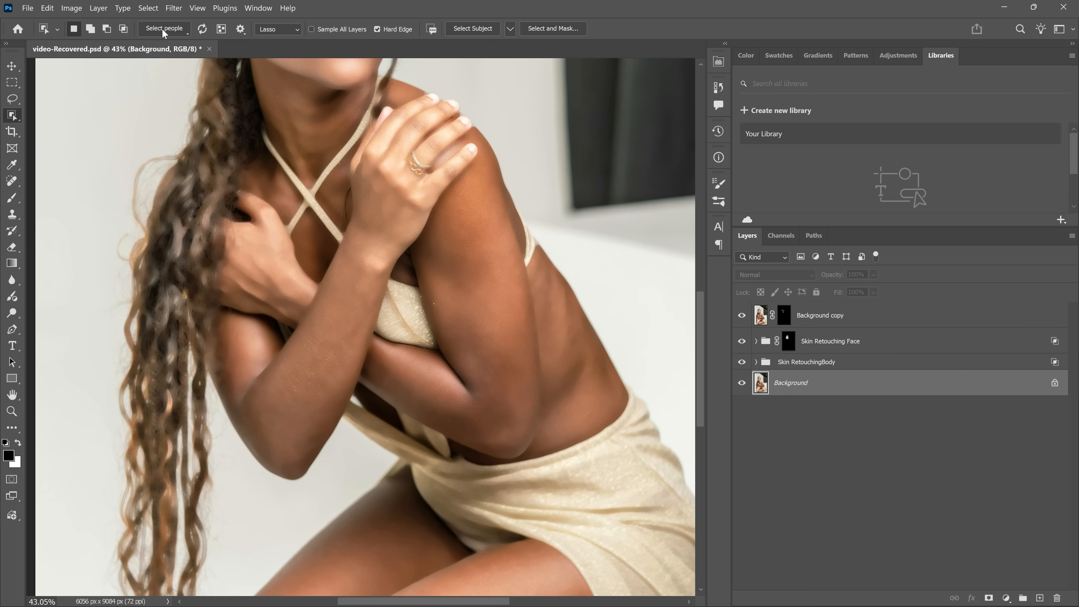
left_click(162, 29)
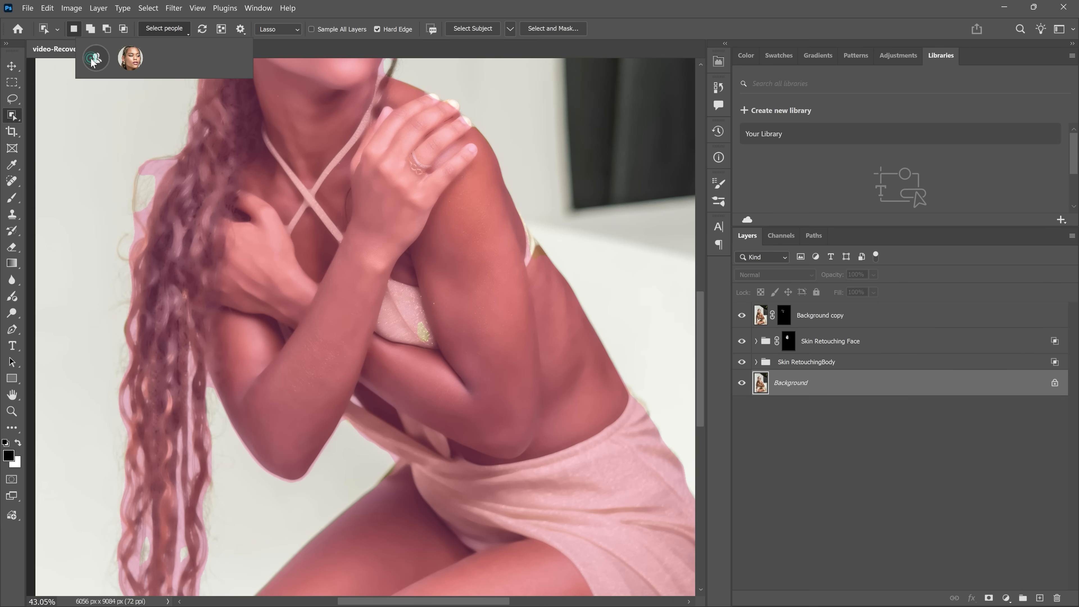
left_click(92, 62)
left_click(102, 152)
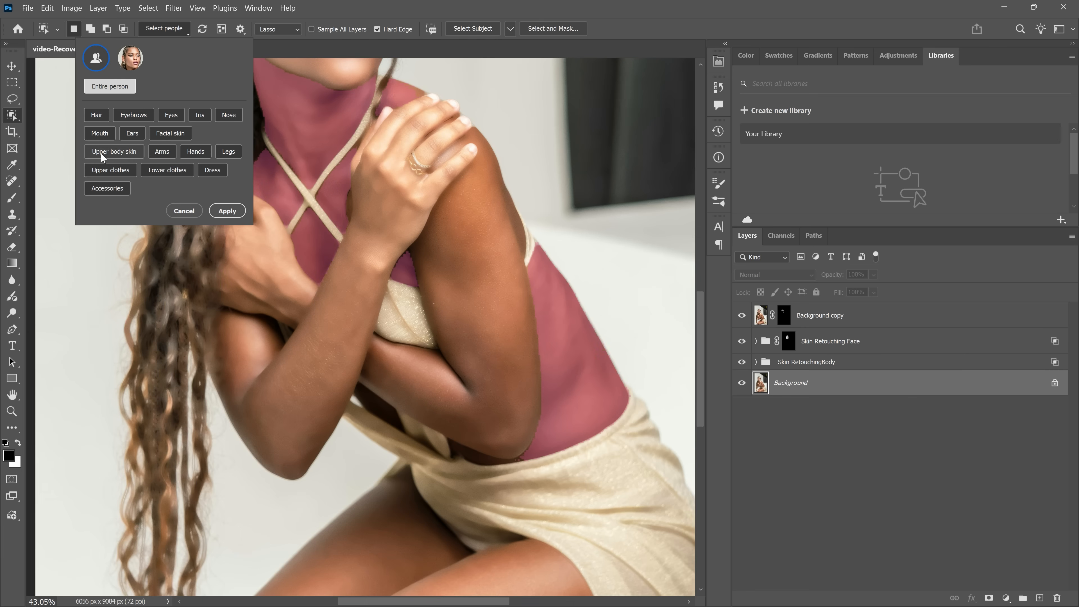
left_click(159, 151)
left_click(195, 152)
left_click(225, 154)
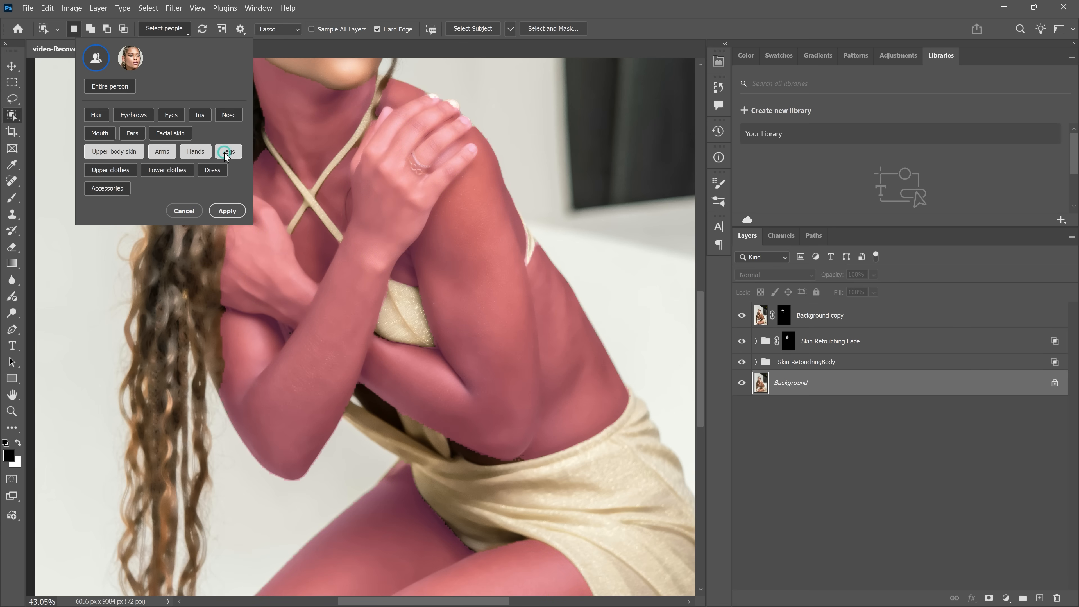
left_click(227, 211)
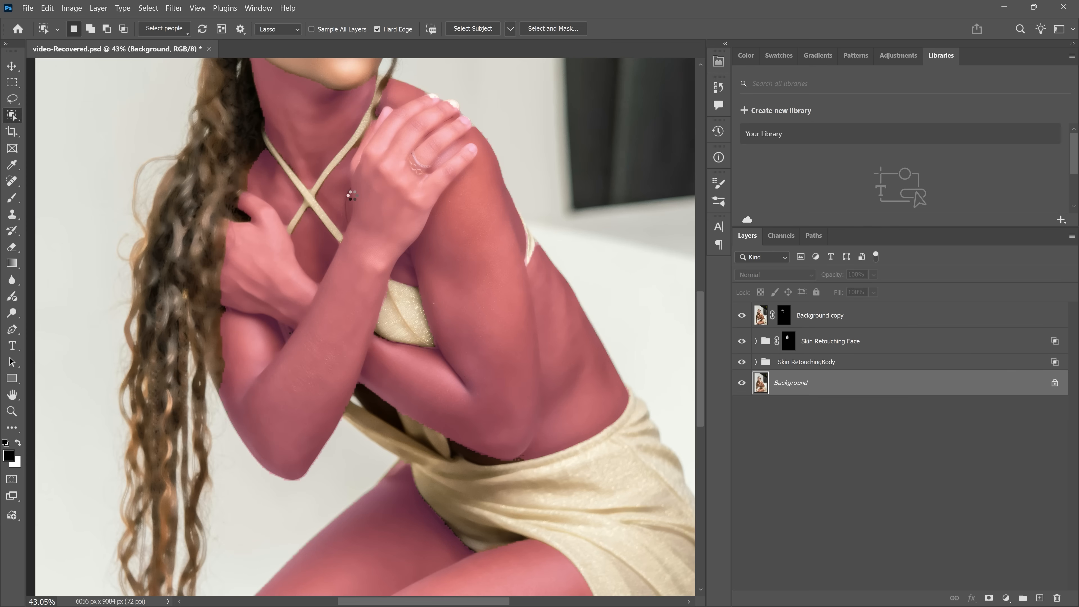
Step: Add a layer mask to the Skin RetouchingBody group from the body skin selection
key("ctrl+0")
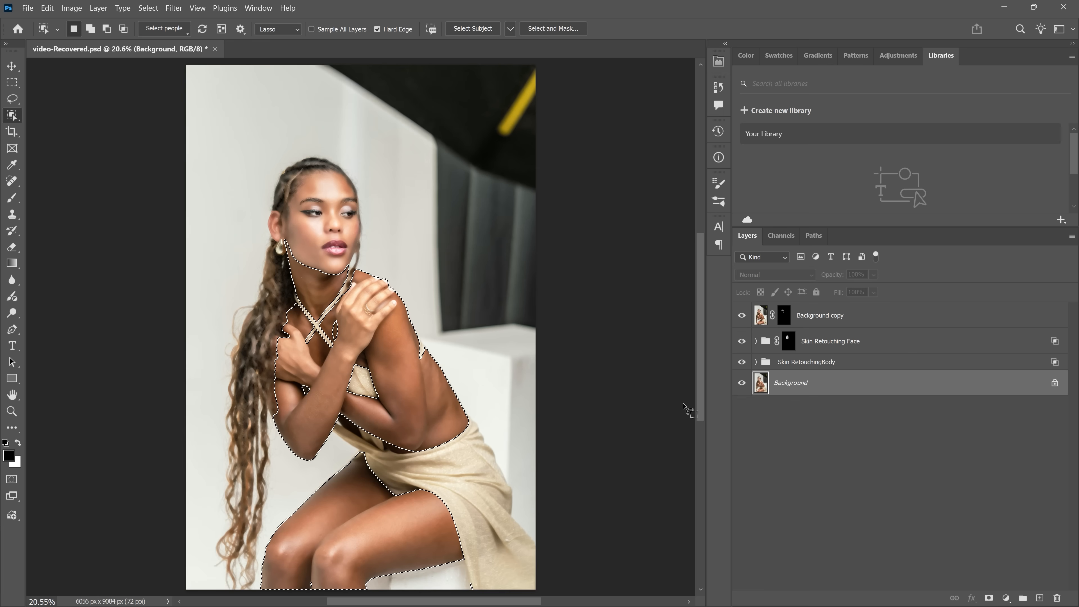
left_click(802, 364)
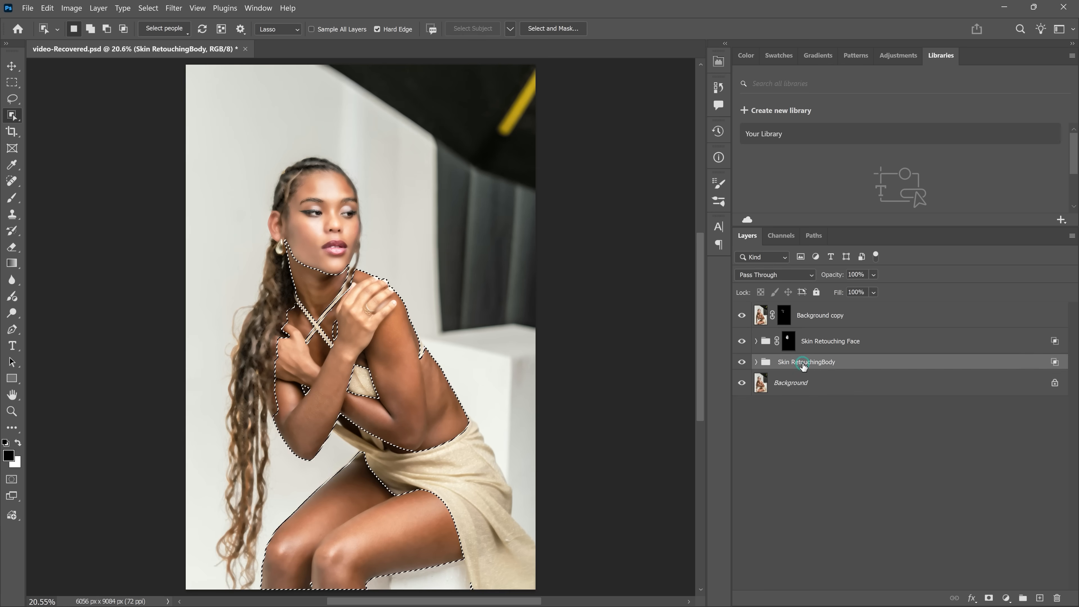
left_click(988, 597)
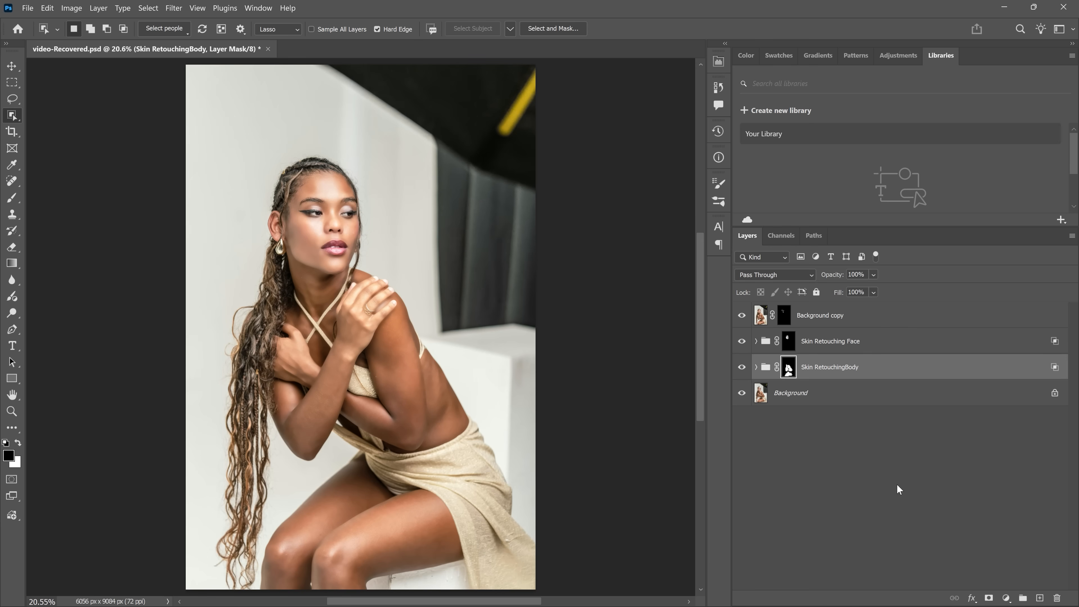
Step: Load the body group's mask as a selection, invert it, and copy that area of the Background onto a new layer
right_click(791, 371)
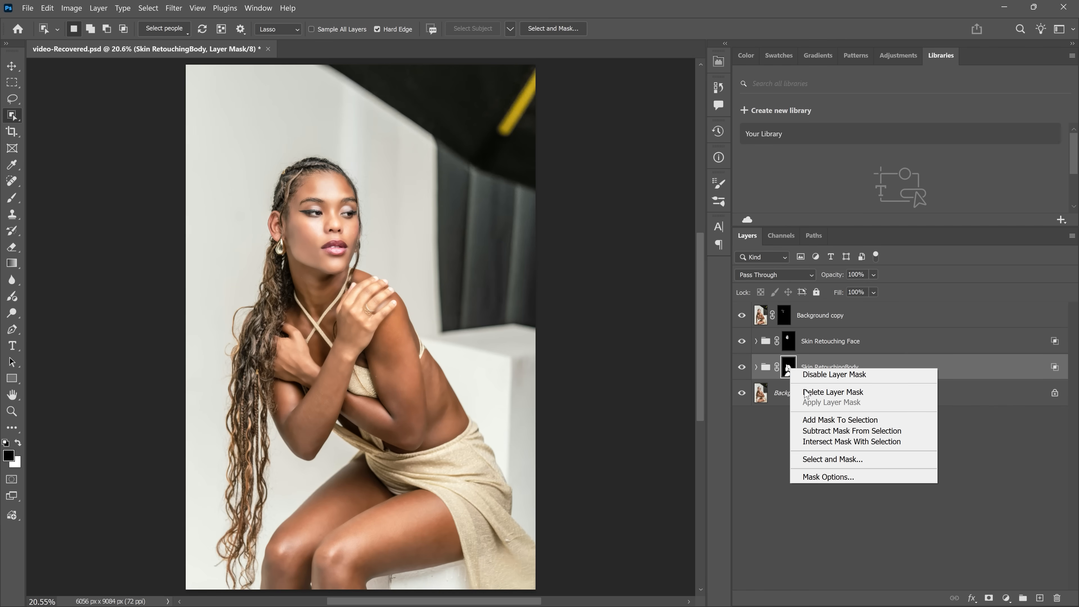
left_click(817, 421)
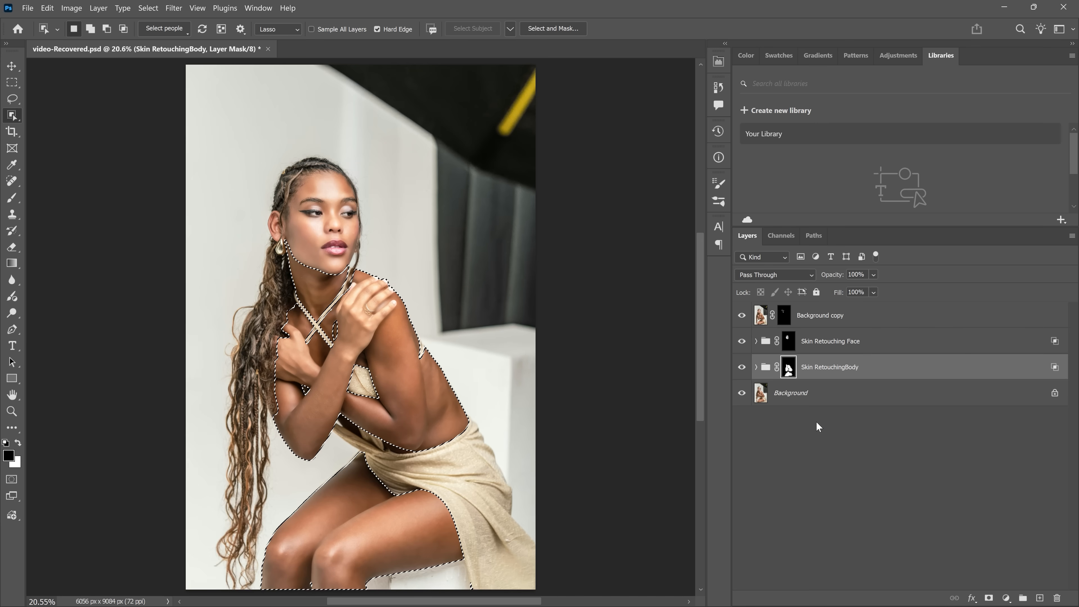
left_click(798, 399)
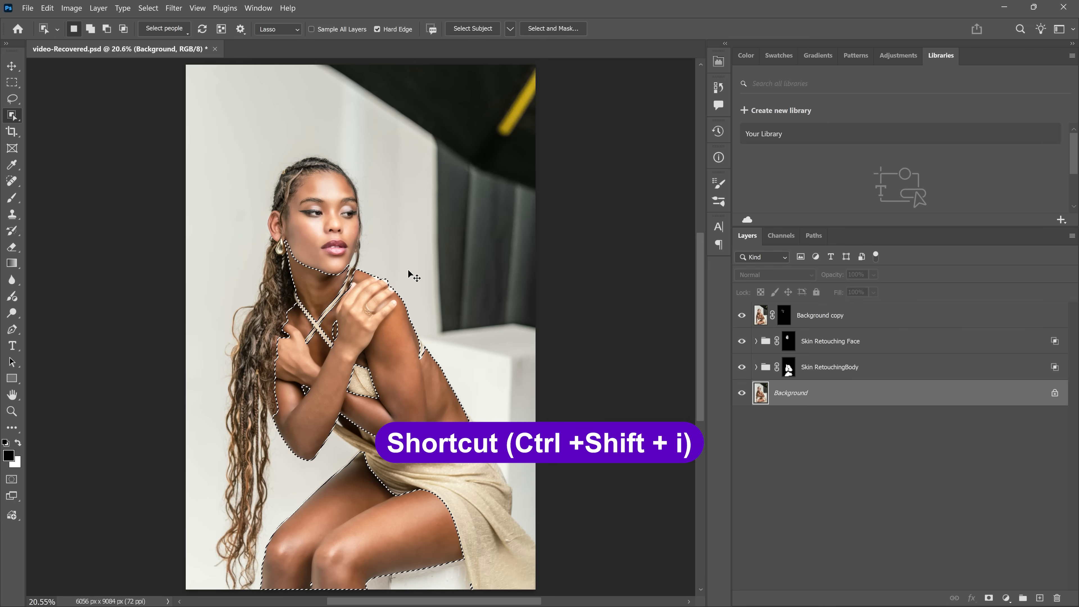
key("ctrl+shift+i")
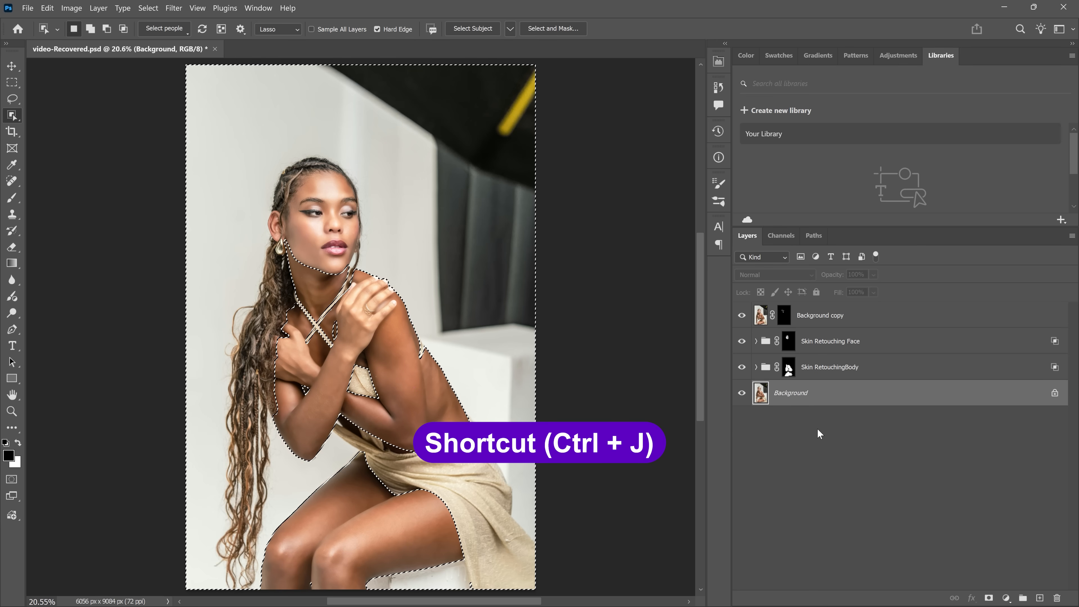
key("ctrl+j")
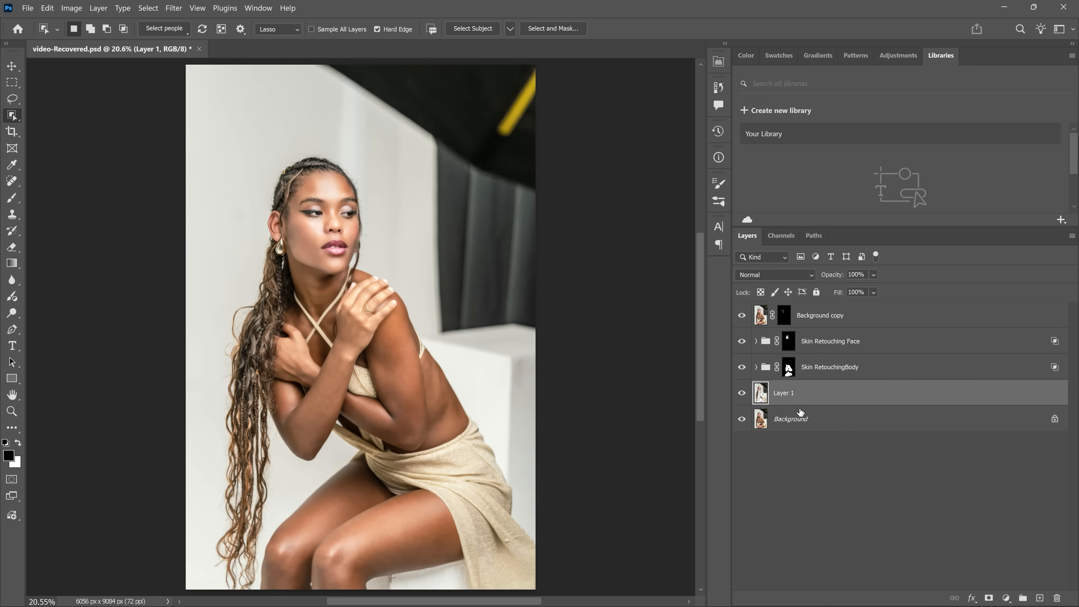
Step: Hide Layer 1 and feather the Skin RetouchingBody group's mask to soften its edges around the arms
left_click(742, 395)
key("z")
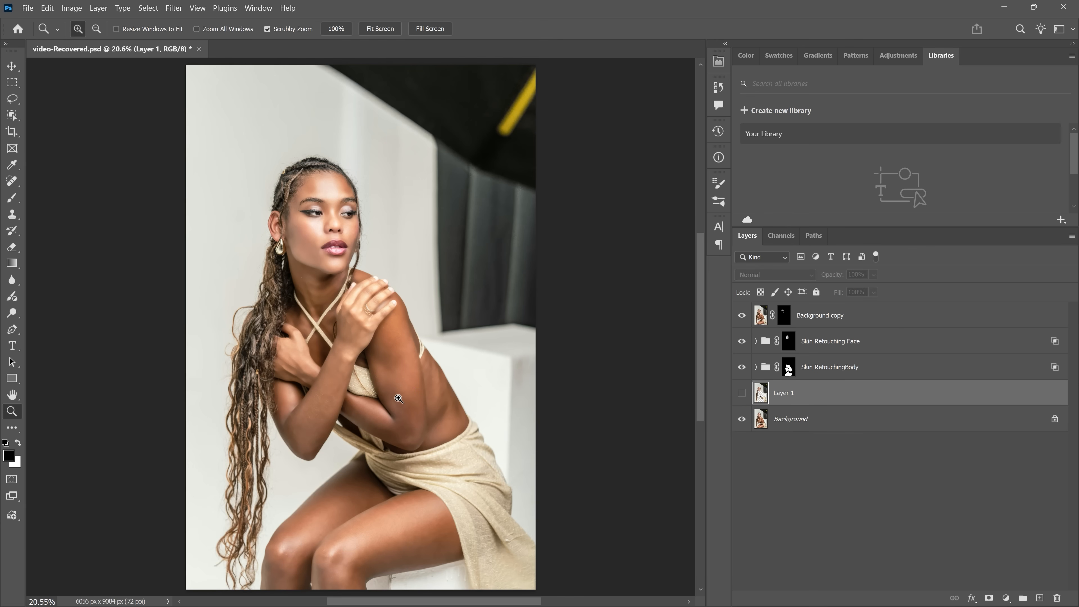
left_click_drag(383, 385, 396, 341)
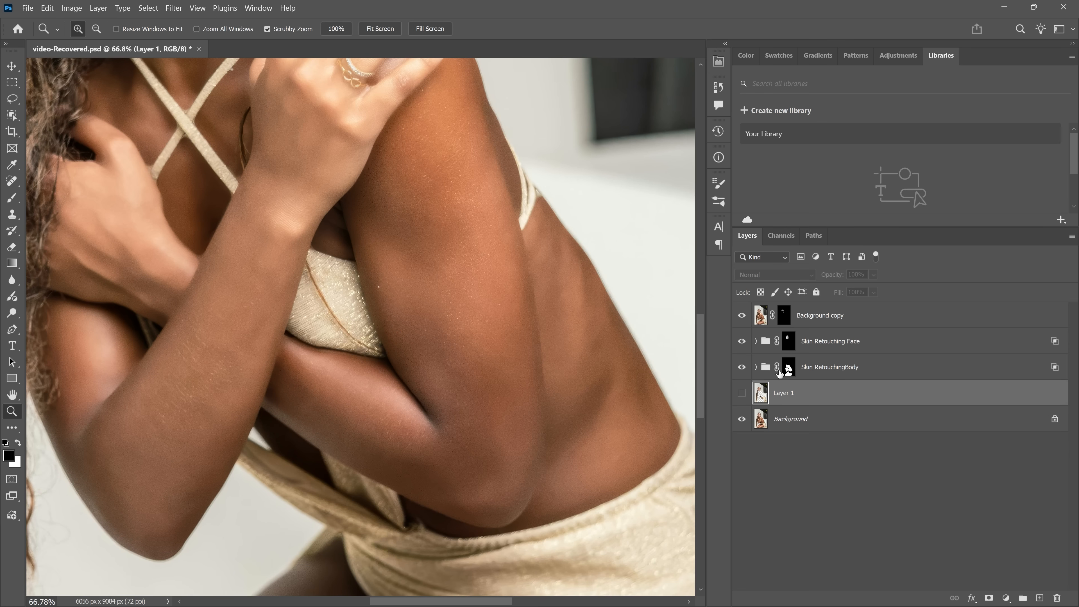
double_click(787, 368)
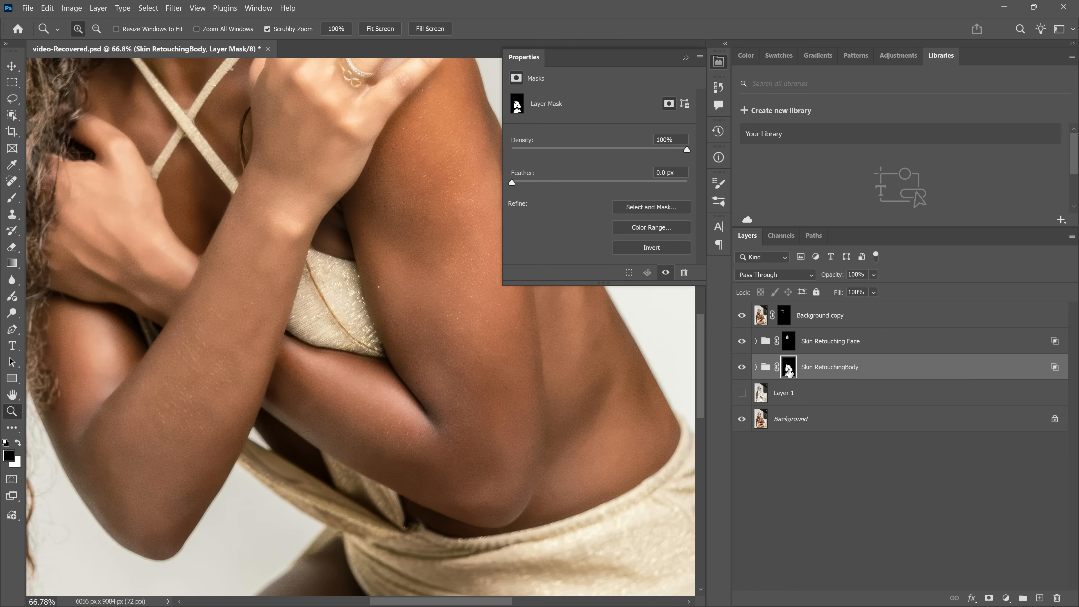
left_click(512, 182)
left_click_drag(530, 184, 610, 194)
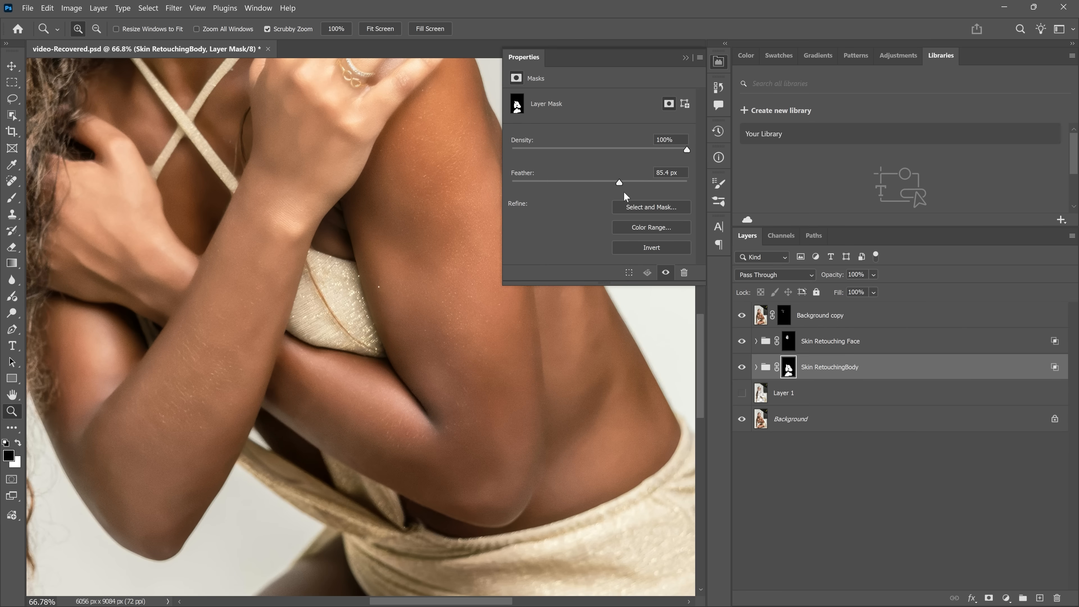
left_click(611, 180)
left_click(718, 61)
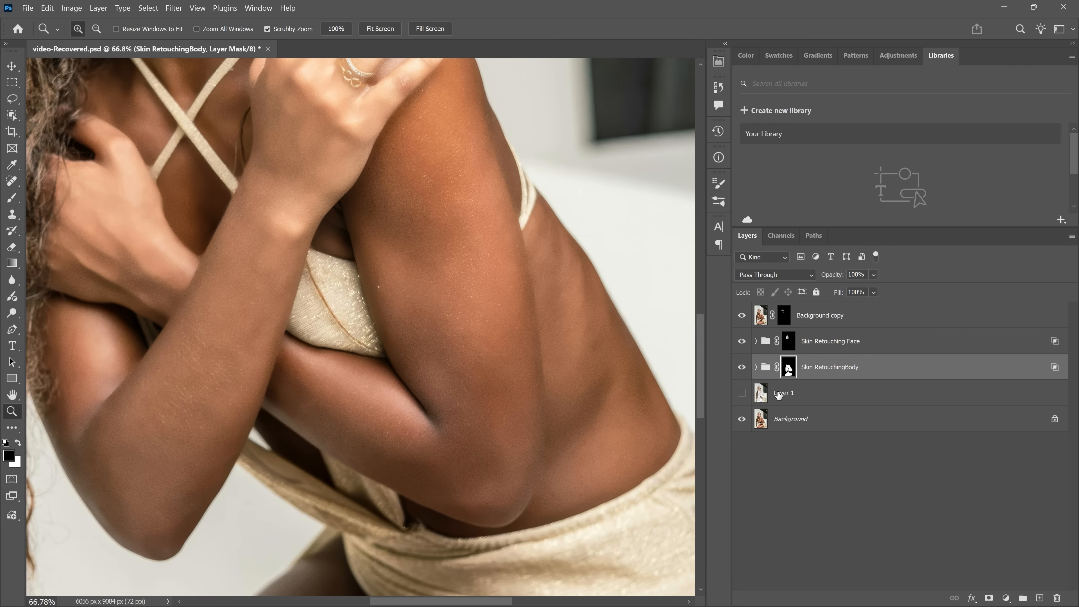
Step: Show Layer 1 and move it above the Skin RetouchingBody group, below the Skin Retouching Face group
left_click(741, 393)
left_click_drag(804, 393, 810, 363)
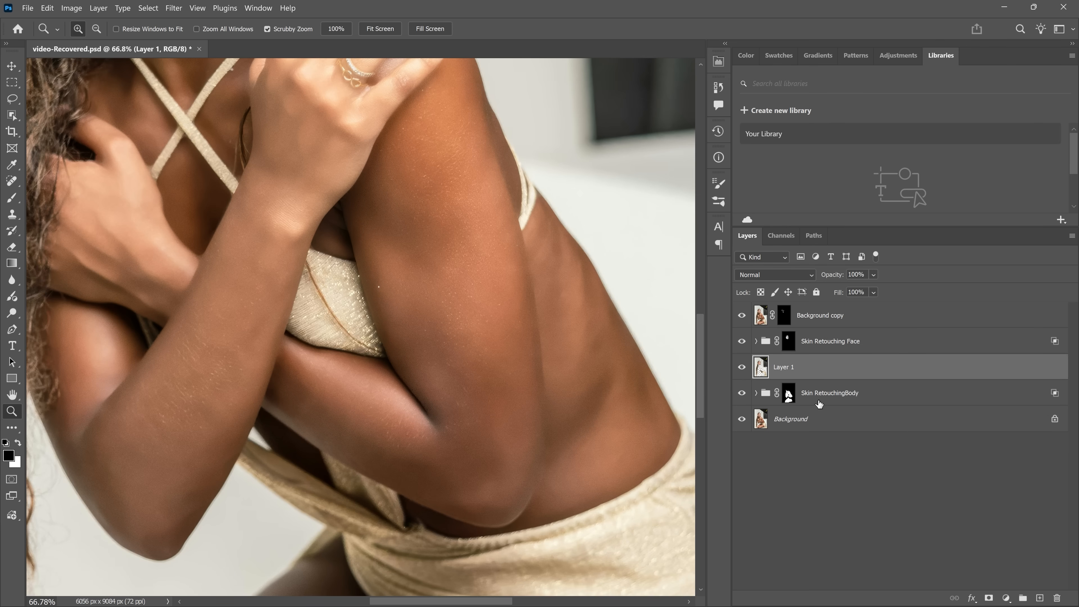
Step: Paint black on the Skin RetouchingBody mask with the Brush at 9% flow to restore detail on the ring, fingers and body edges
left_click(788, 394)
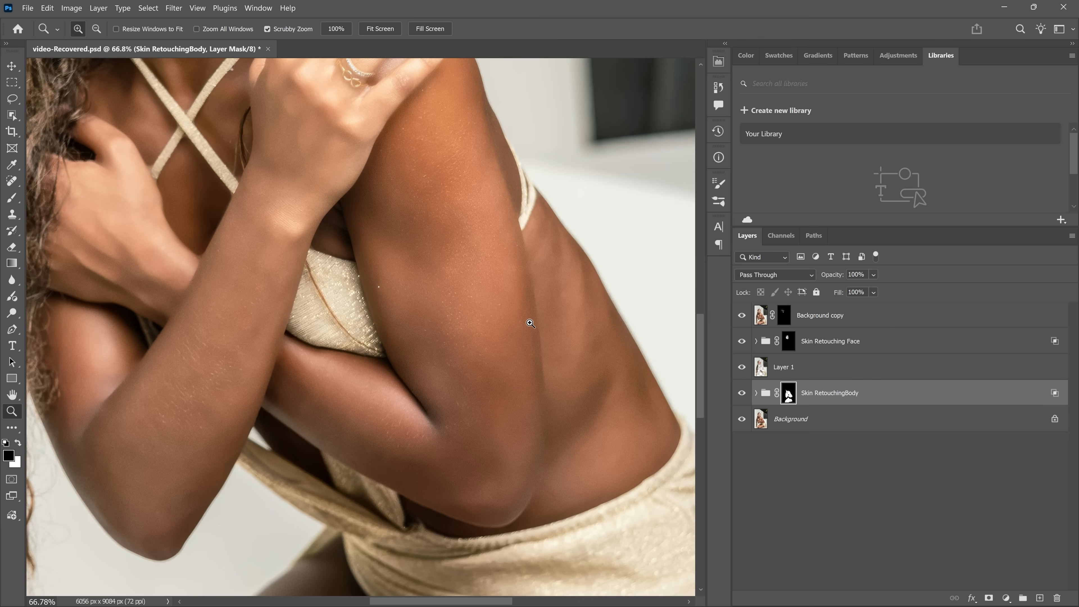
left_click(5, 200)
left_click(333, 30)
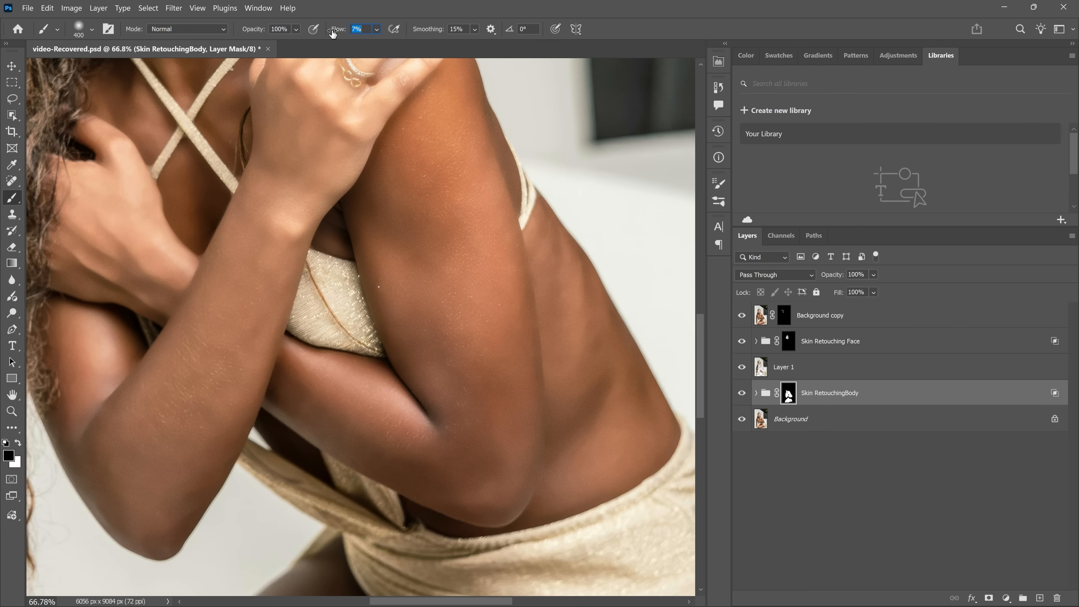
left_click_drag(394, 148, 424, 318)
scroll(405, 225, "up", 4)
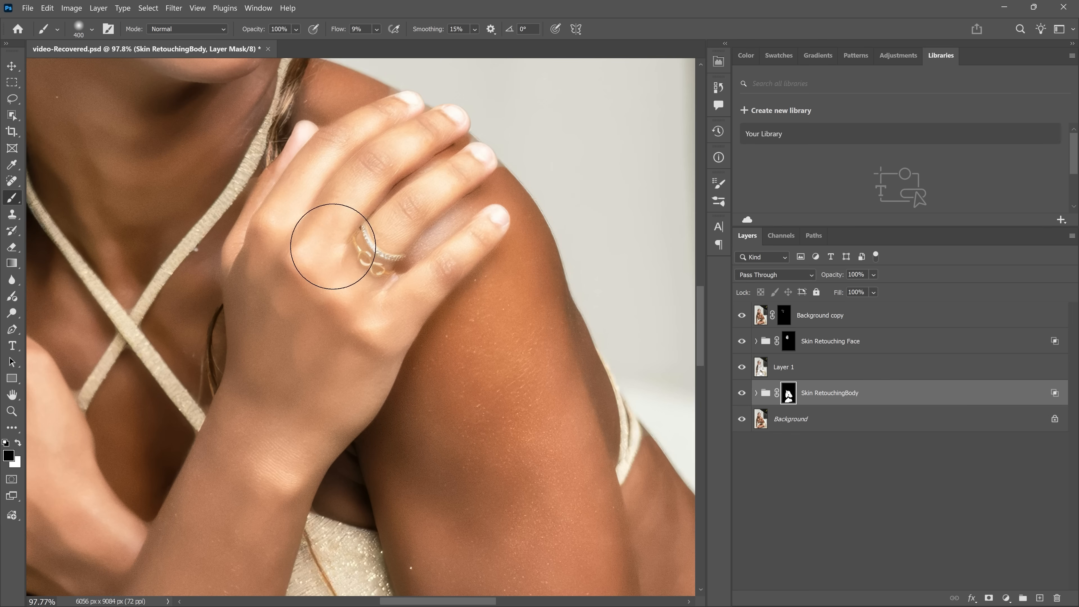
mouse_move(388, 162)
left_mouse_down()
mouse_move(283, 223)
mouse_move(398, 133)
mouse_move(417, 205)
mouse_move(366, 310)
mouse_move(487, 188)
mouse_move(260, 393)
mouse_move(301, 193)
mouse_move(433, 203)
left_mouse_up()
mouse_move(209, 454)
left_mouse_down()
mouse_move(421, 190)
mouse_move(464, 343)
left_mouse_up()
mouse_move(241, 240)
left_mouse_down()
mouse_move(199, 242)
mouse_move(324, 389)
mouse_move(352, 353)
mouse_move(381, 384)
left_mouse_up()
left_click_drag(460, 299, 84, 166)
left_click_drag(380, 383, 330, 208)
left_click_drag(492, 229, 518, 372)
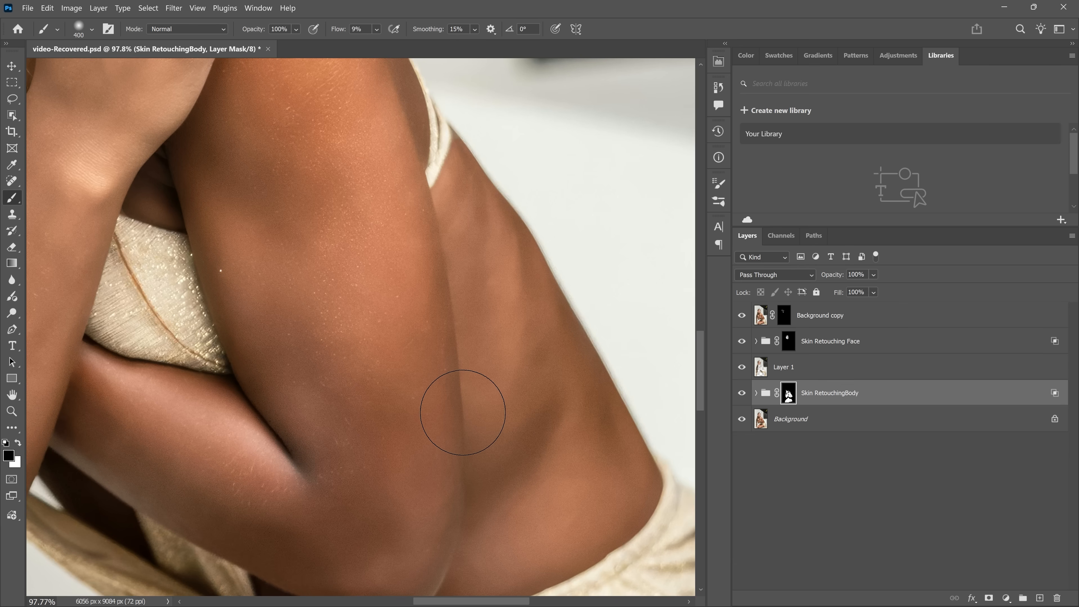
left_click_drag(440, 280, 523, 391)
scroll(511, 217, "down", 3)
left_click_drag(261, 567, 336, 305)
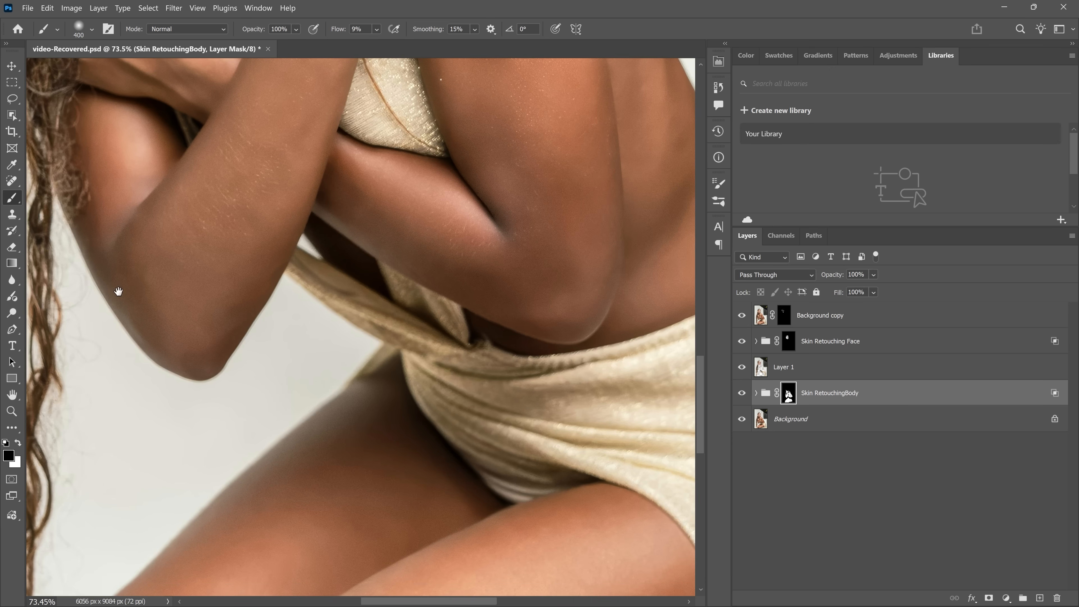
left_click_drag(340, 383, 349, 142)
scroll(205, 462, "down", 10)
scroll(401, 185, "up", 12)
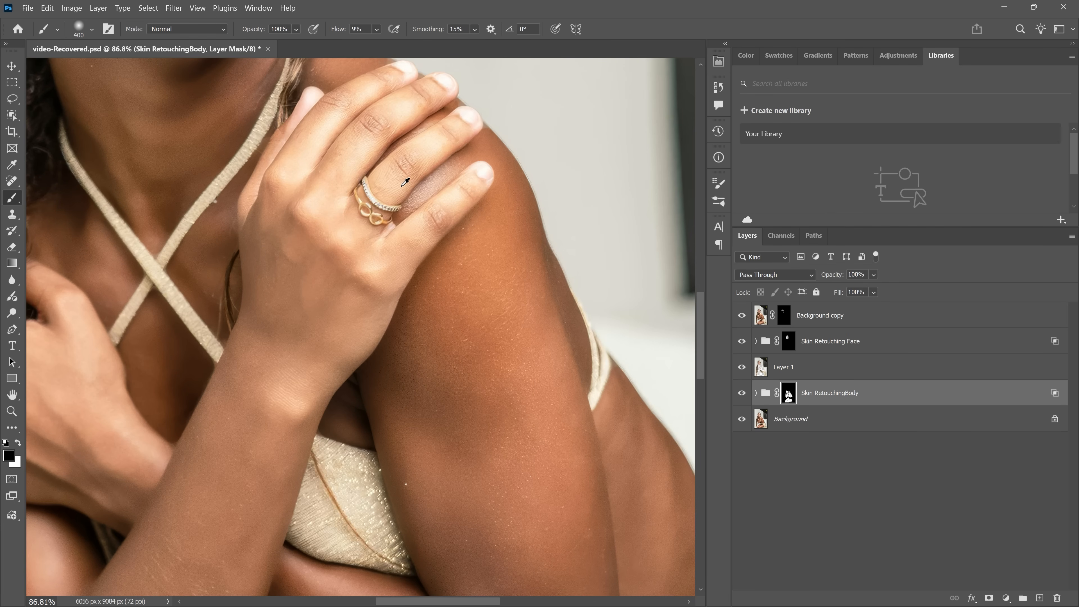
scroll(405, 181, "down", 9)
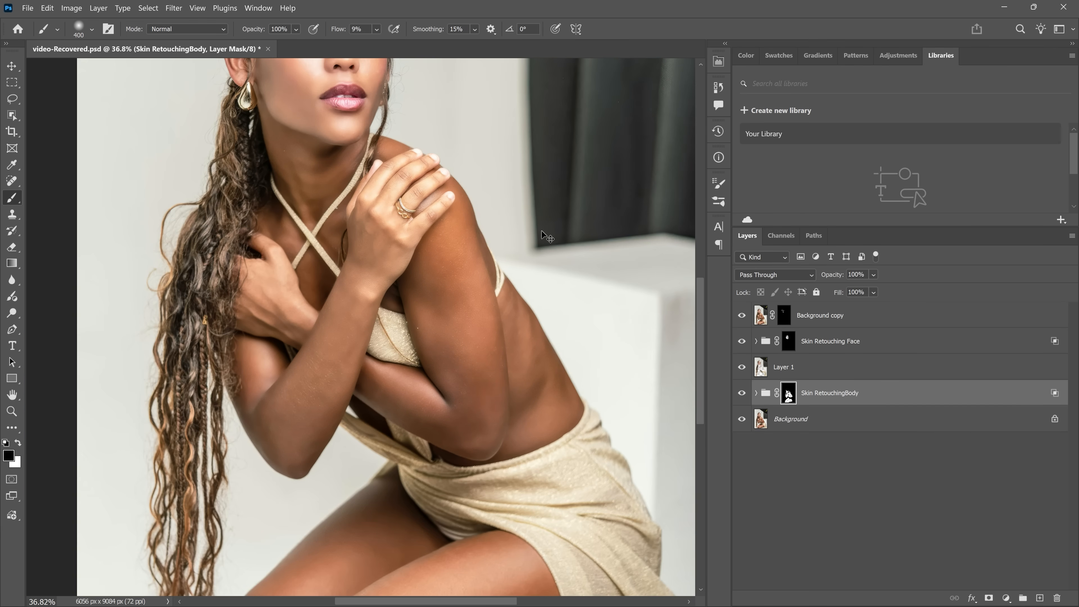
Step: Compare the body skin before and after retouching by toggling the visibility of the Skin RetouchingBody group and Layer 1
key("ctrl+0")
key("v")
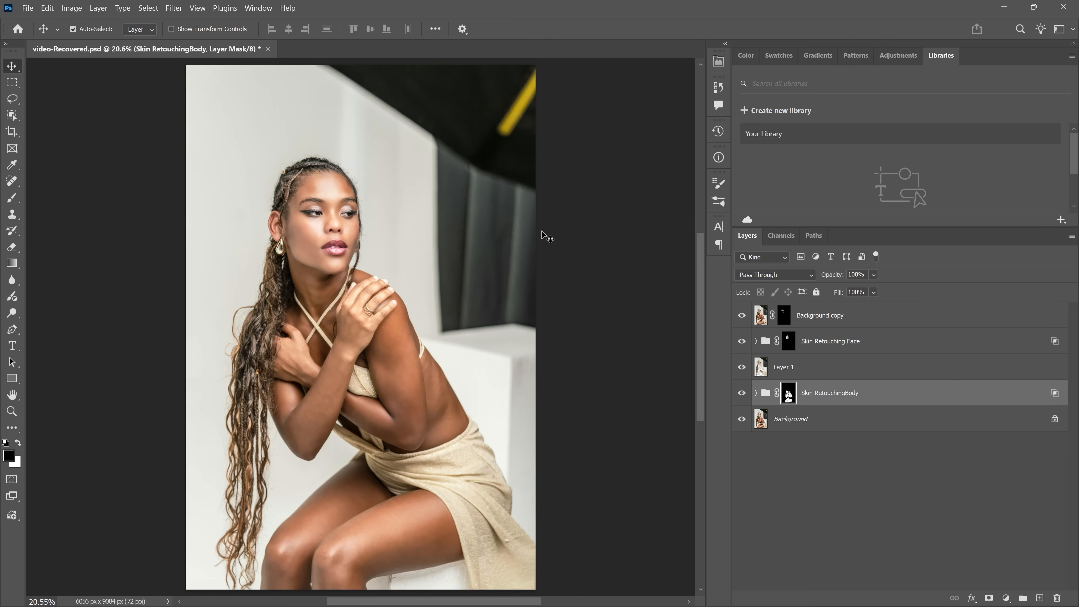
left_click(742, 395)
scroll(455, 410, "up", 10)
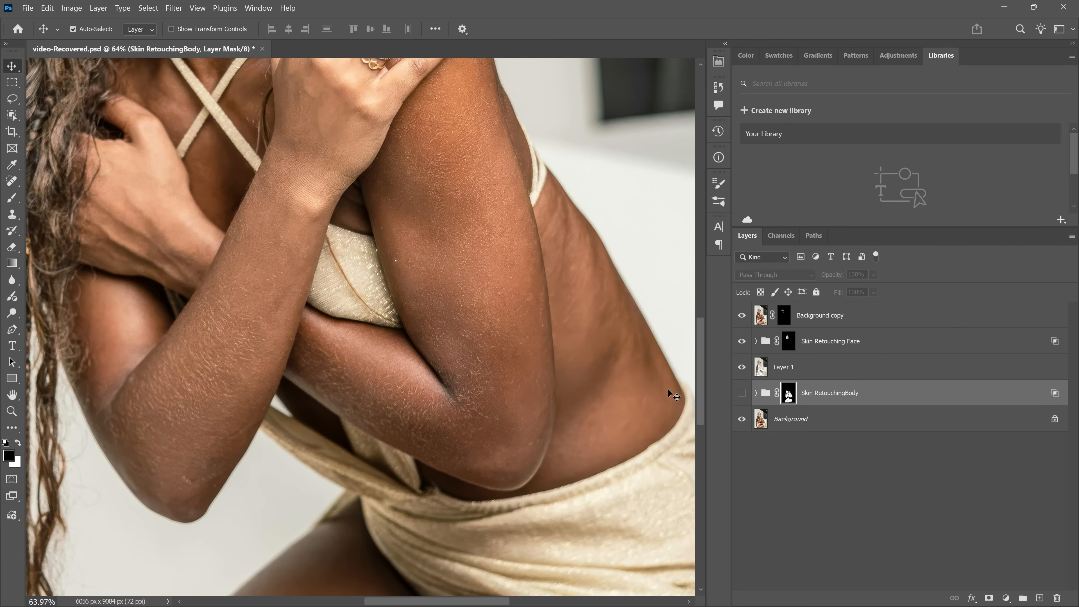
left_click(741, 391)
left_click(742, 392)
left_click(742, 394)
left_click(742, 367)
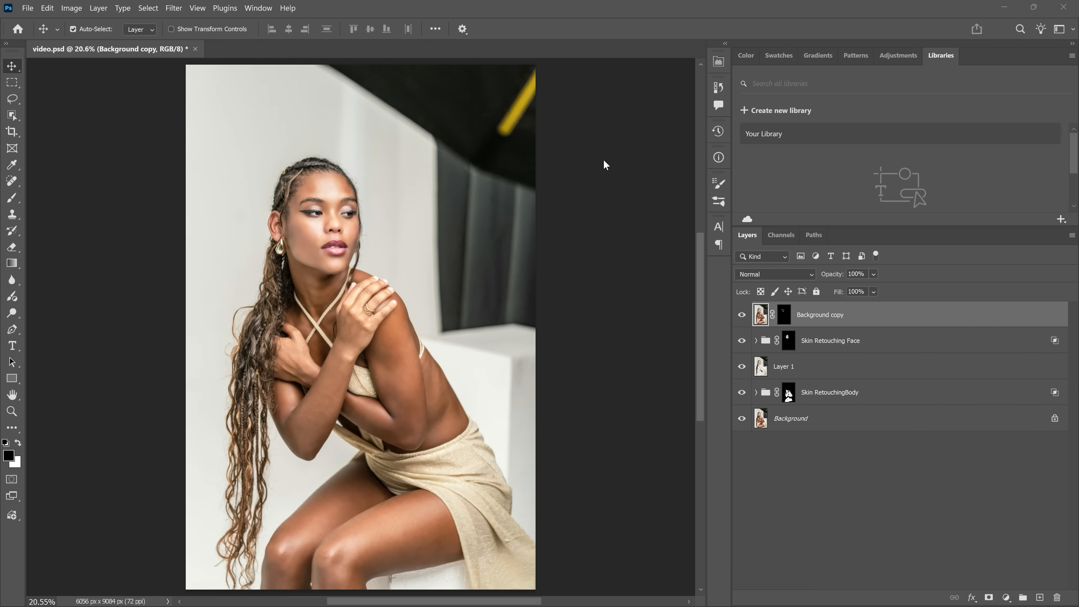
Step: Add a Gradient Map adjustment layer above the Background copy layer
left_click(599, 166)
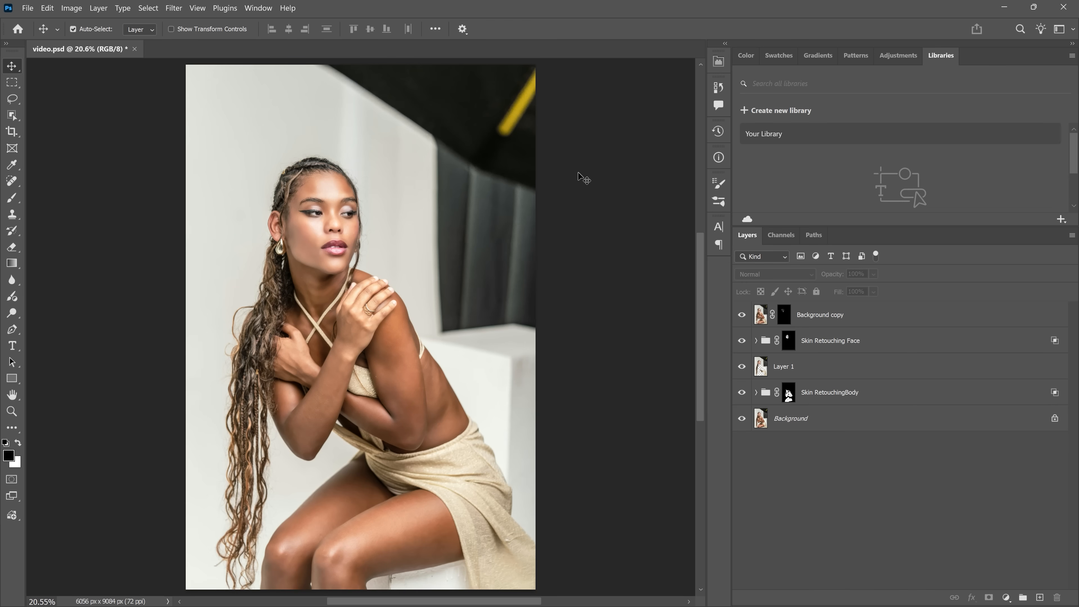
left_click(865, 318)
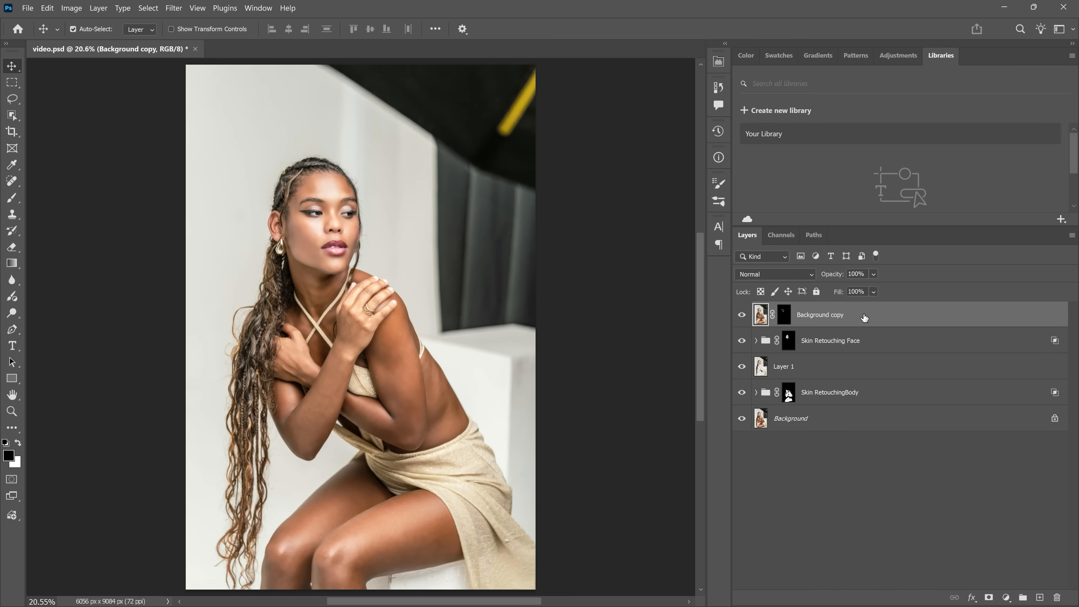
left_click(1007, 596)
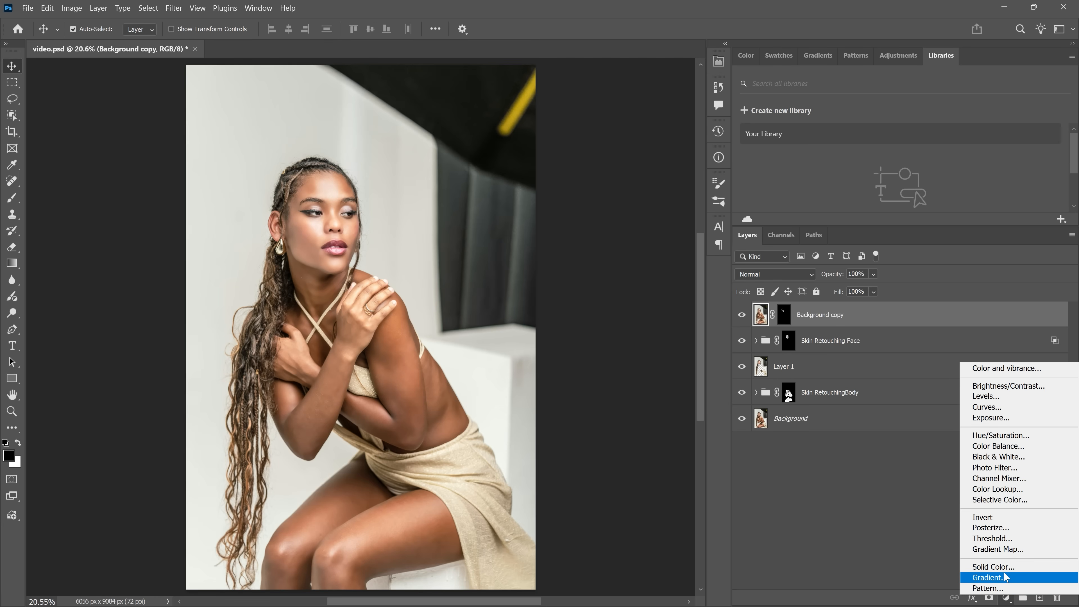
left_click(1013, 551)
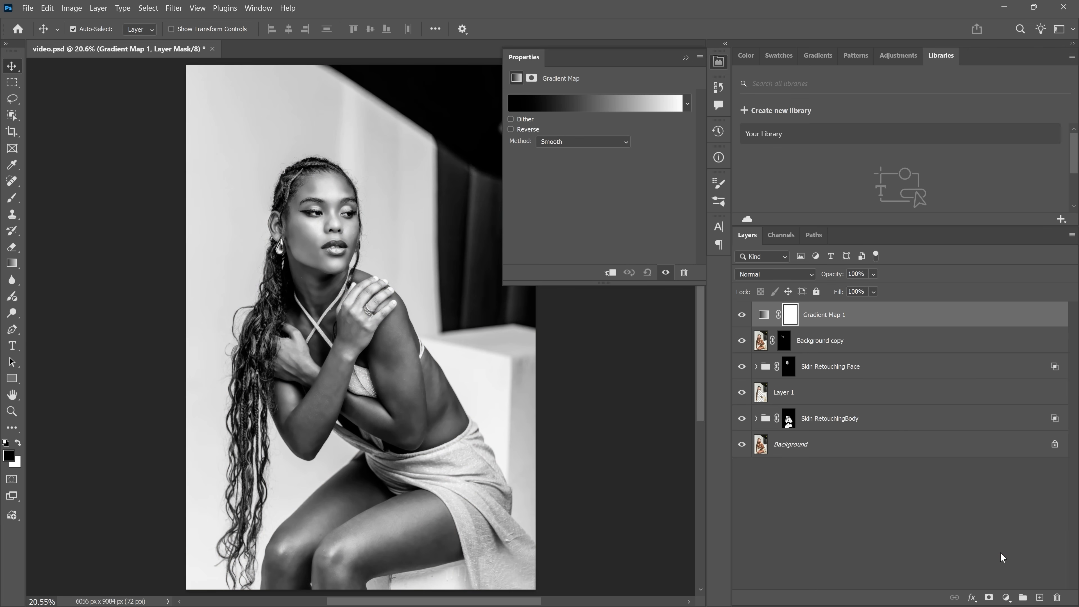
Step: Hide the Gradient Map 1 layer and set its gradient's black stop to #623e28, sampled from the shadowed skin on the upper arm
left_click(765, 317)
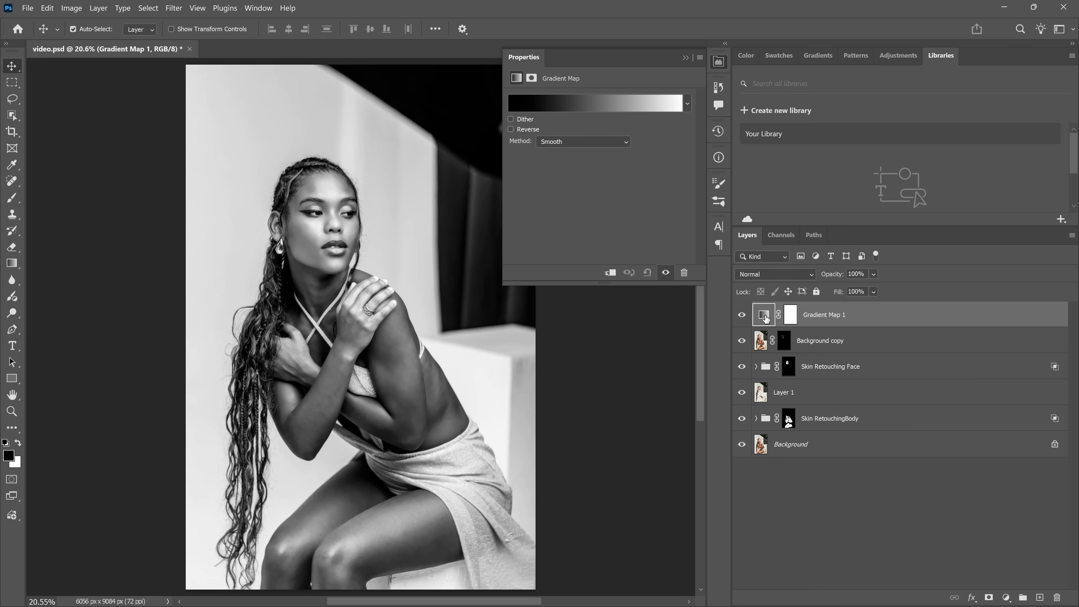
left_click(741, 315)
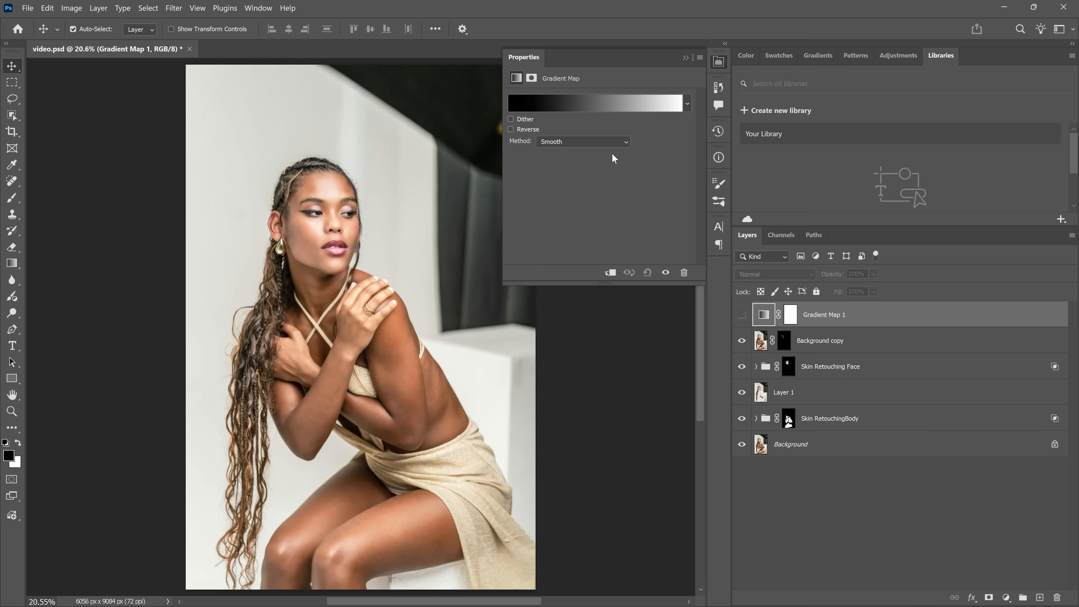
left_click(536, 103)
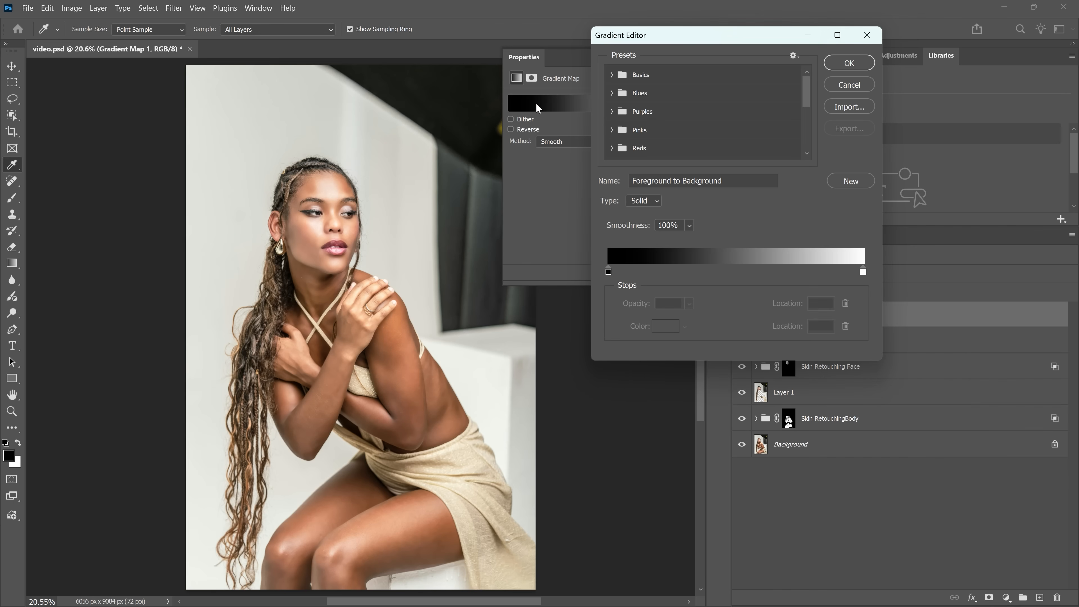
left_click(608, 273)
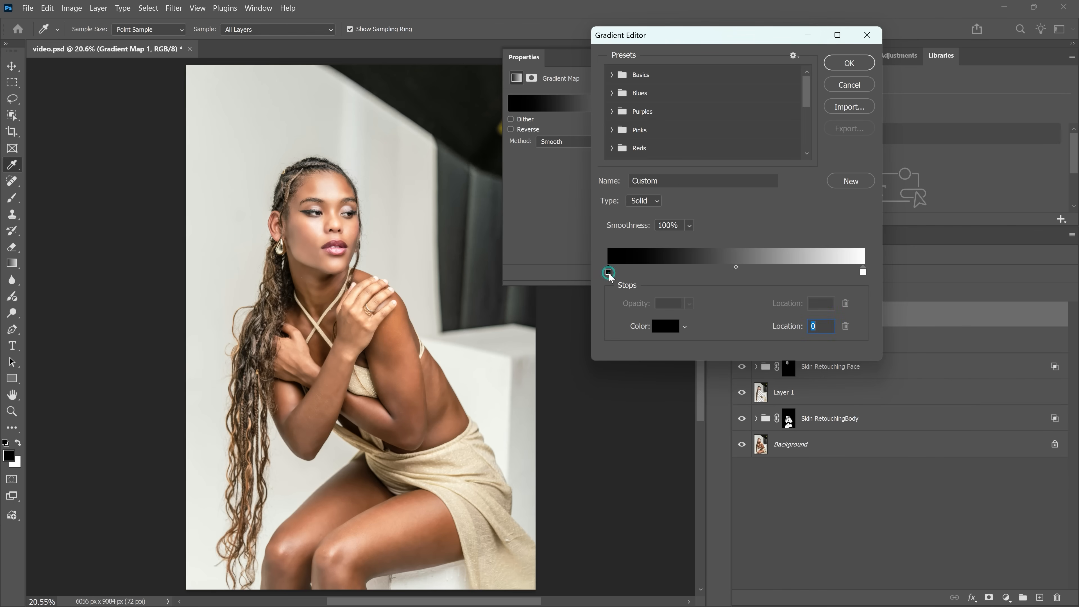
left_click(665, 327)
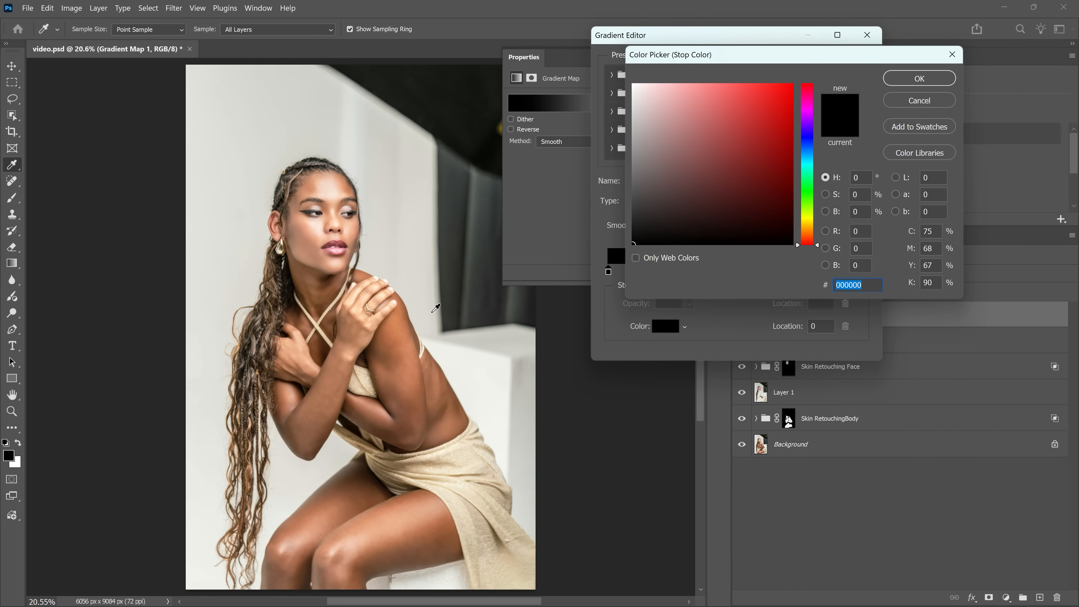
left_click(378, 351)
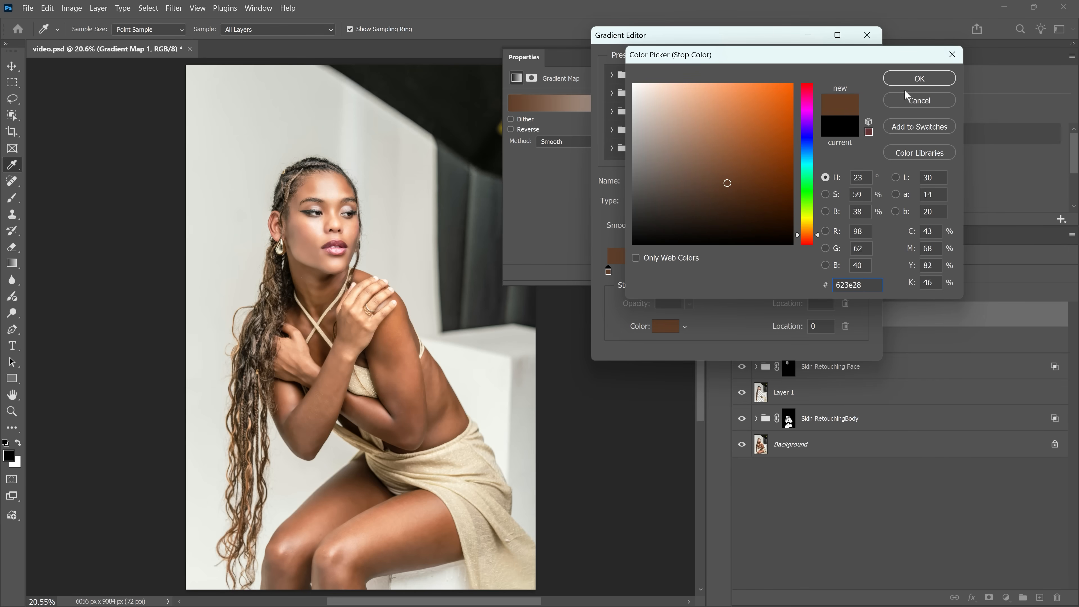
left_click(909, 79)
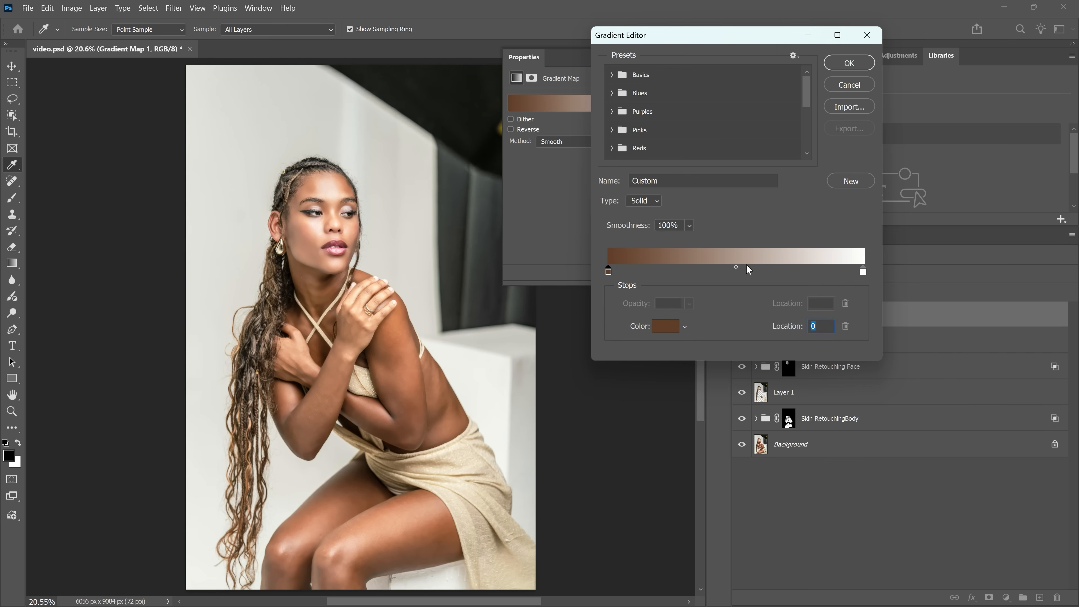
Step: Add a middle color stop at location 50 with the midtone skin color #c27348 sampled from the upper arm
left_click(735, 273)
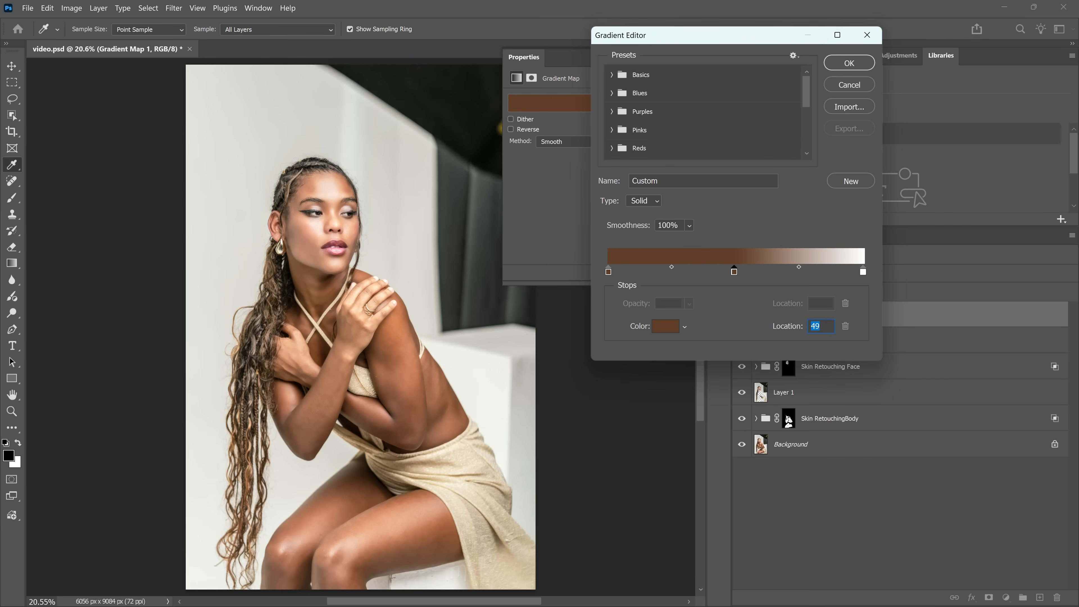
type("50")
left_click(667, 328)
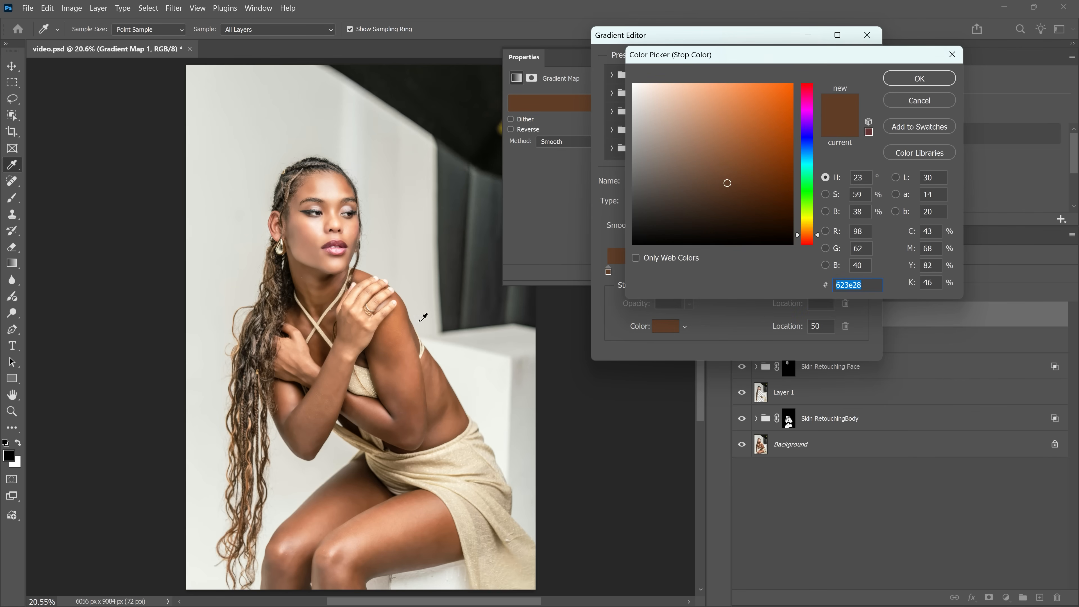
left_click(391, 329)
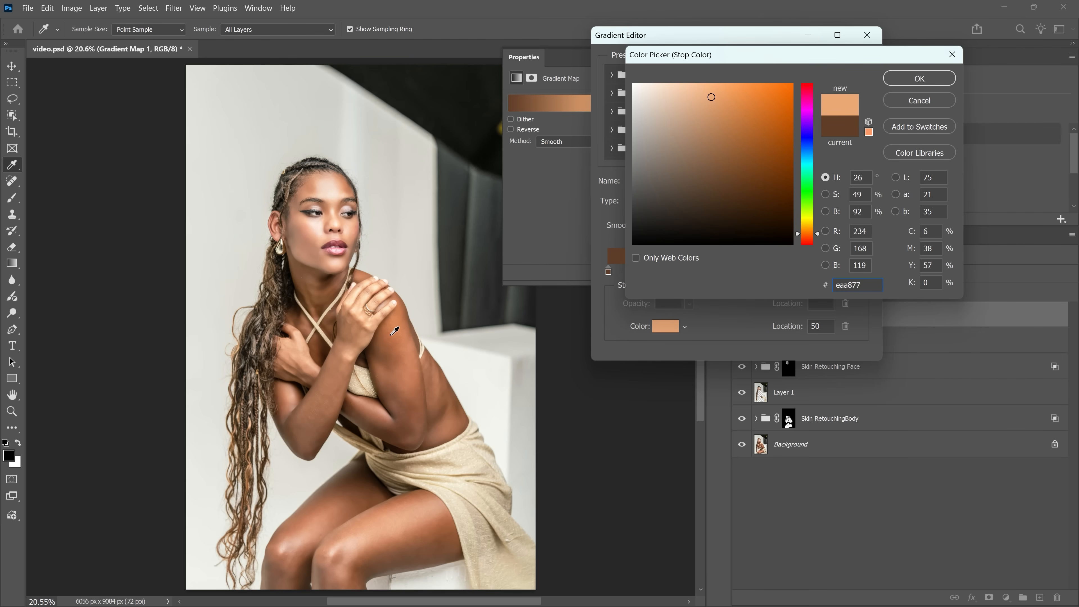
left_click_drag(392, 340, 393, 339)
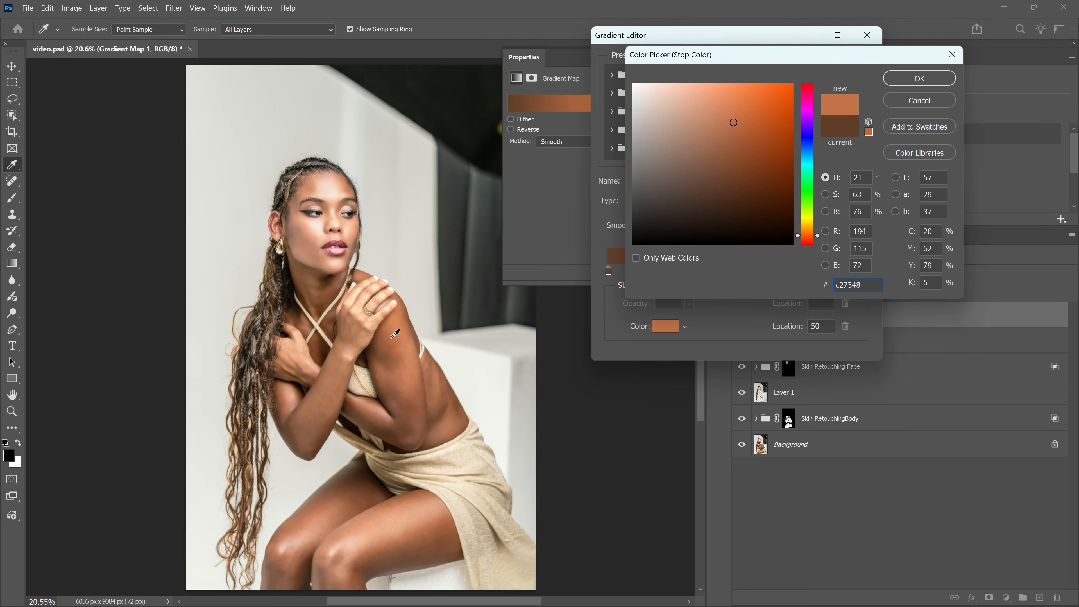
left_click(922, 78)
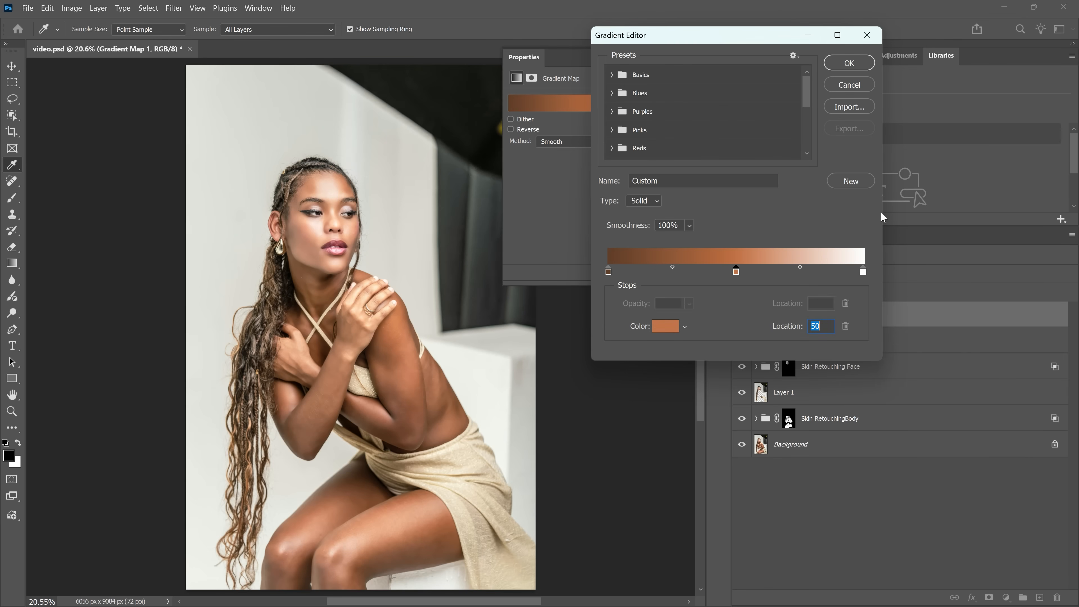
Step: Set the gradient's white end stop to the lighter skin tone #de8658 sampled from the upper arm and accept the gradient
double_click(863, 272)
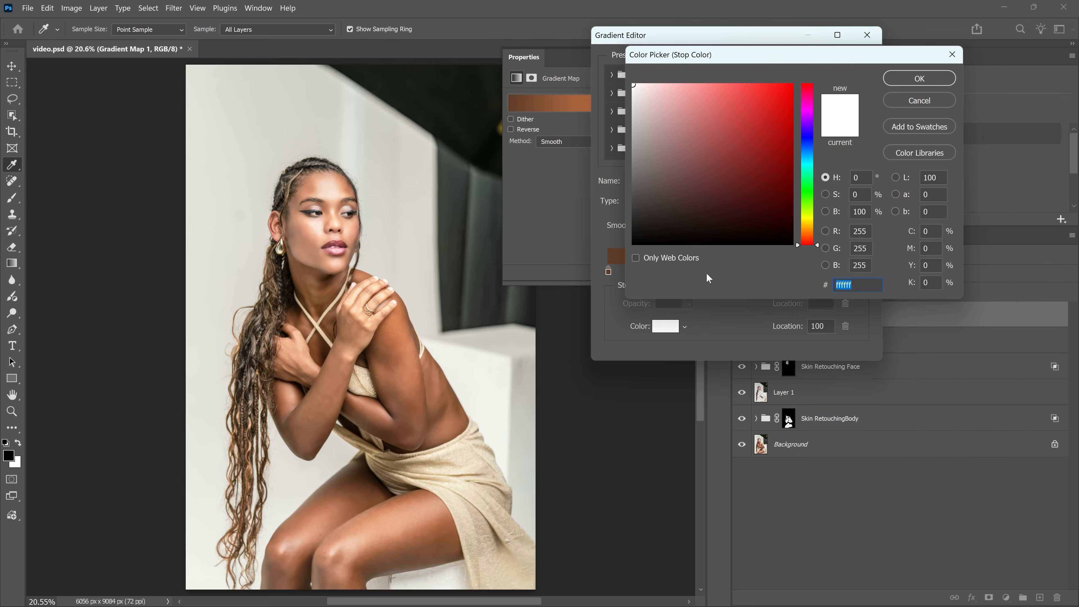
left_click(405, 322)
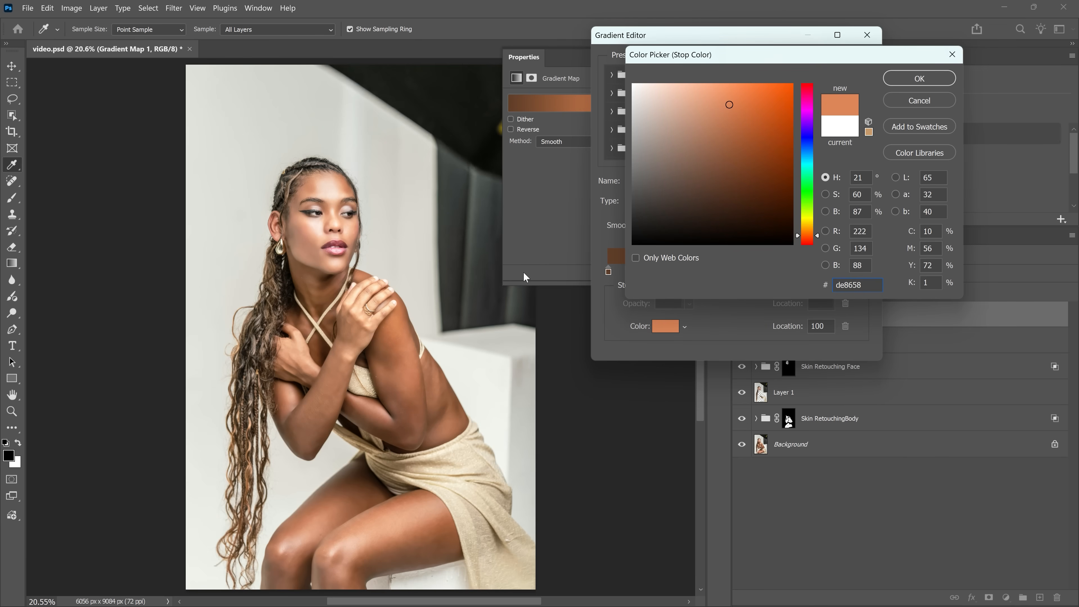
left_click(913, 78)
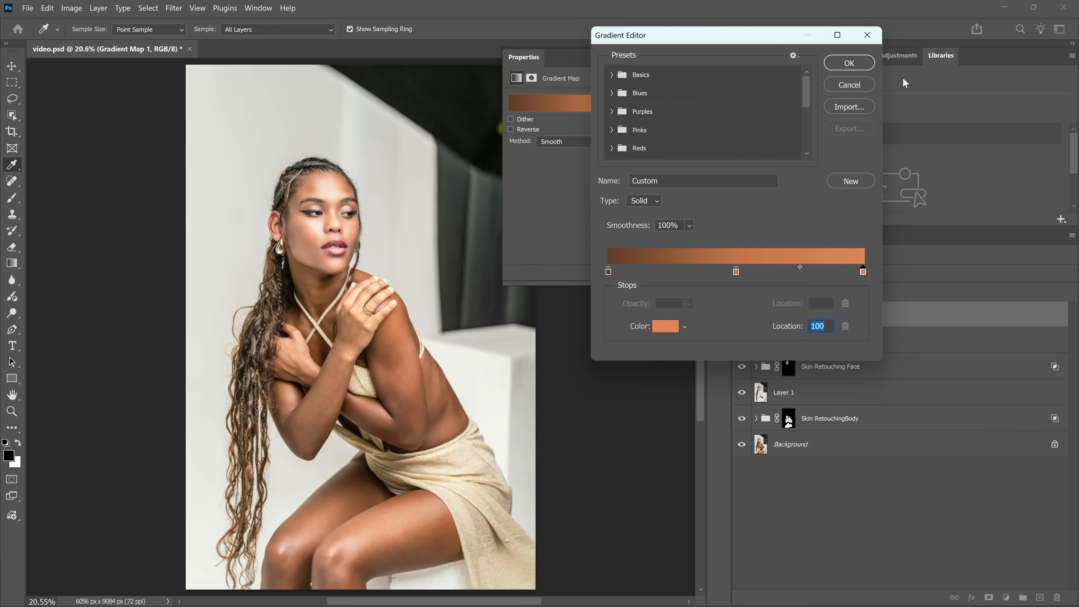
left_click(837, 56)
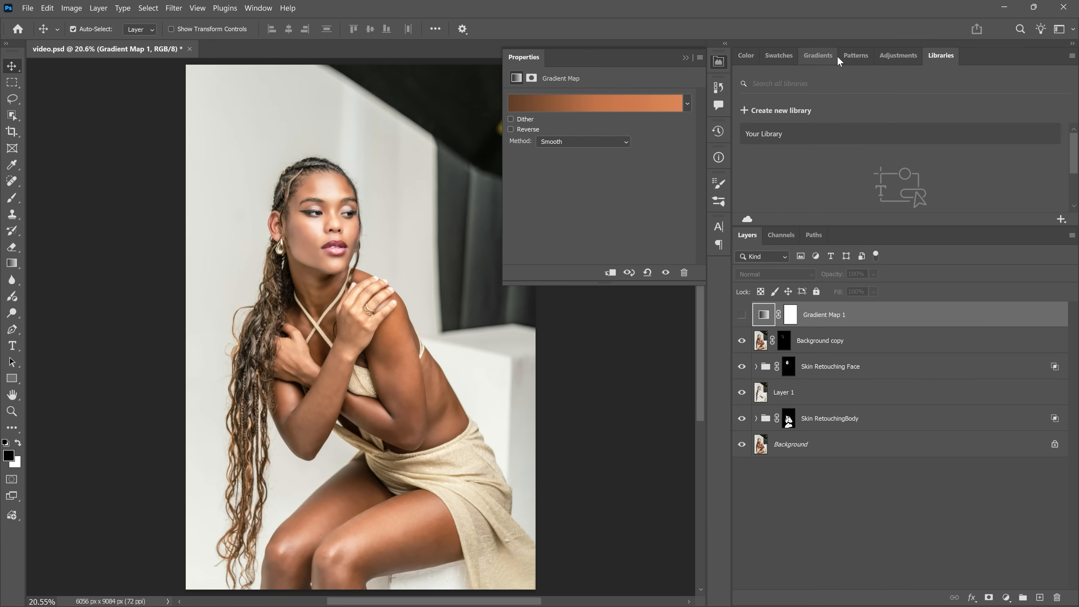
Step: Show the Gradient Map 1 layer and set its blend mode to Color
left_click(743, 315)
left_click(764, 274)
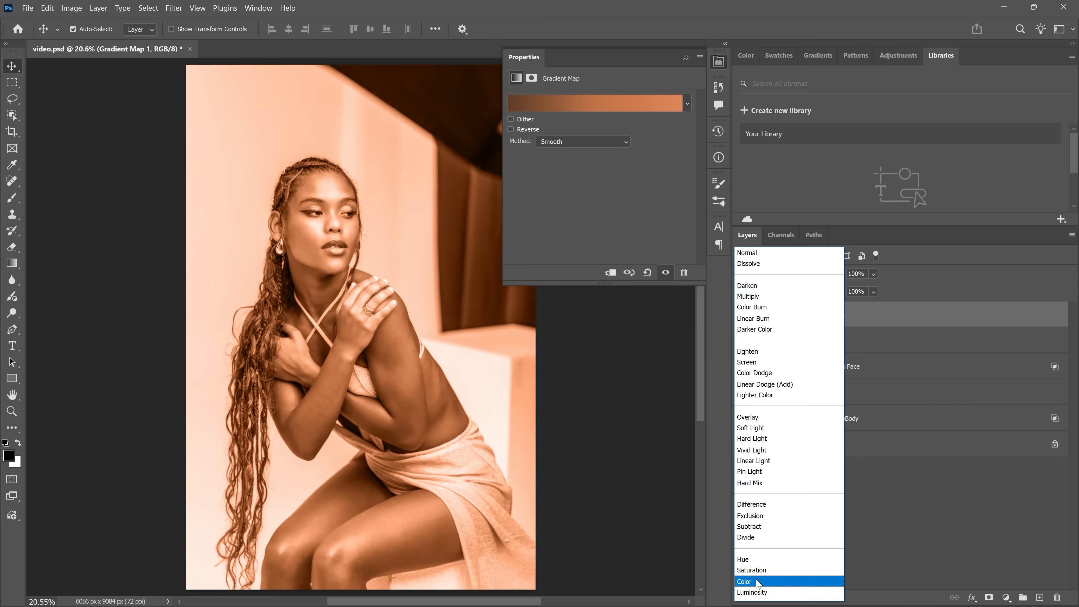
left_click(757, 582)
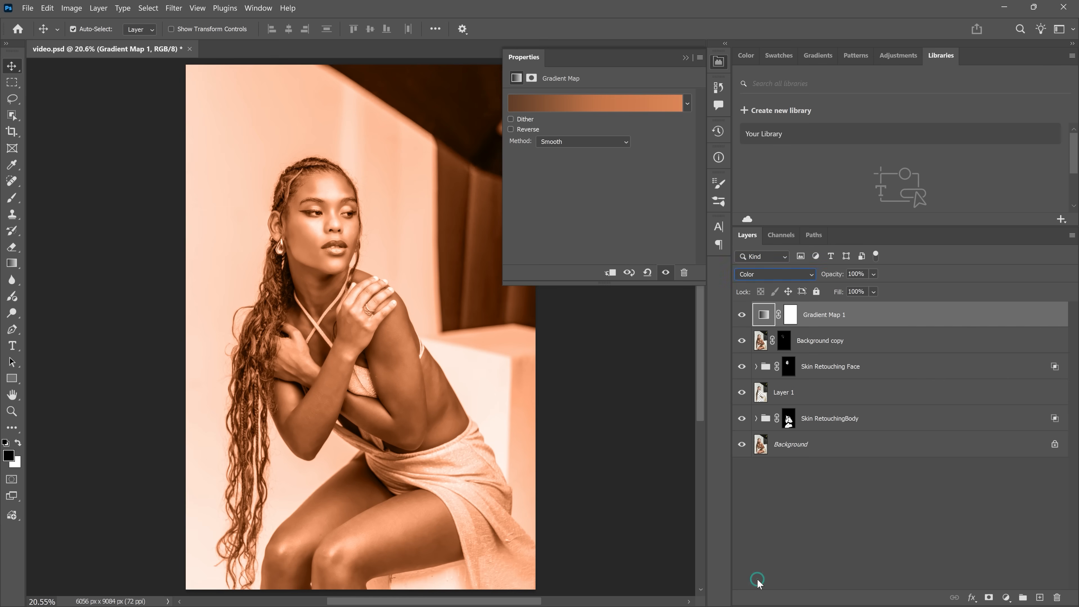
Step: Collapse the gradient map's properties and invert the Gradient Map 1 layer mask to black
left_click(719, 62)
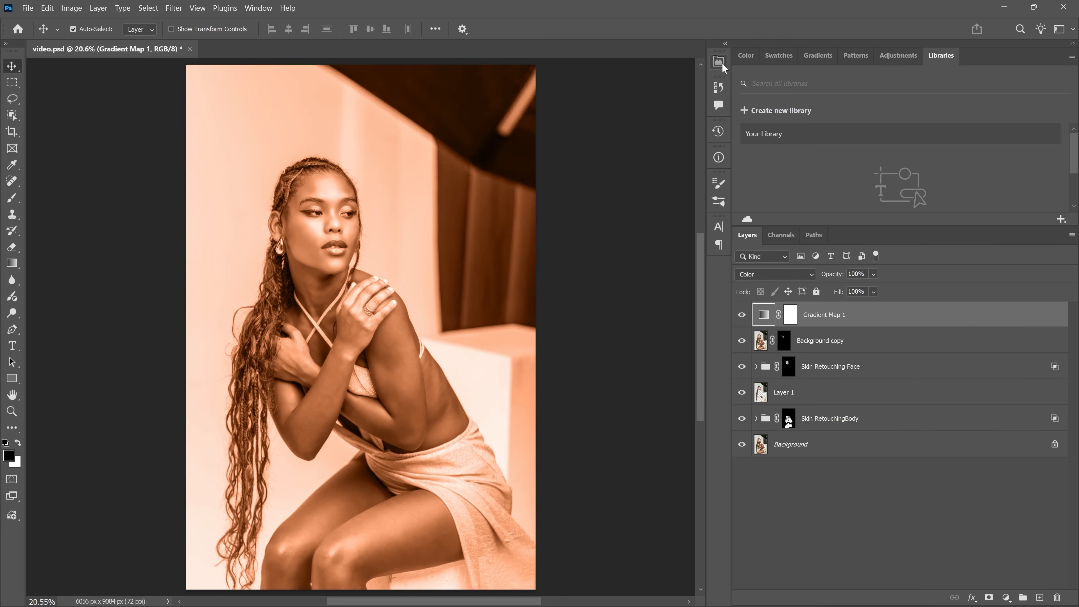
left_click(796, 315)
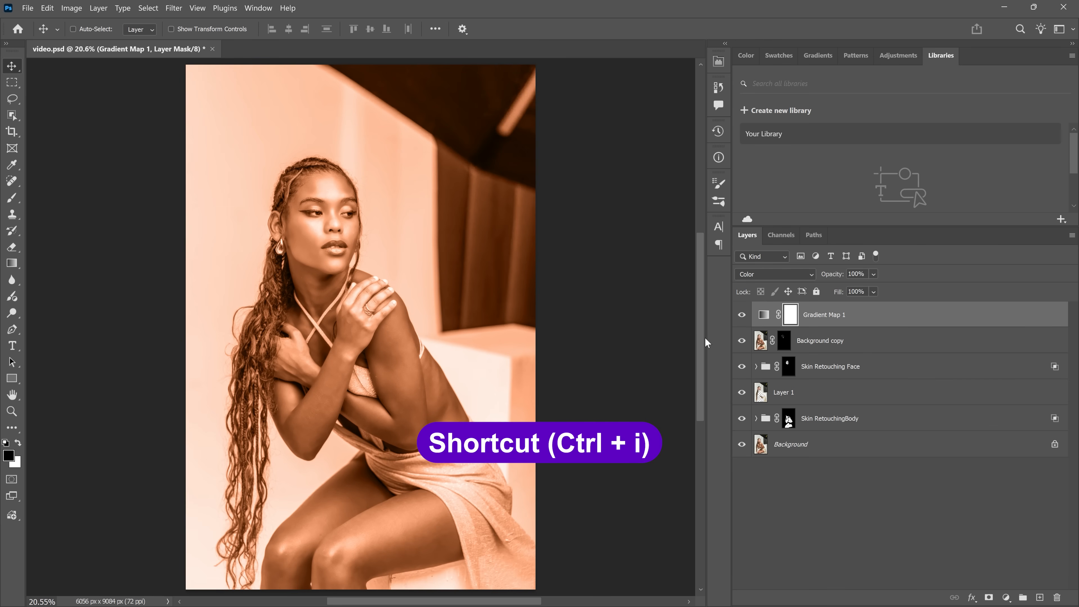
key("ctrl+i")
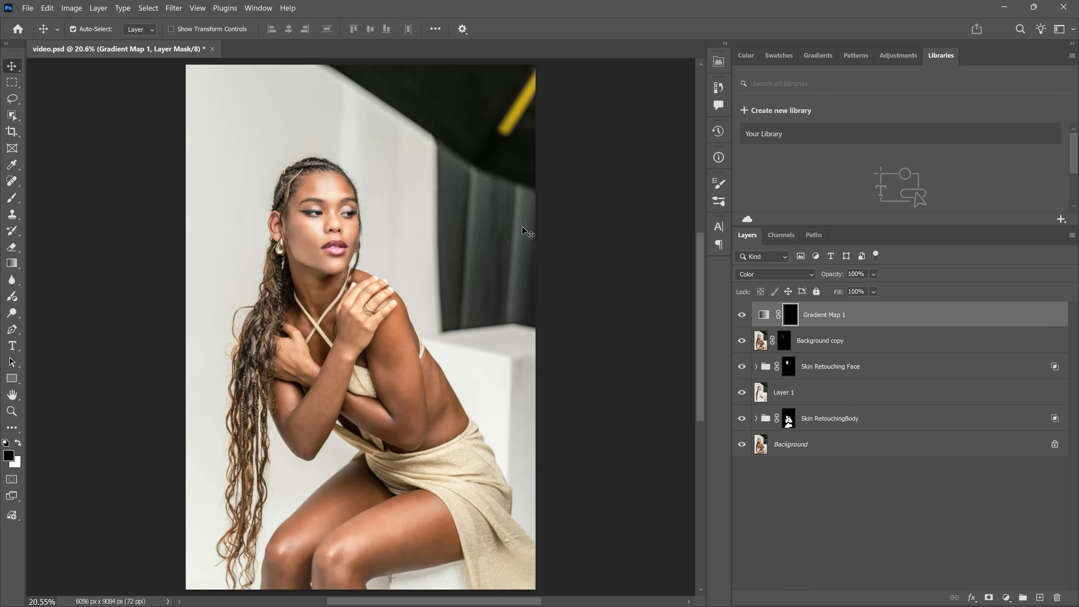
Step: Select the model's facial skin and nose on the Background layer using the Object Selection tool's people selection
left_click(824, 453)
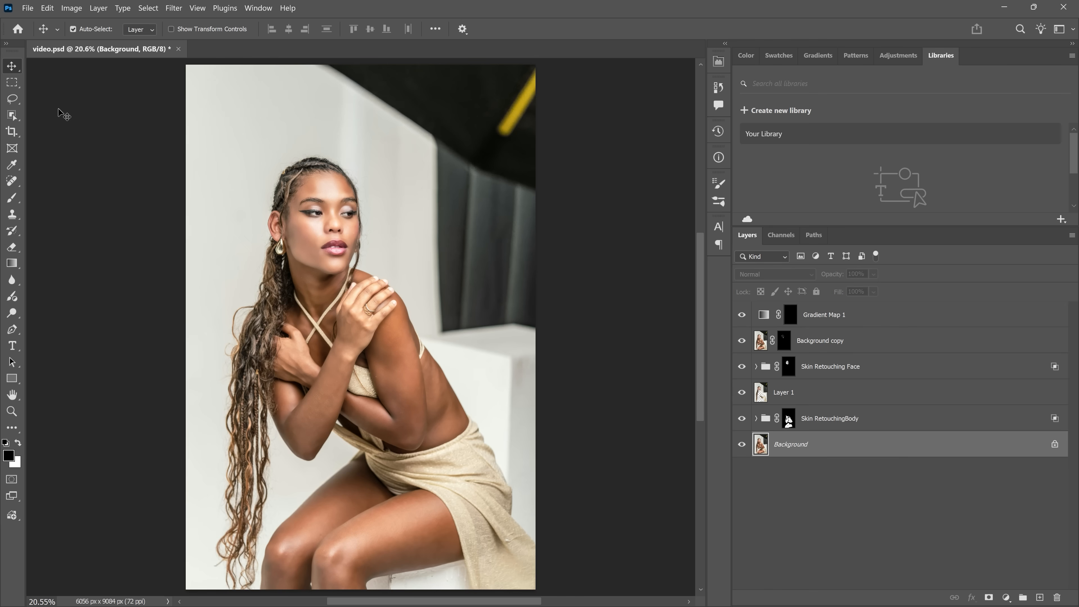
left_click(10, 119)
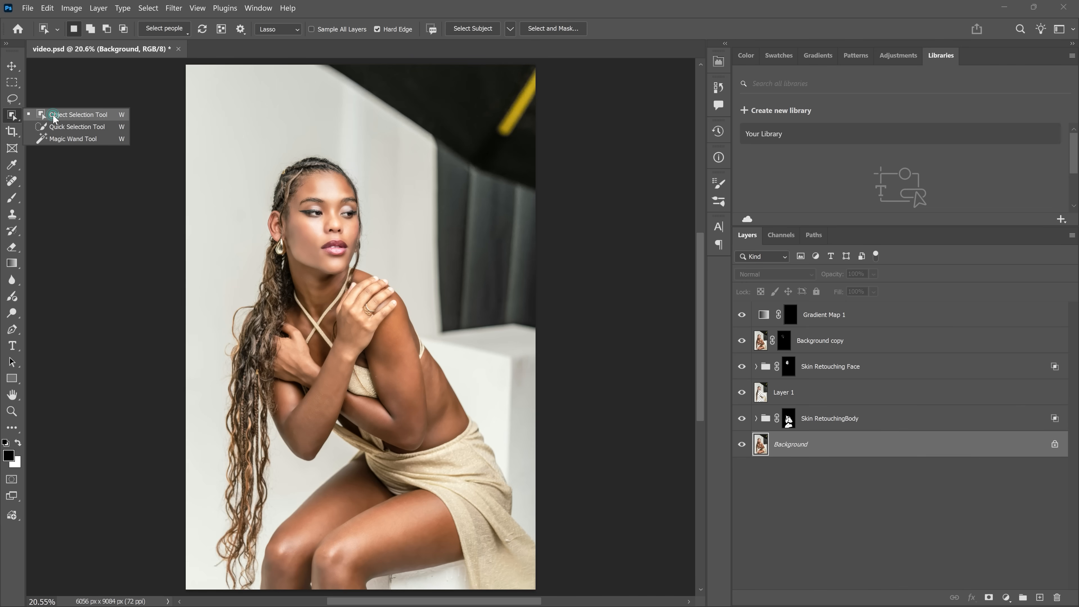
left_click(52, 114)
left_click(152, 29)
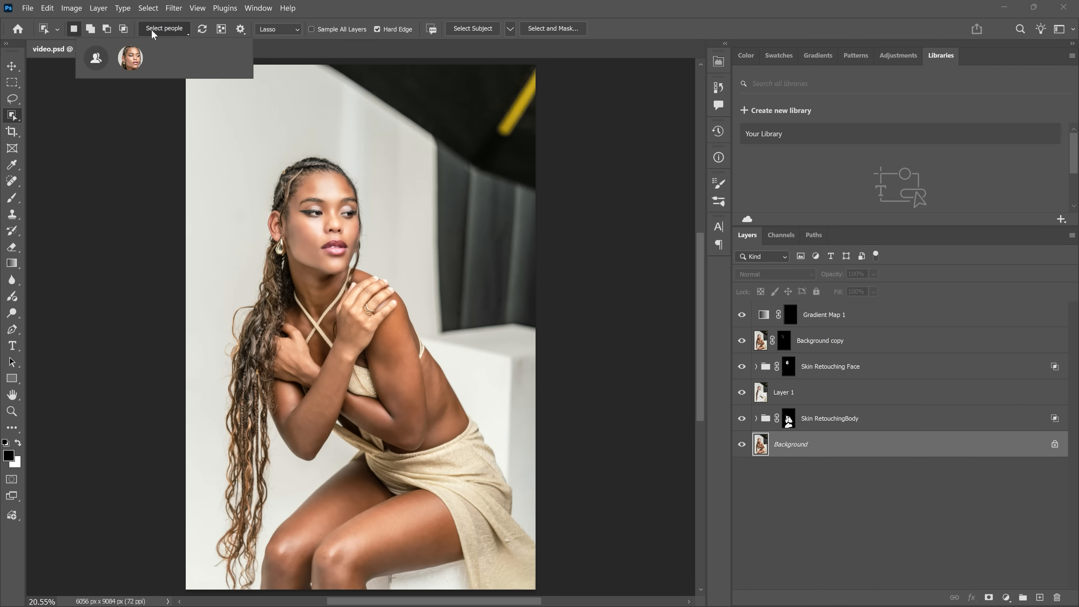
left_click(99, 54)
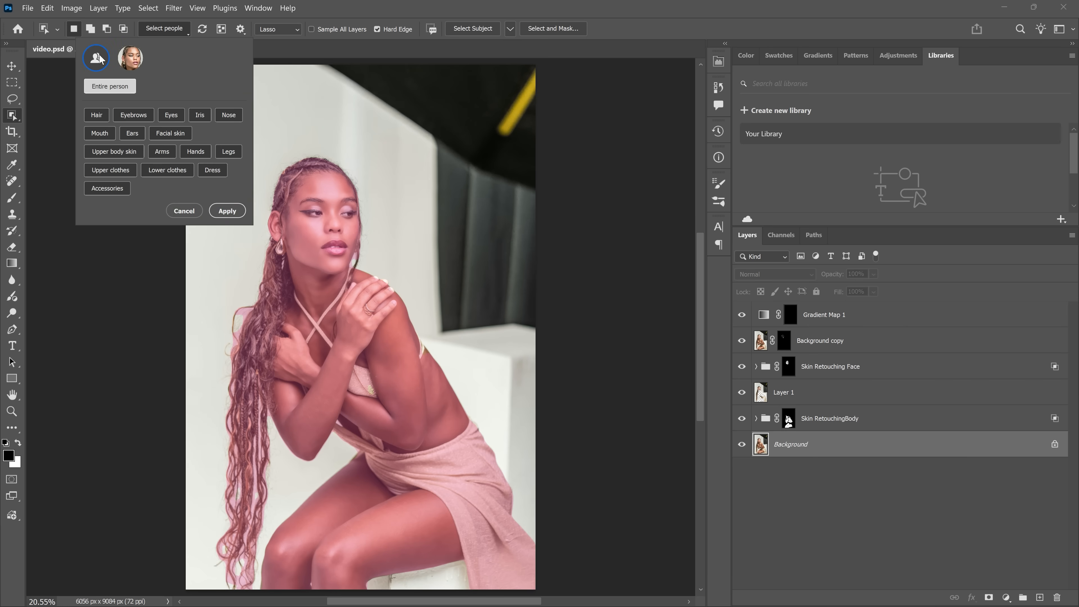
left_click(162, 132)
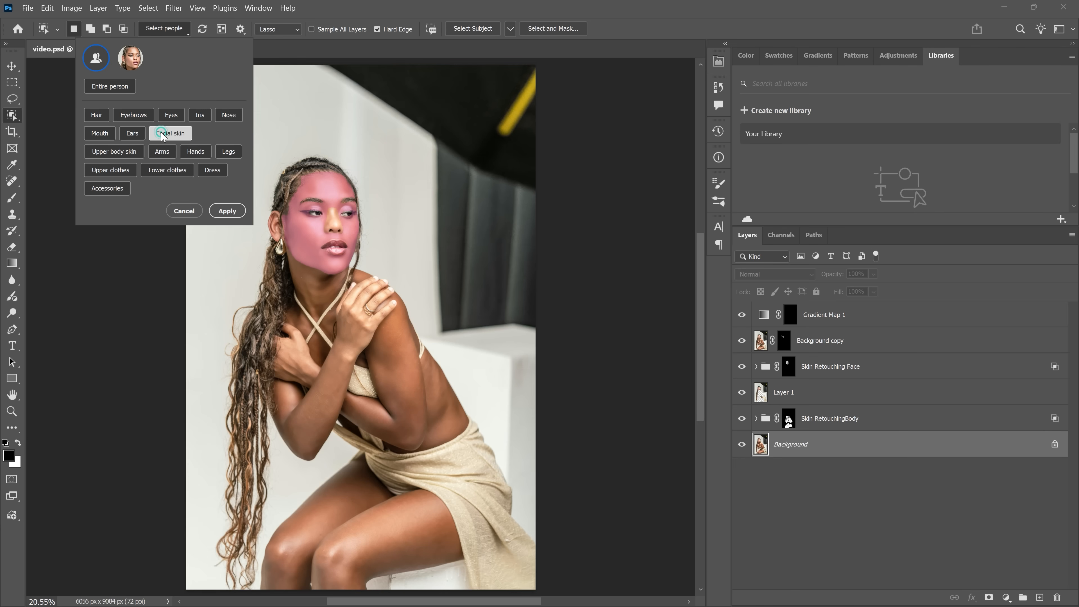
left_click(225, 116)
left_click(225, 210)
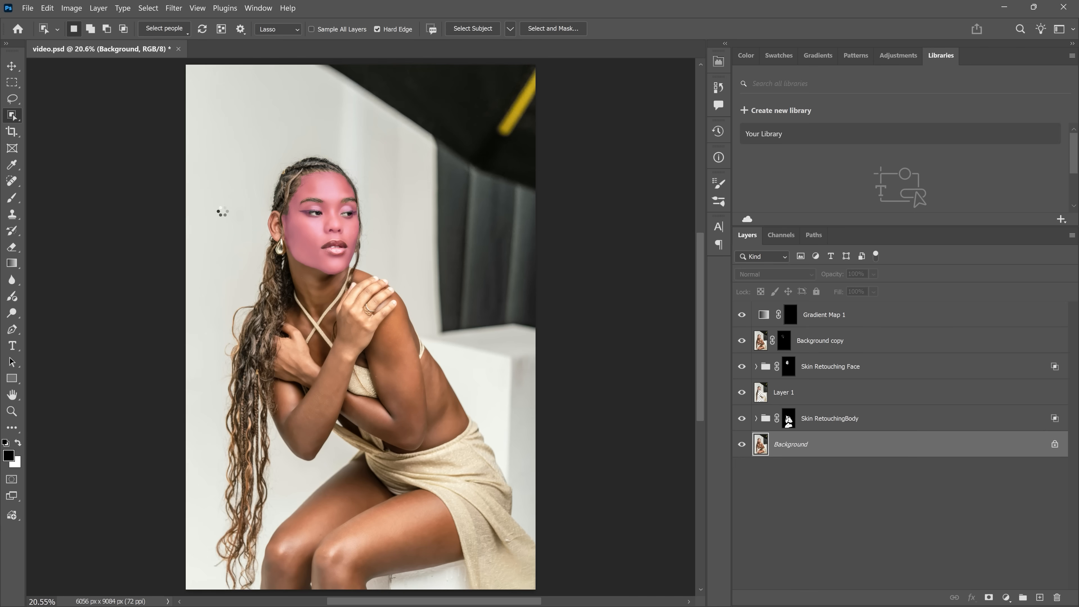
Step: Paint white on the Gradient Map 1 mask over the selected face skin with the Brush at 14% flow and size 300, and deselect
scroll(315, 205, "up", 12)
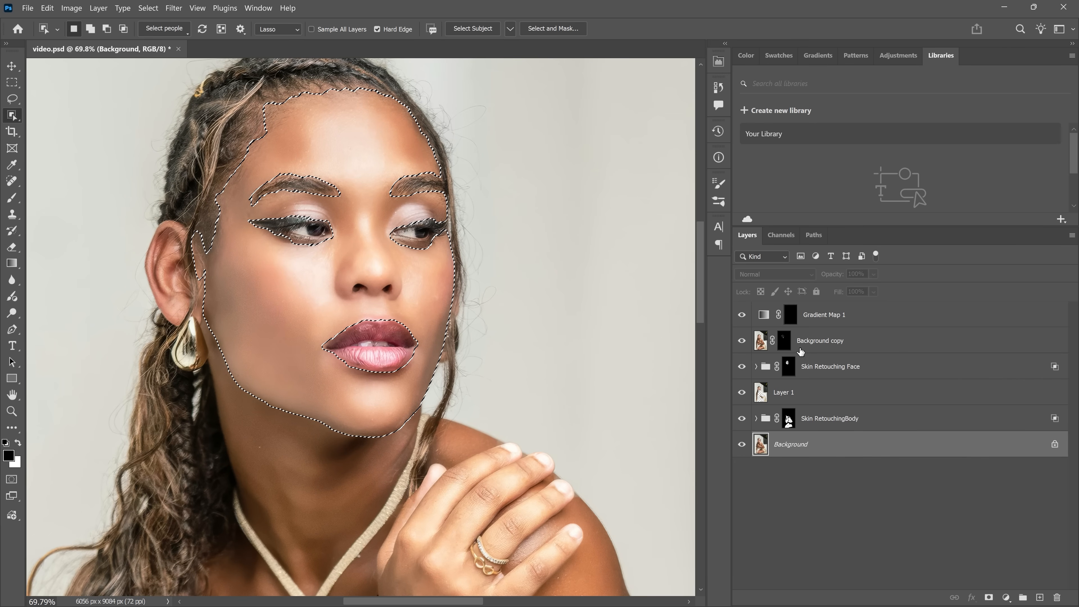
left_click(790, 315)
left_click(12, 197)
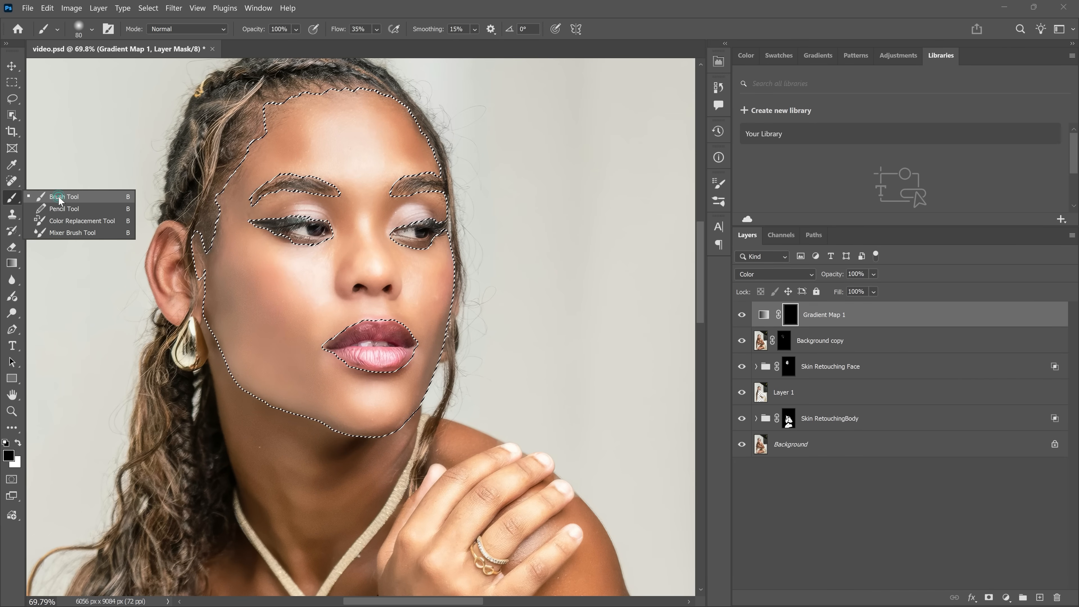
left_click_drag(339, 29, 329, 29)
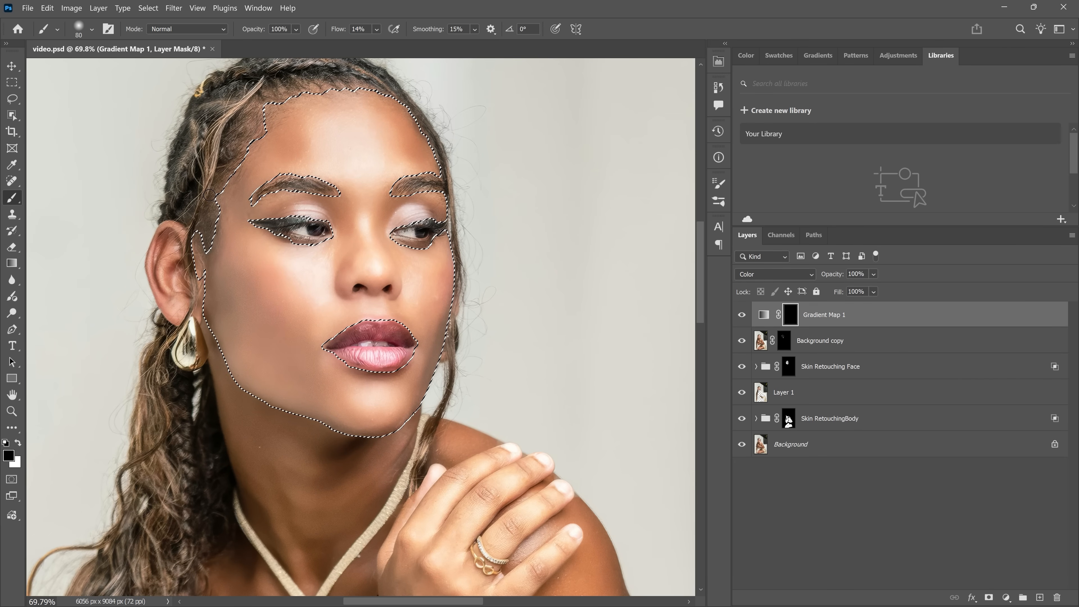
left_click(17, 443)
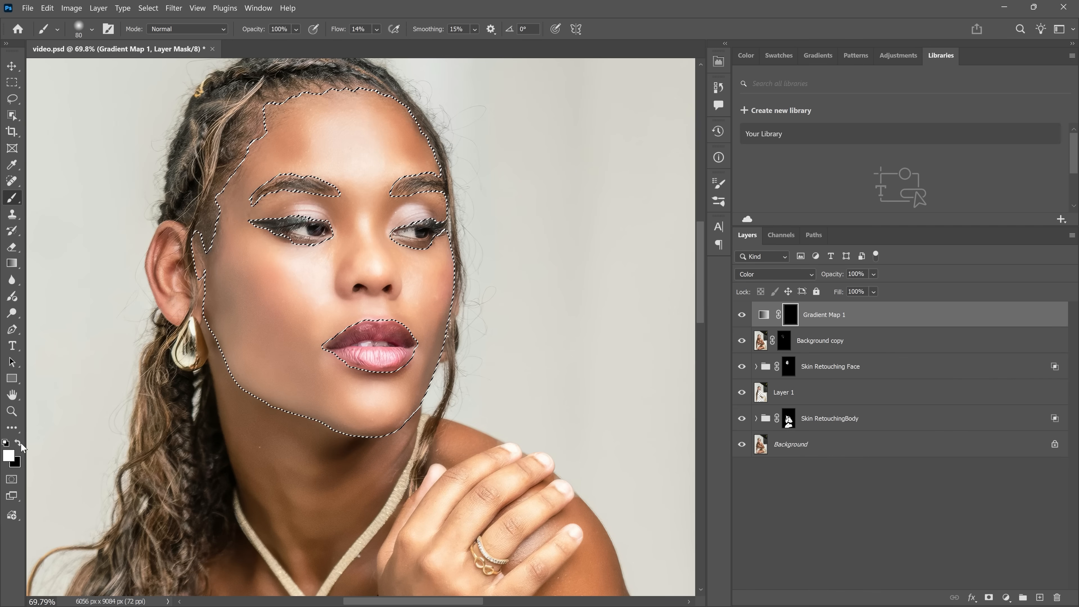
key("bracketright")
key("bracketright")
key("bracketright")
key("bracketright")
key("bracketright")
key("bracketright")
key("bracketright")
key("bracketright")
key("bracketright")
key("bracketright")
key("bracketright")
key("bracketright")
key("bracketright")
mouse_move(263, 304)
left_mouse_down()
mouse_move(245, 260)
mouse_move(273, 337)
mouse_move(260, 285)
left_mouse_up()
key("bracketleft")
key("bracketleft")
key("bracketleft")
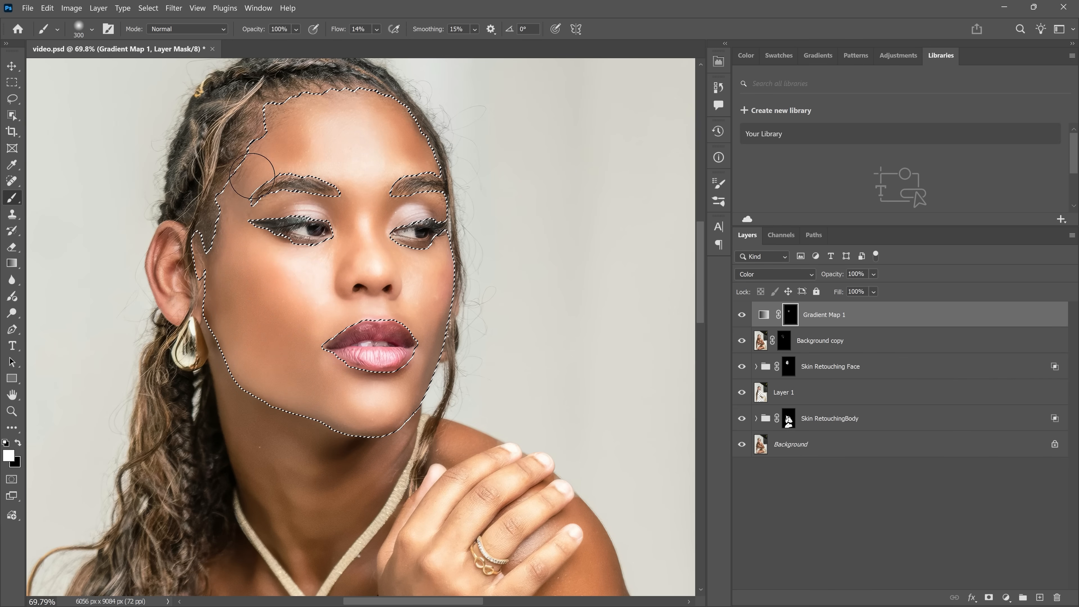
mouse_move(274, 398)
left_mouse_down()
mouse_move(382, 441)
mouse_move(434, 347)
left_mouse_up()
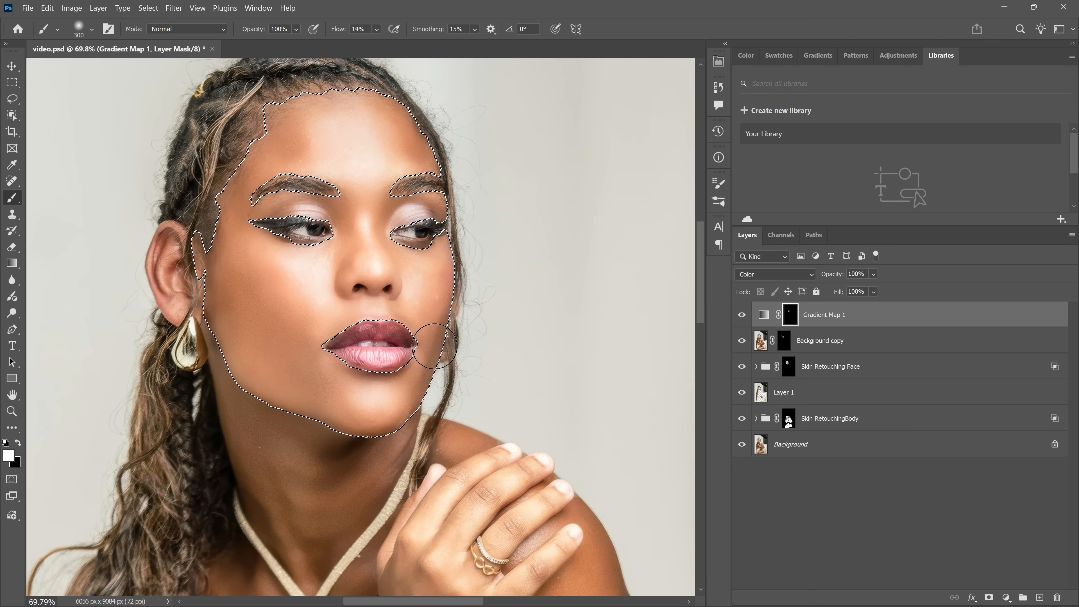
mouse_move(408, 279)
left_mouse_down()
mouse_move(413, 220)
mouse_move(307, 204)
mouse_move(388, 155)
mouse_move(334, 107)
left_mouse_up()
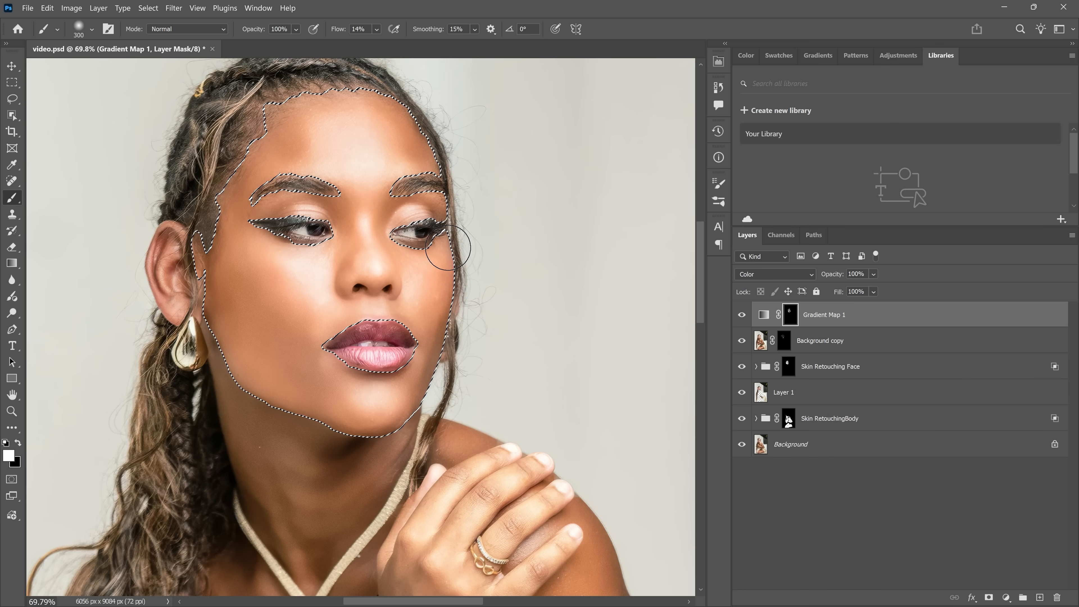
key("ctrl+d")
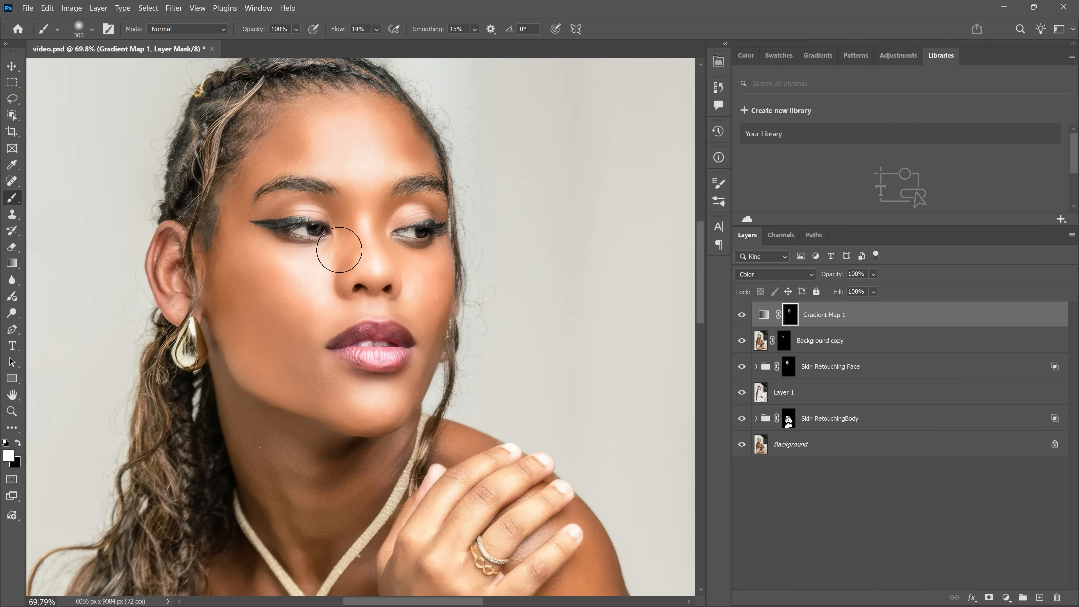
Step: Increase the feather of the Gradient Map 1 layer mask to soften the edges of the color correction
double_click(789, 315)
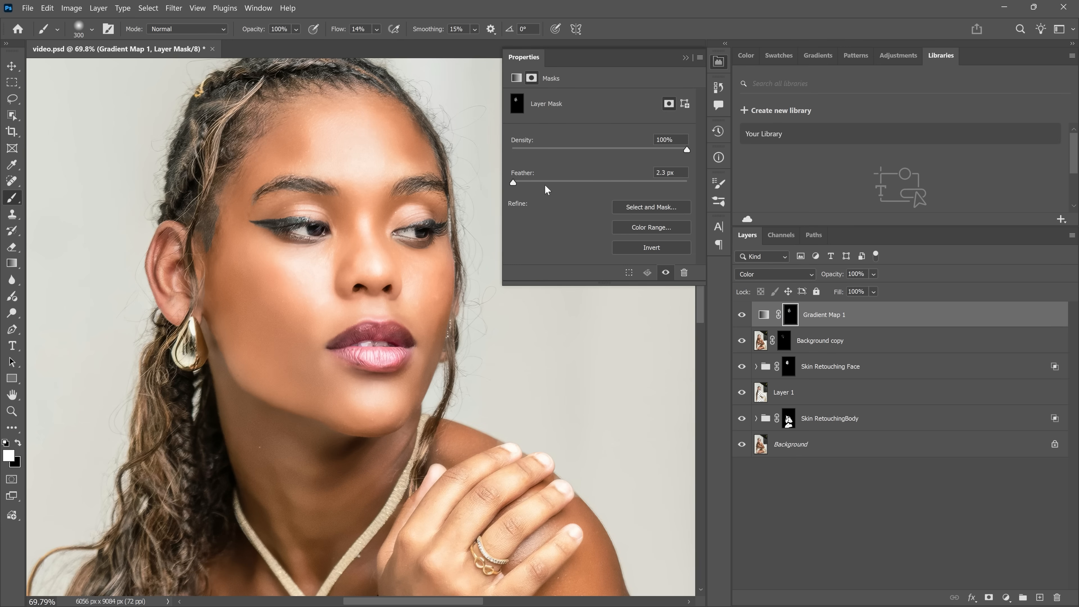
left_click_drag(569, 184, 564, 180)
left_click(720, 63)
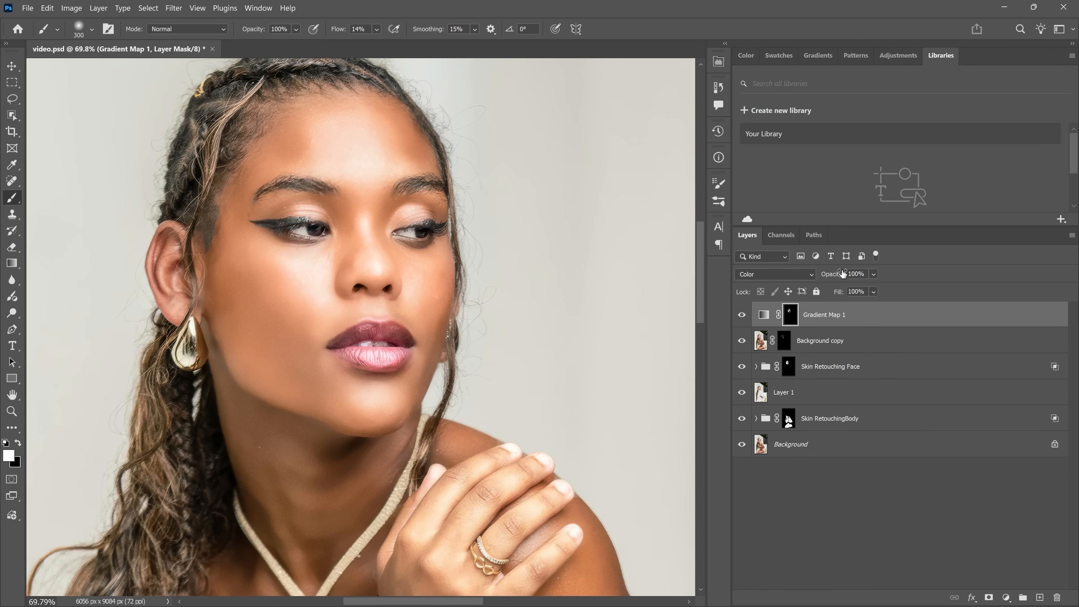
Step: Lower the Gradient Map 1 layer's opacity slightly and compare the face with the layer hidden and shown
left_click(902, 287)
left_click_drag(892, 288, 888, 288)
left_click(742, 317)
left_click(741, 316)
left_click(741, 318)
left_click(742, 319)
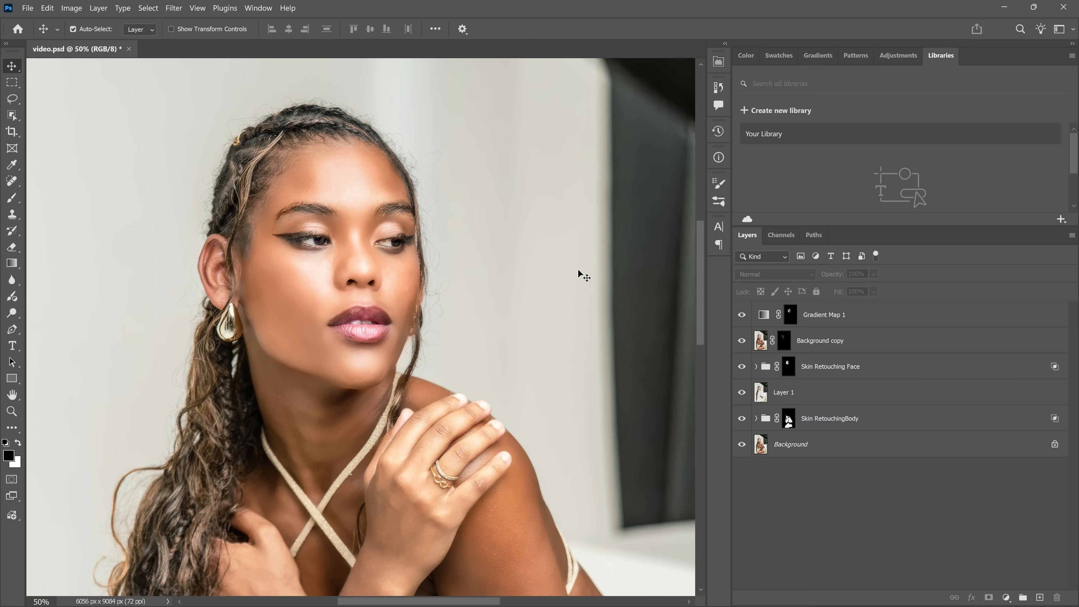
Step: Add a new empty layer on top of the stack and name it "remove shine"
left_click(1039, 596)
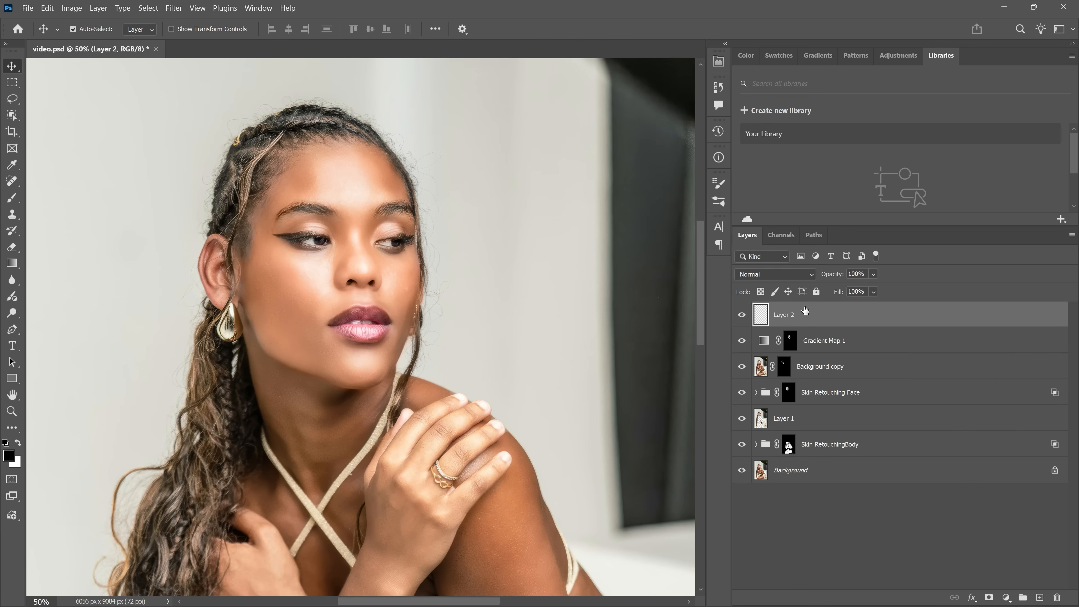
double_click(782, 316)
type("remove shine")
key("Return")
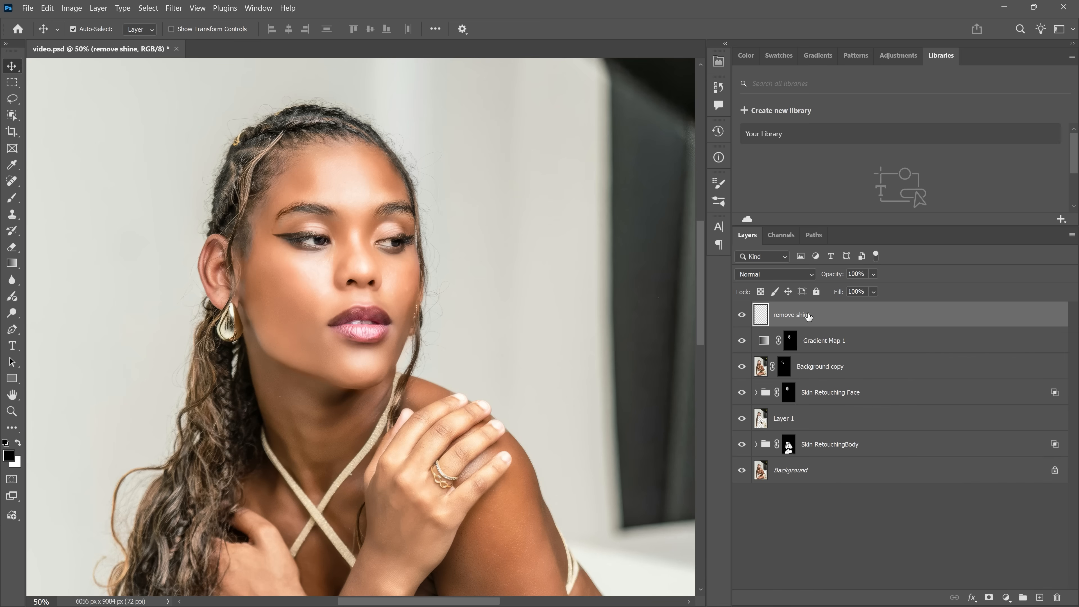
Step: Duplicate the Blue channel
left_click(774, 240)
left_click(779, 335)
left_click_drag(788, 332, 1038, 598)
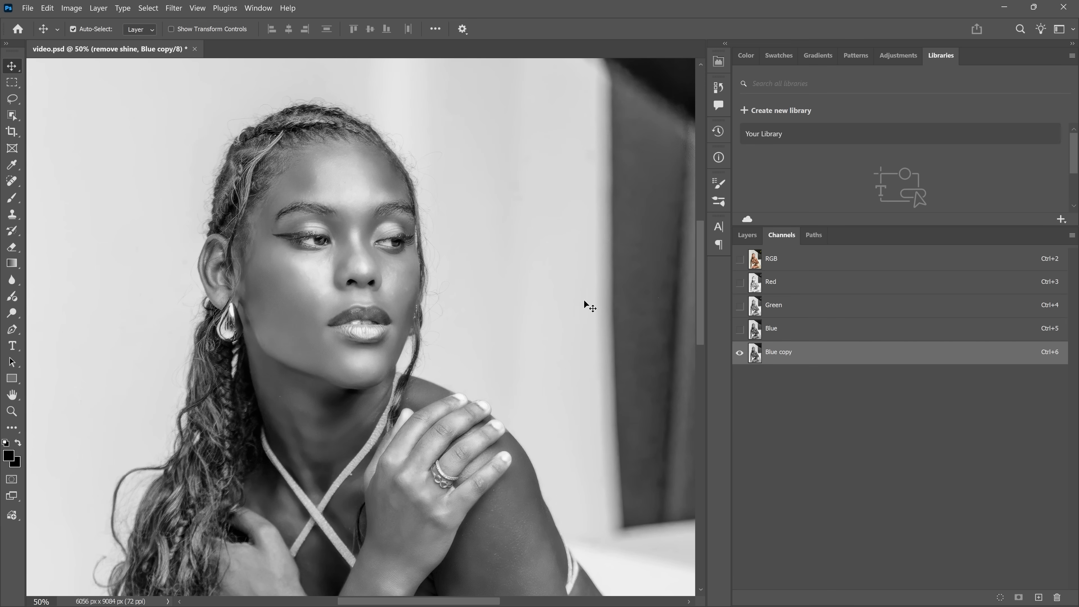
Step: Apply Levels to the Blue copy channel, raising the black input level until mainly the skin highlights stay bright
left_click(72, 8)
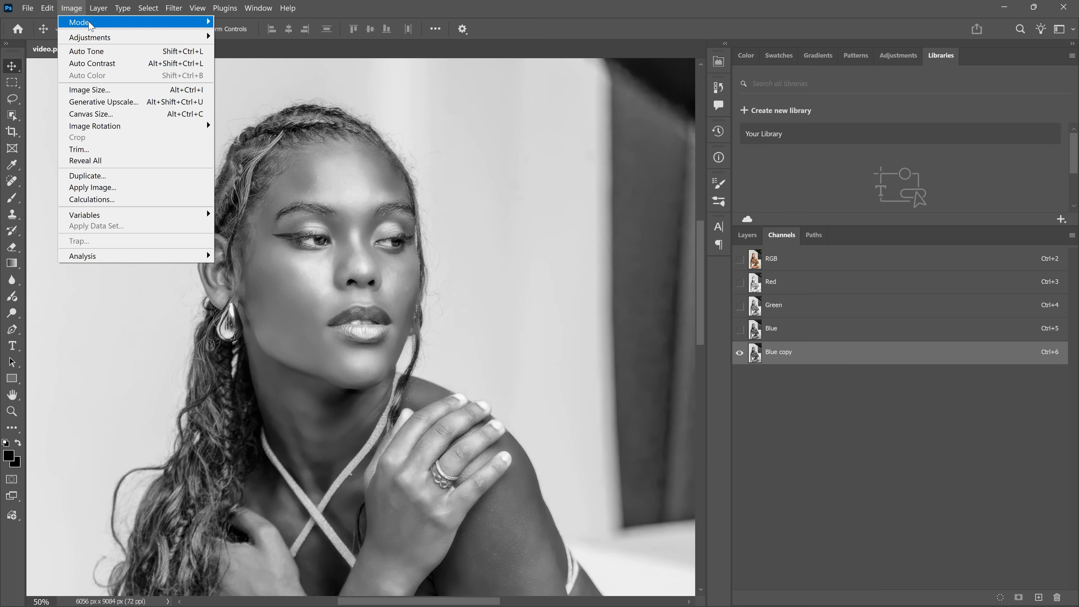
mouse_move(128, 37)
left_click(262, 49)
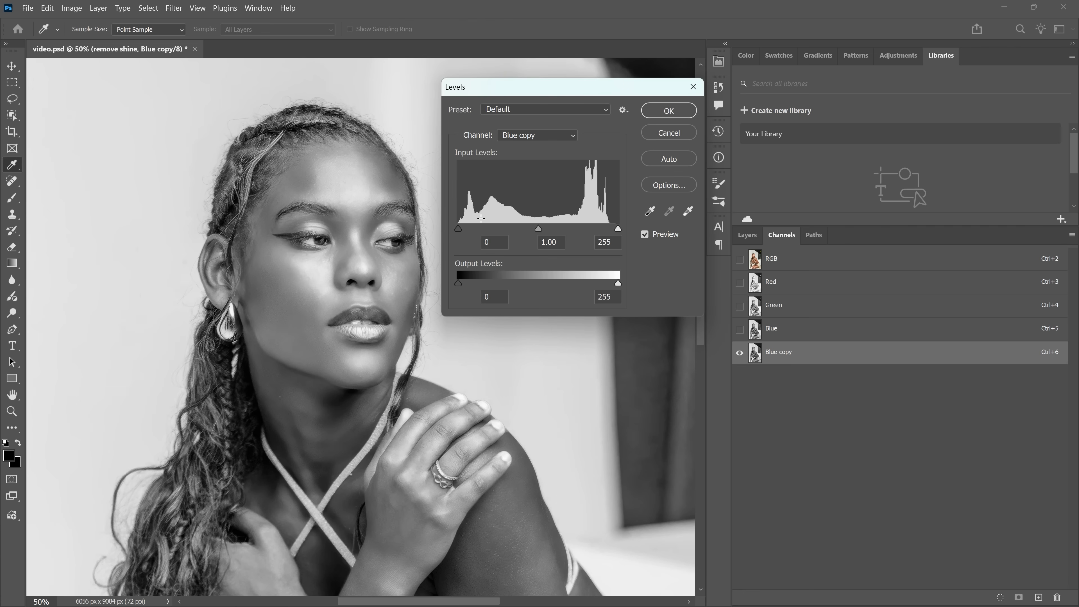
left_click_drag(458, 229, 554, 228)
left_click(669, 111)
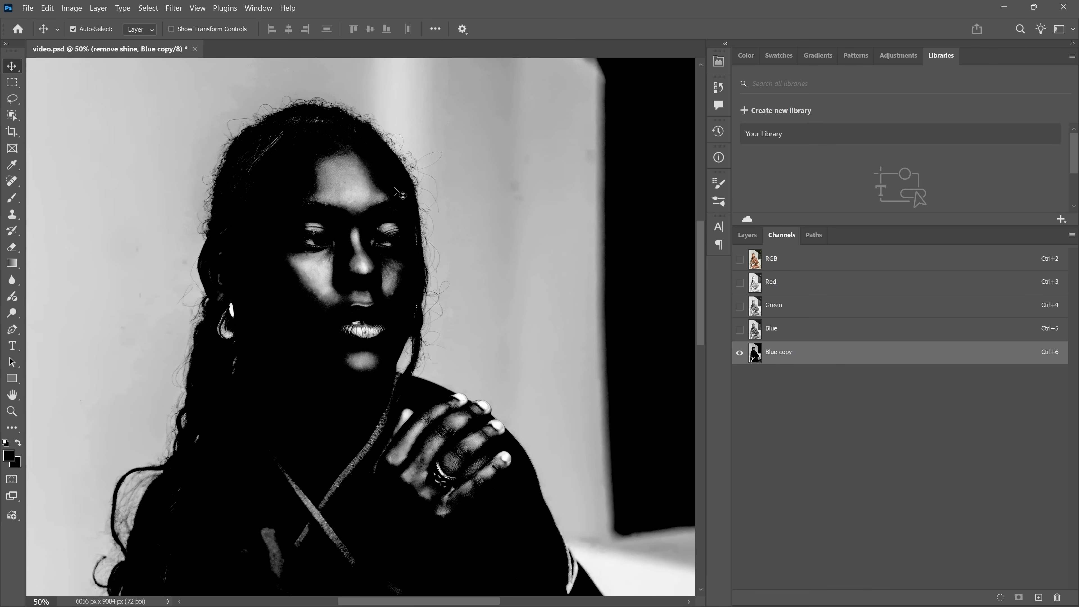
Step: Paint black over most of the background, hair and body around the face on the Blue copy channel with the Brush at size 1800
scroll(445, 218, "down", 7)
left_click(12, 198)
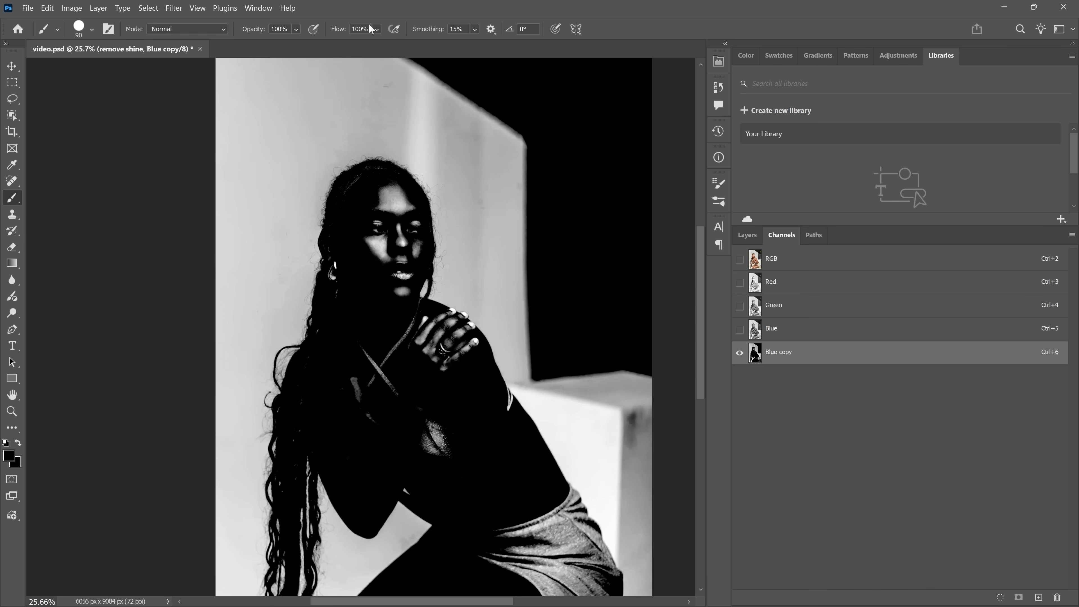
right_click(351, 209)
left_click(495, 269)
left_click(20, 444)
key("bracketright")
key("bracketright")
key("bracketright")
key("bracketright")
key("bracketright")
key("bracketright")
key("bracketright")
key("bracketright")
key("bracketright")
key("bracketright")
key("bracketright")
key("bracketright")
key("bracketright")
key("bracketright")
key("bracketright")
key("bracketright")
key("bracketright")
key("bracketright")
key("bracketright")
key("bracketright")
mouse_move(274, 252)
left_mouse_down()
mouse_move(267, 341)
mouse_move(294, 356)
left_mouse_up()
scroll(294, 356, "down", 4)
mouse_move(285, 340)
left_mouse_down()
mouse_move(221, 202)
mouse_move(327, 455)
left_mouse_up()
left_click_drag(141, 482, 465, 484)
scroll(394, 237, "up", 8)
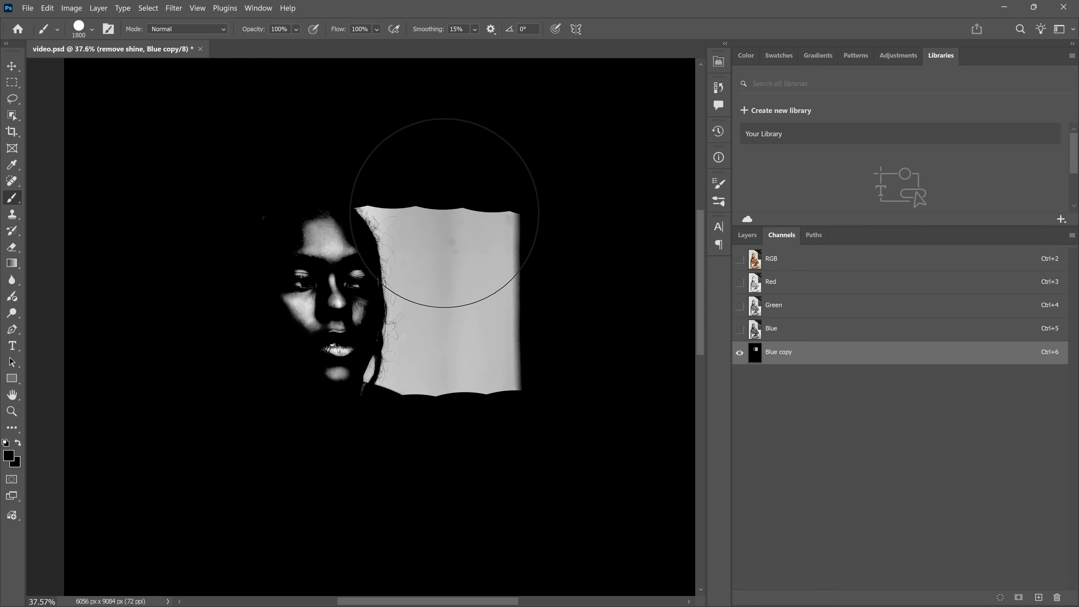
Step: Paint black over the remaining bright background beside the face on the Blue copy channel with a smaller brush
key("bracketleft")
key("bracketleft")
key("bracketleft")
key("bracketleft")
key("bracketleft")
key("bracketleft")
key("bracketleft")
key("bracketleft")
key("bracketleft")
key("bracketleft")
key("bracketleft")
key("bracketleft")
mouse_move(398, 236)
left_mouse_down()
mouse_move(385, 409)
mouse_move(430, 179)
mouse_move(440, 225)
left_mouse_up()
Step: Paint black over the eyes and lips on the Blue copy channel with the Brush at size 90, keeping the skin highlights
scroll(235, 263, "up", 8)
key("bracketleft")
key("bracketleft")
key("bracketleft")
key("bracketleft")
key("bracketleft")
key("bracketleft")
key("bracketleft")
key("bracketleft")
key("bracketleft")
key("bracketleft")
key("bracketleft")
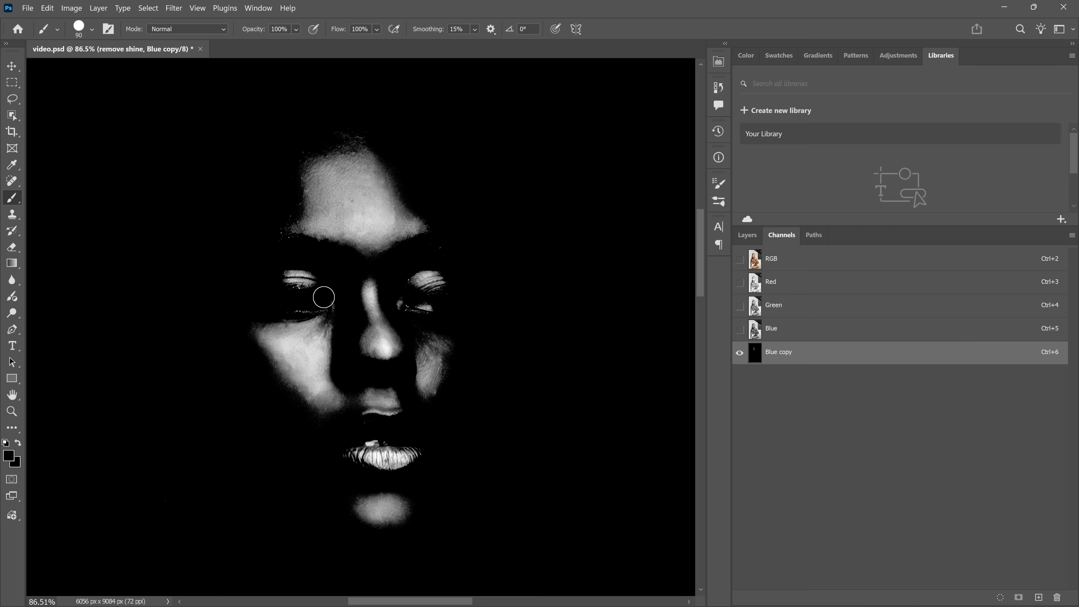
mouse_move(357, 454)
left_mouse_down()
mouse_move(420, 442)
mouse_move(385, 417)
mouse_move(421, 423)
left_mouse_up()
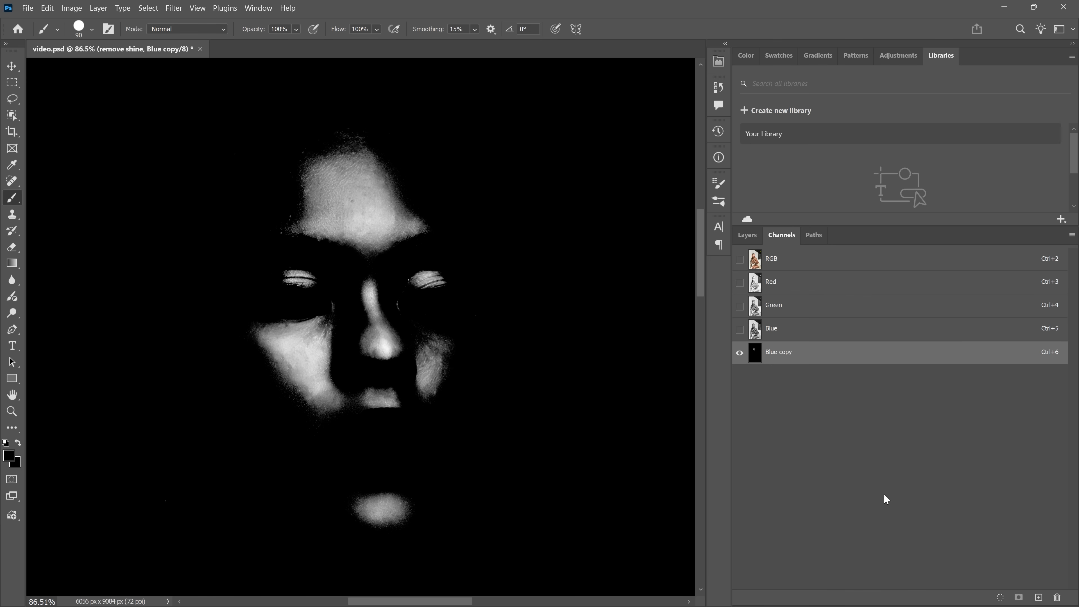
Step: Load the Blue copy channel as a selection, delete that channel, and return to the remove shine layer
left_click(1000, 596)
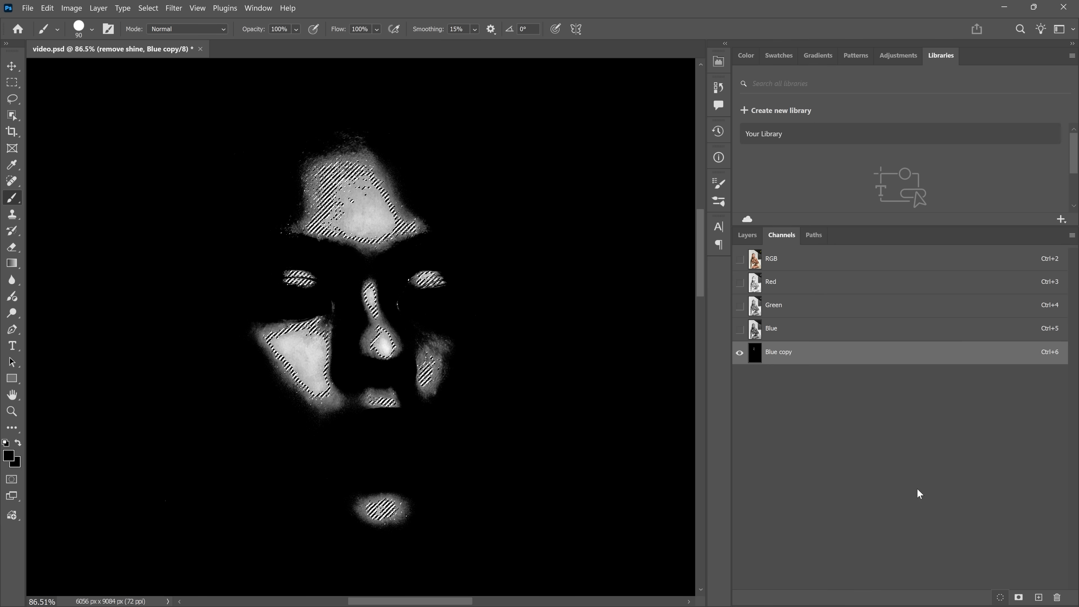
left_click_drag(842, 359, 1057, 597)
left_click(748, 235)
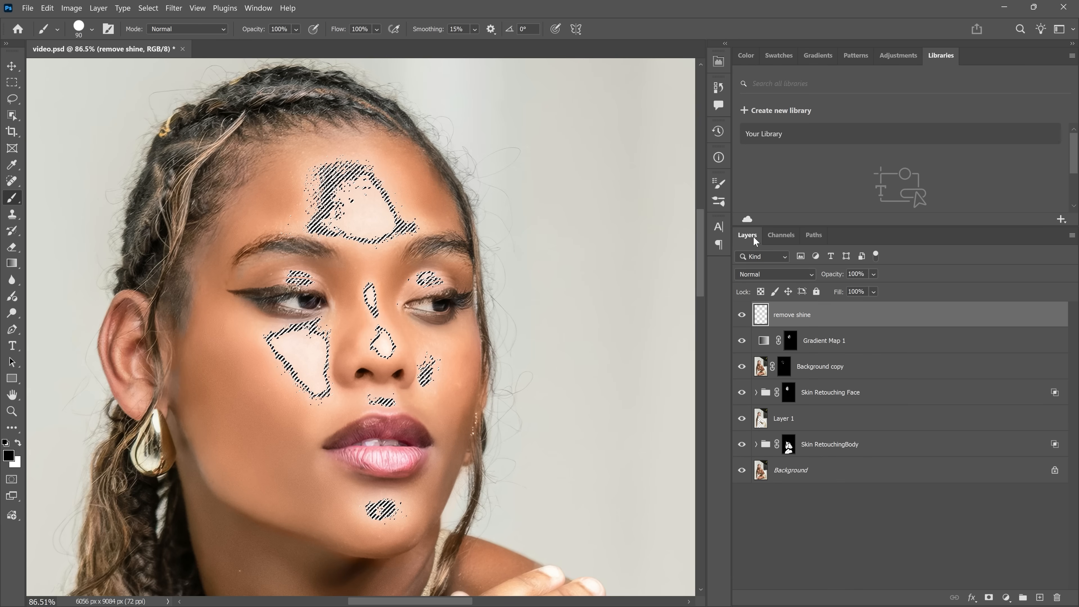
Step: Turn the selected highlights into a Solid Color fill on the remove shine layer, using forehead skin color #eca57e
left_click(1006, 597)
left_click(992, 565)
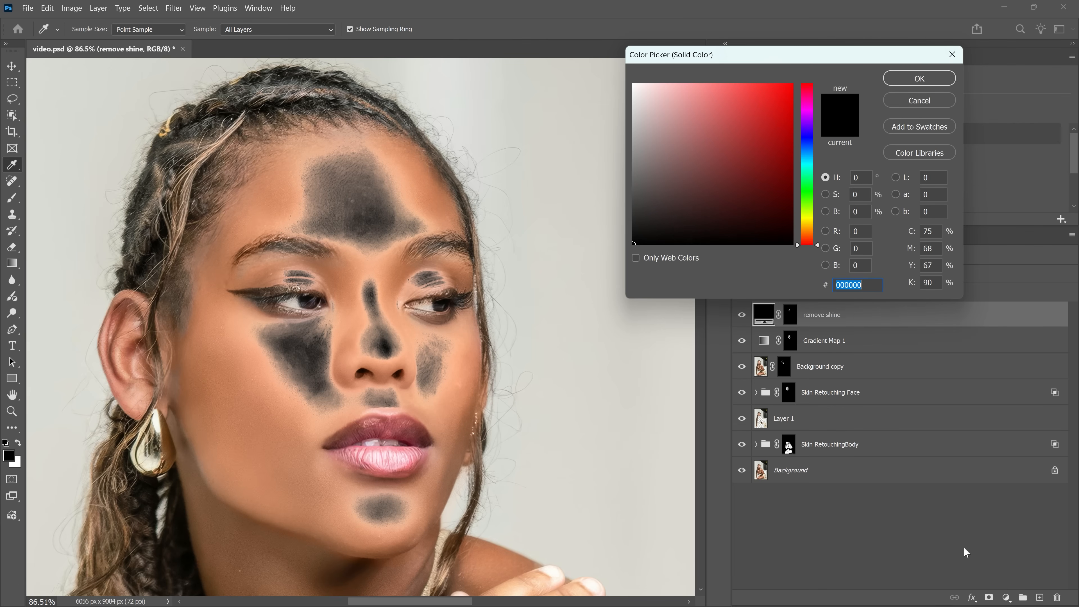
left_click(295, 202)
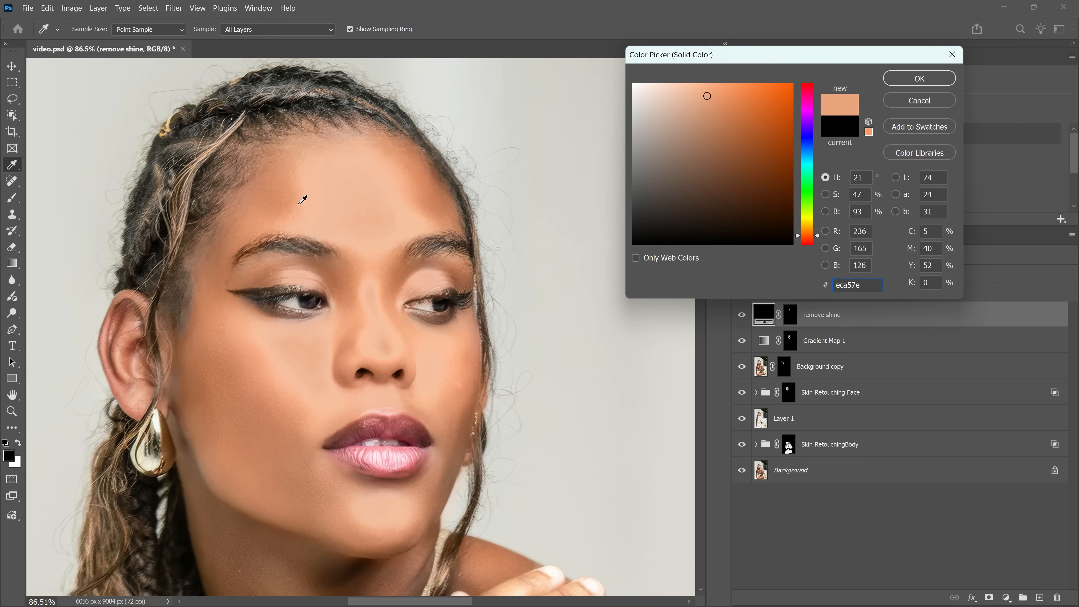
left_click(914, 79)
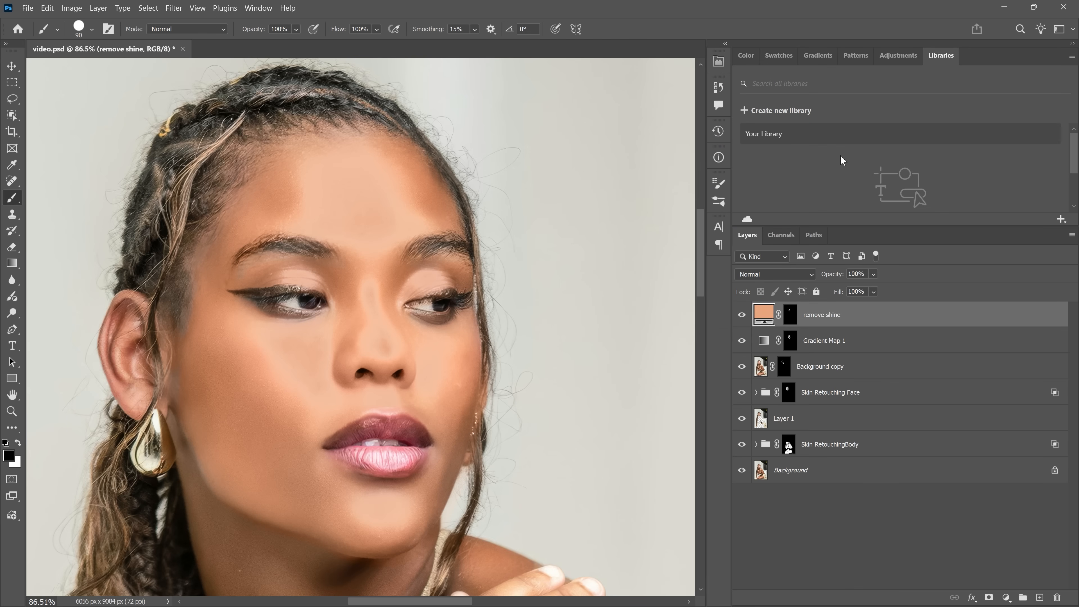
Step: Set the remove shine layer to Multiply and split its Blend If Underlying Layer sliders to 0/83 and 179/255
left_click(761, 275)
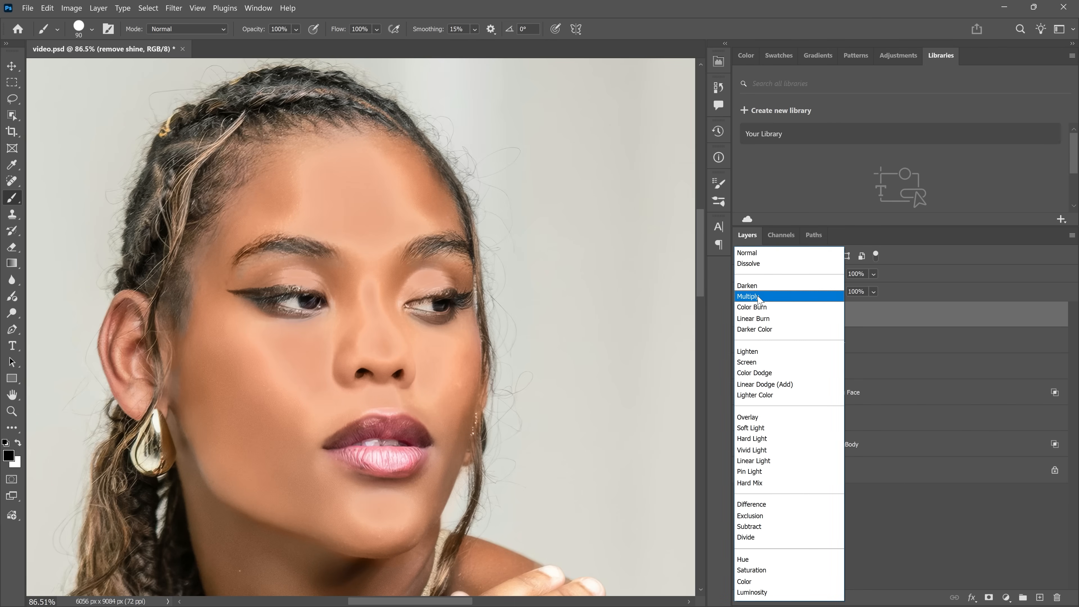
left_click(797, 293)
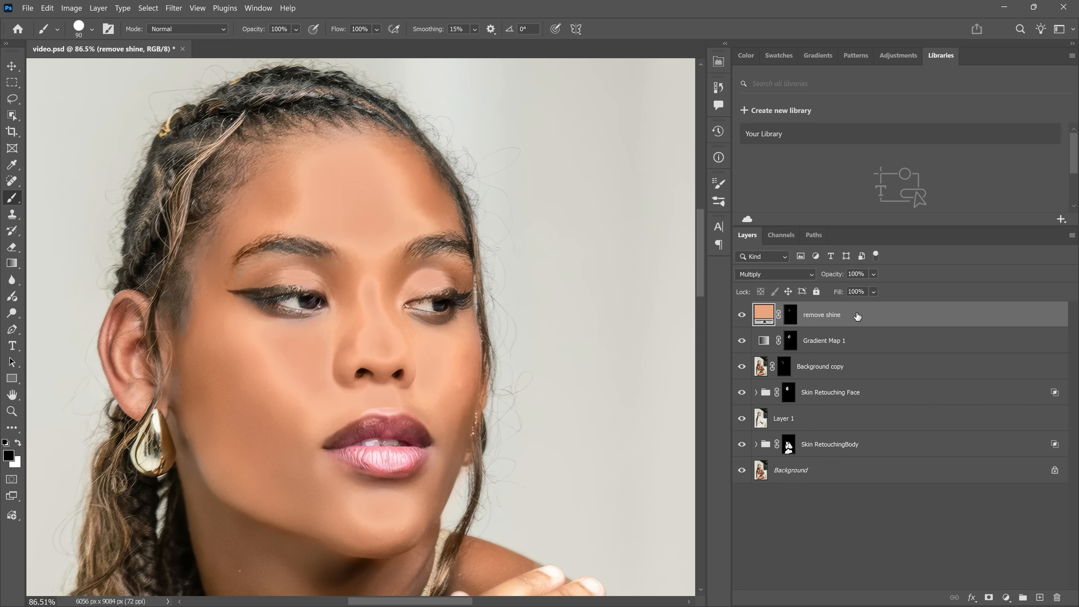
left_click(972, 597)
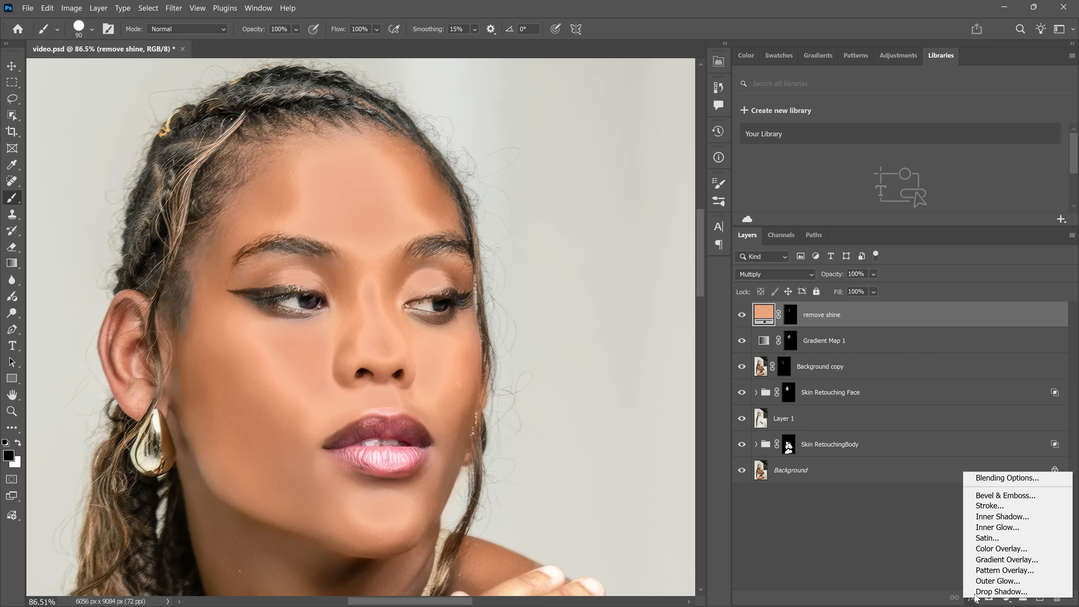
left_click(981, 480)
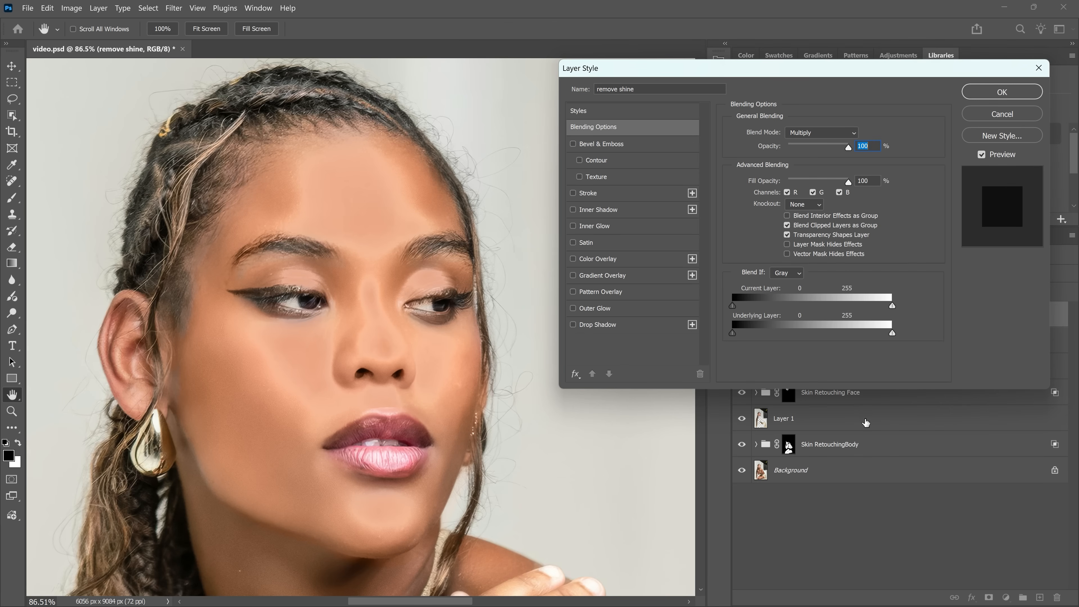
left_click_drag(767, 335, 785, 335)
left_click_drag(890, 333, 827, 337)
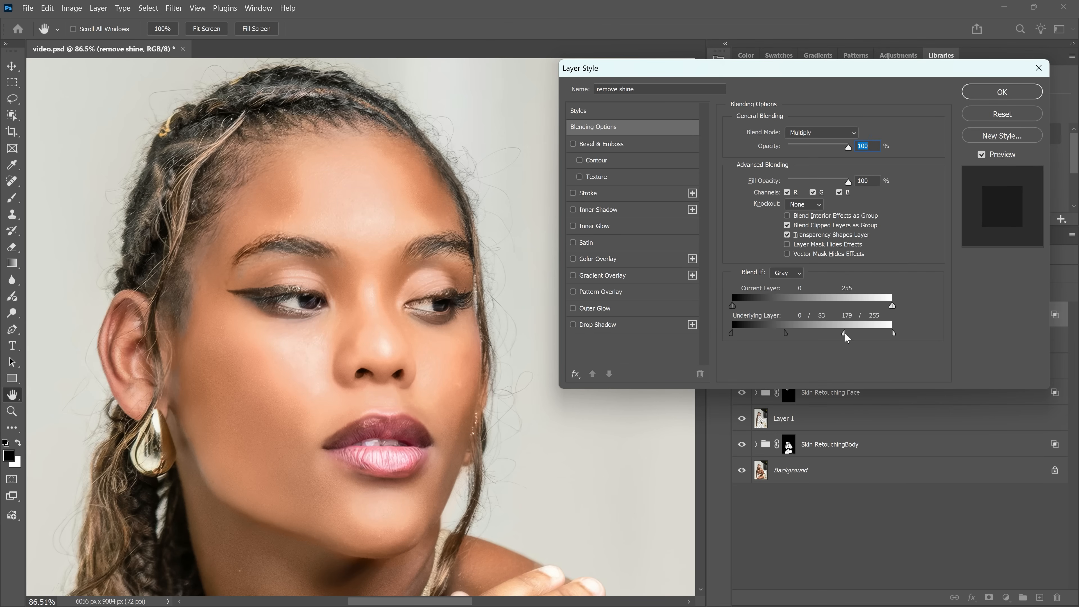
left_click(1002, 92)
Step: Feather the remove shine layer mask by 6.0 px and compare the face with the layer hidden and shown
double_click(797, 319)
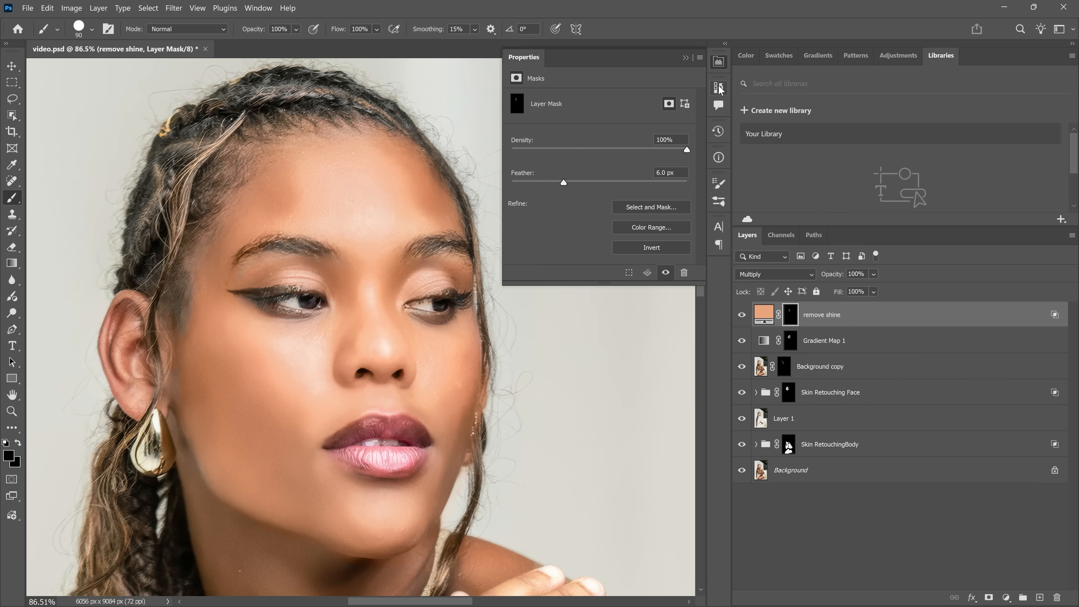
left_click(718, 88)
left_click(741, 315)
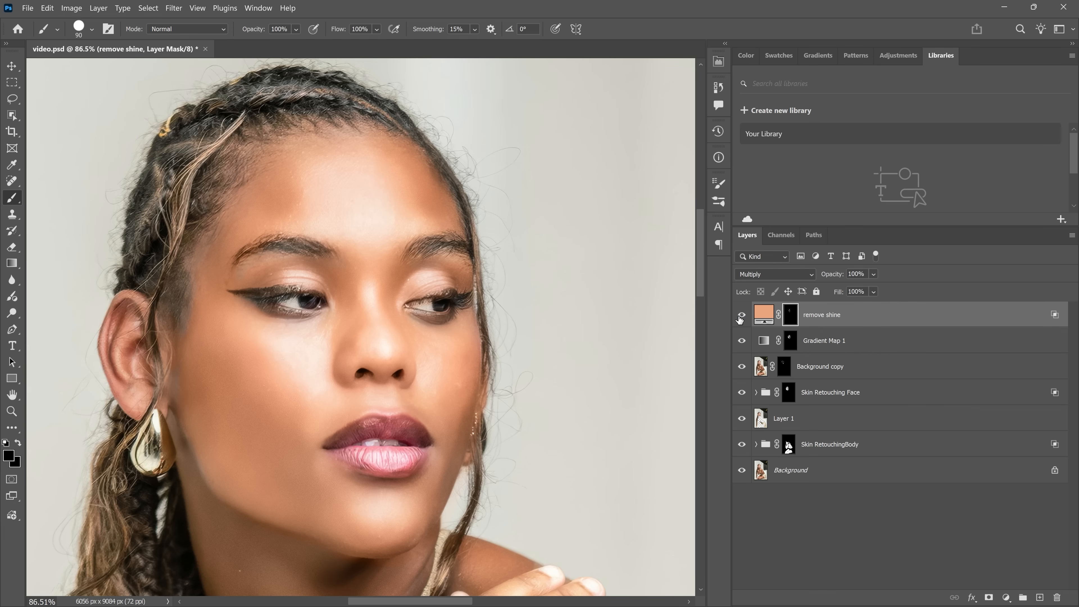
left_click(741, 314)
Step: Lower the remove shine layer's opacity to 68% and check the face with the layer hidden and shown
left_click(873, 292)
left_click_drag(903, 288, 895, 290)
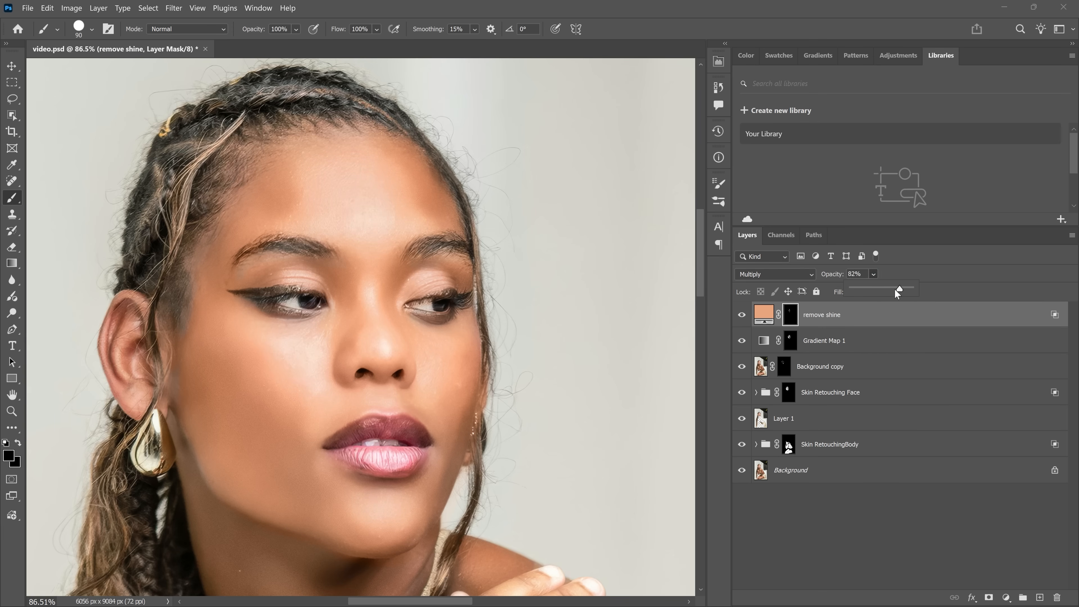
left_click(742, 315)
left_click(742, 314)
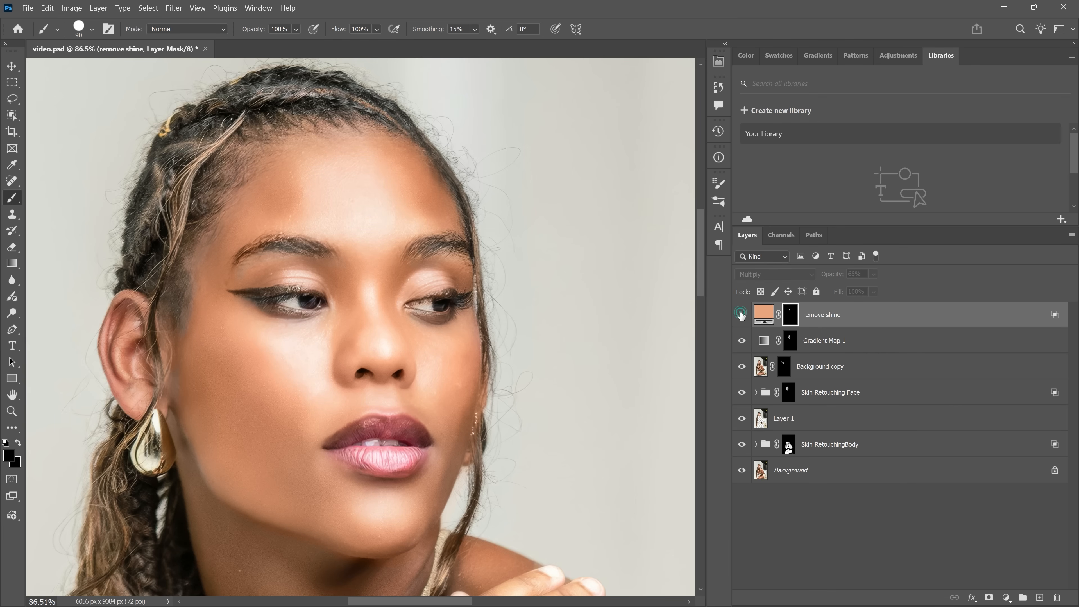
left_click(741, 315)
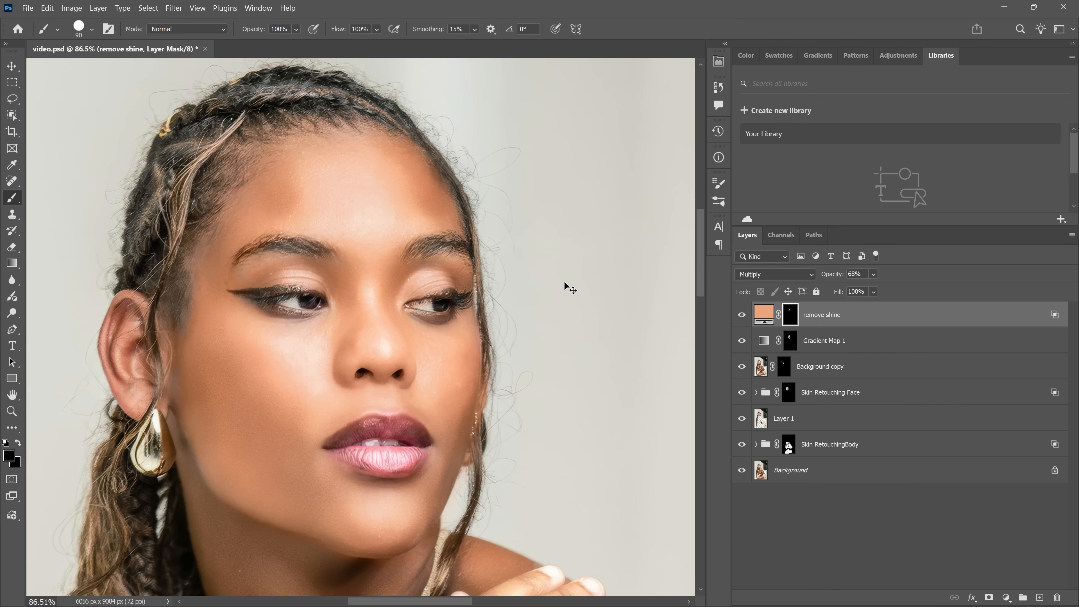
Step: Fit the whole photo in view and compare it with the remove shine layer hidden and shown
key("ctrl+0")
key("v")
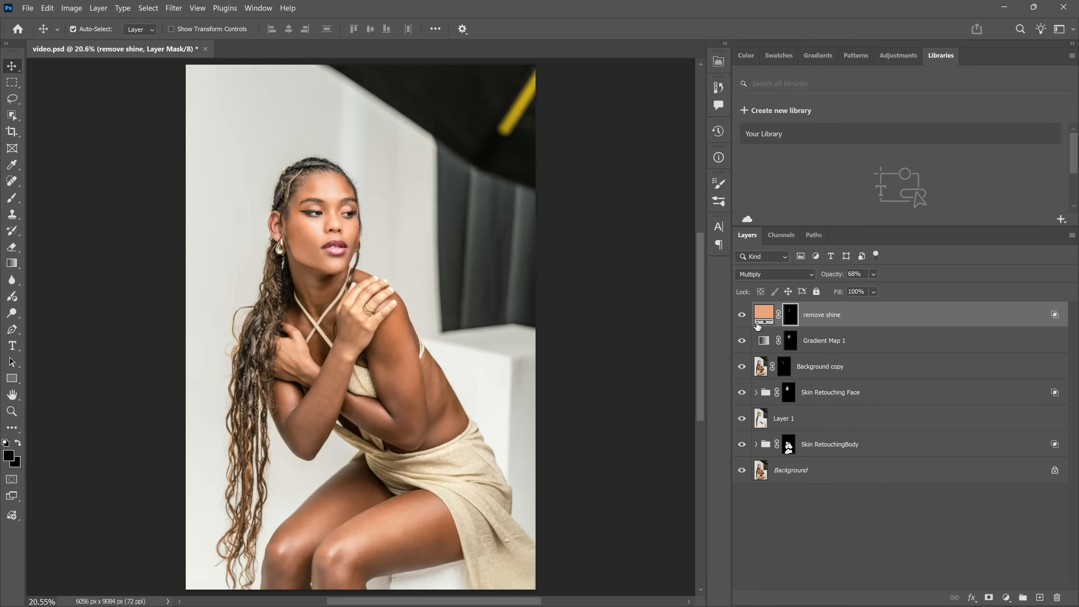
left_click(741, 315)
left_click(742, 315)
left_click(742, 315)
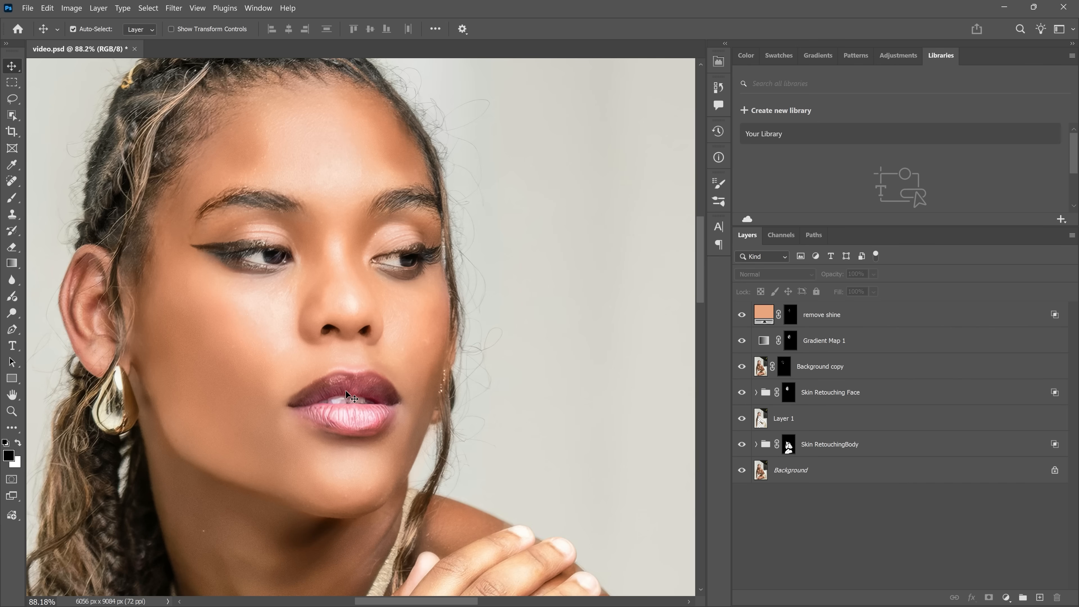
Step: Add a Solid Color fill layer in dark red #912727 above the remove shine layer for the lips
scroll(346, 396, "up", 5)
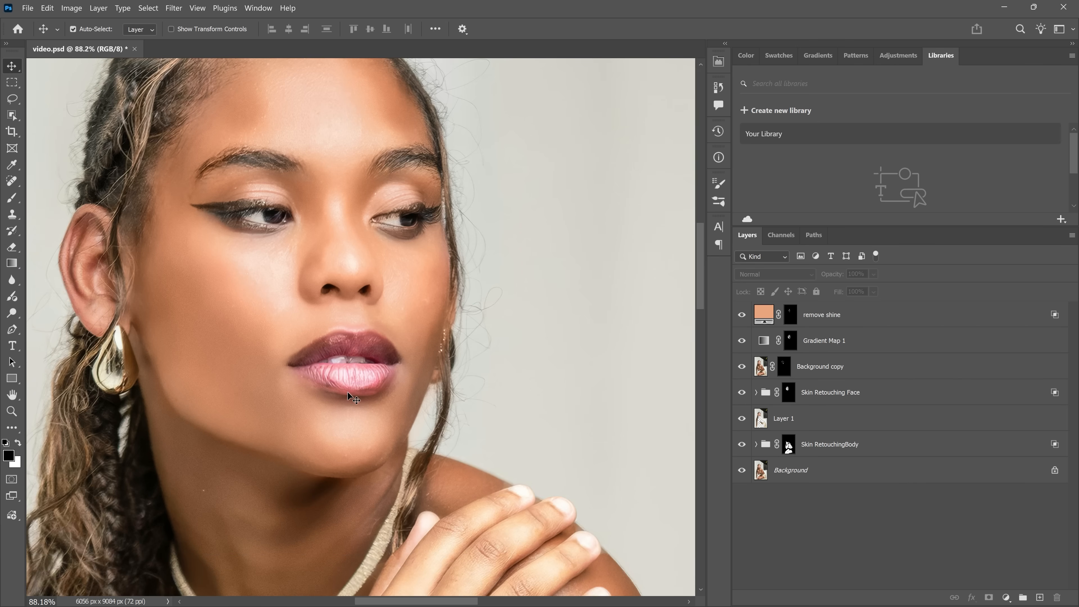
scroll(356, 328, "up", 2)
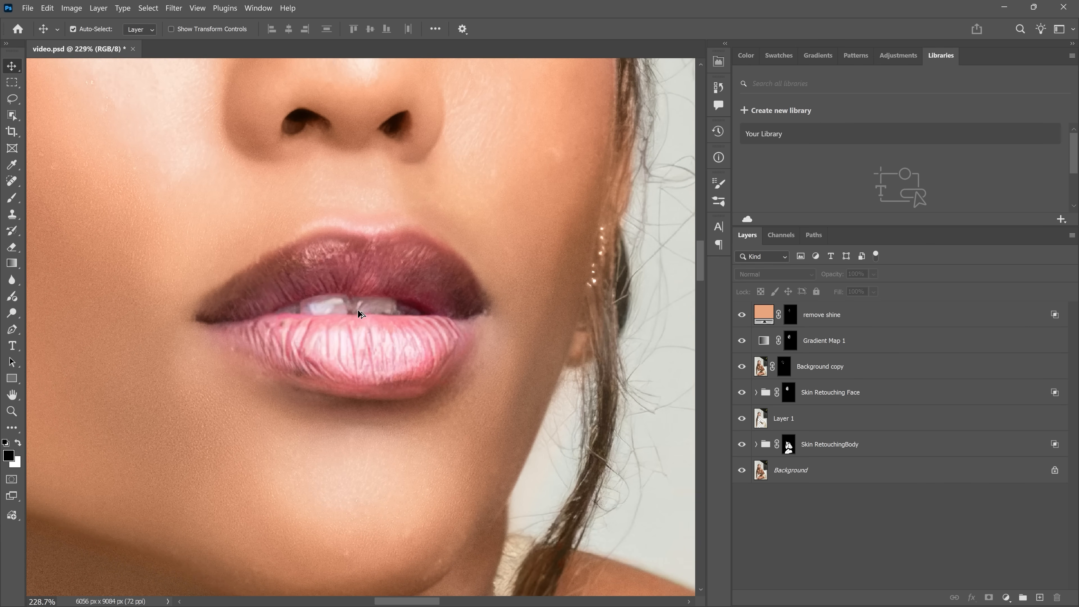
left_click(1004, 596)
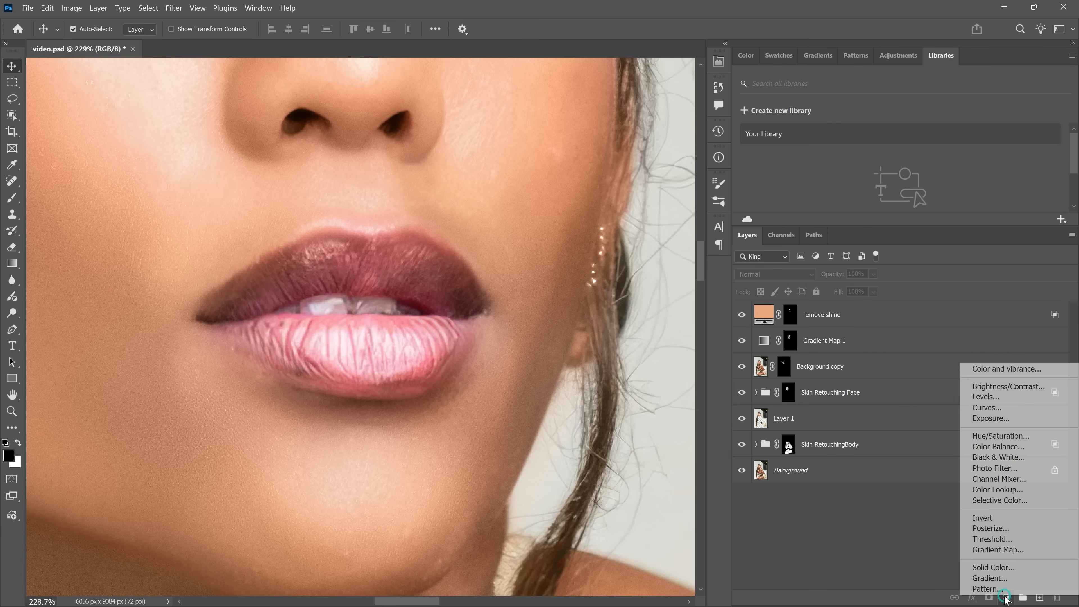
left_click(989, 569)
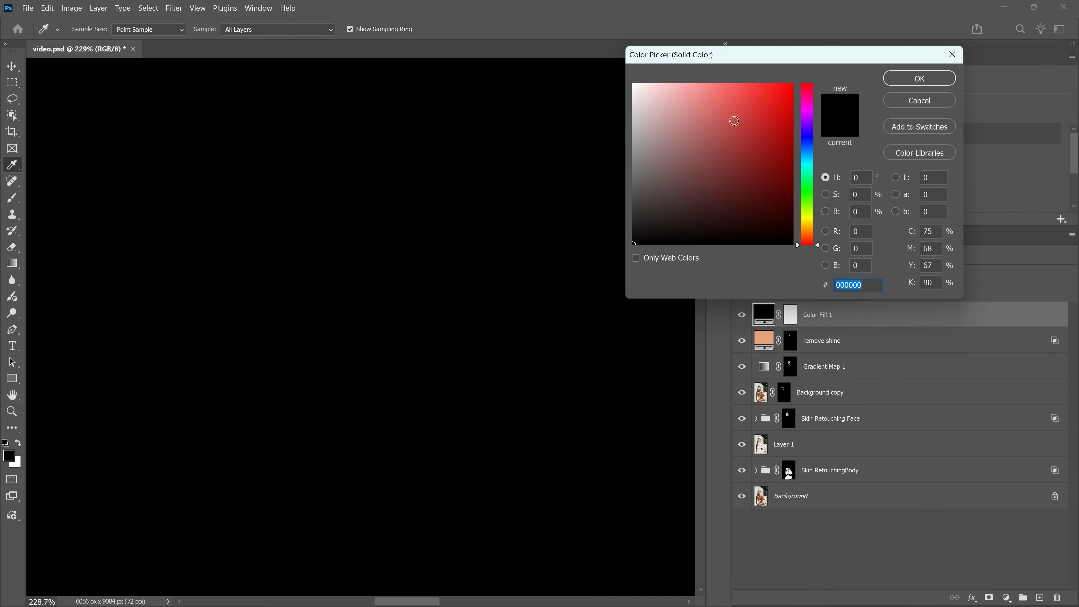
left_click_drag(734, 122, 748, 153)
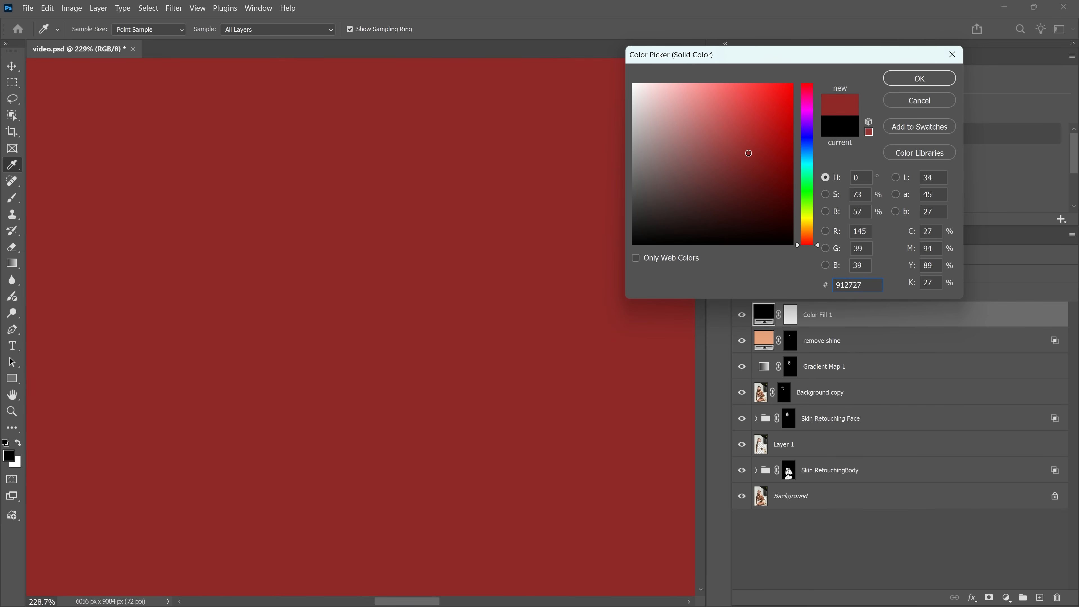
left_click(919, 79)
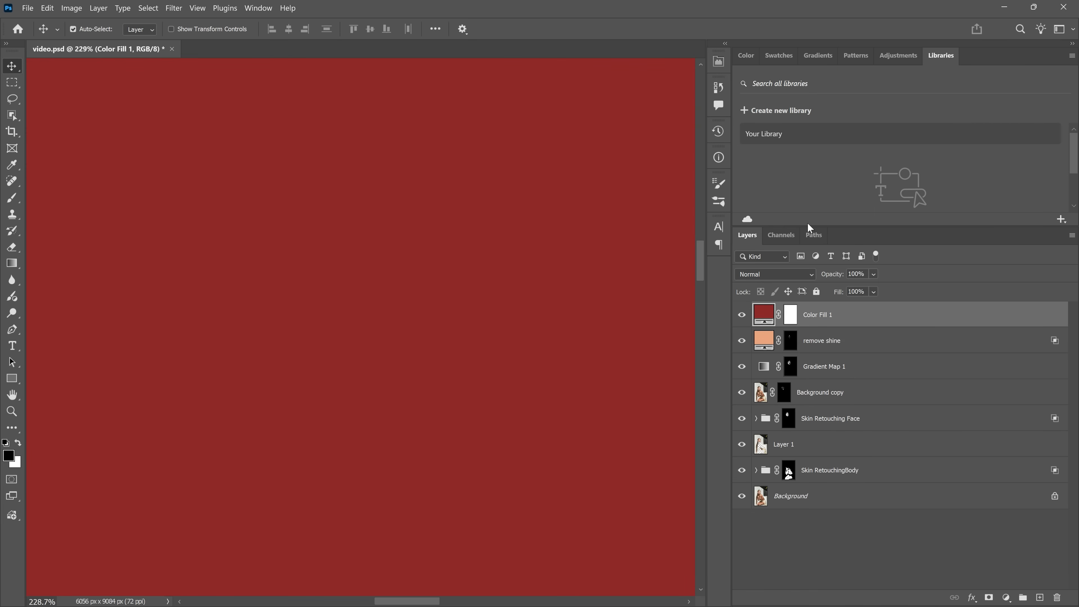
Step: Set the dark red fill layer to Overlay and invert its mask to black
left_click(772, 272)
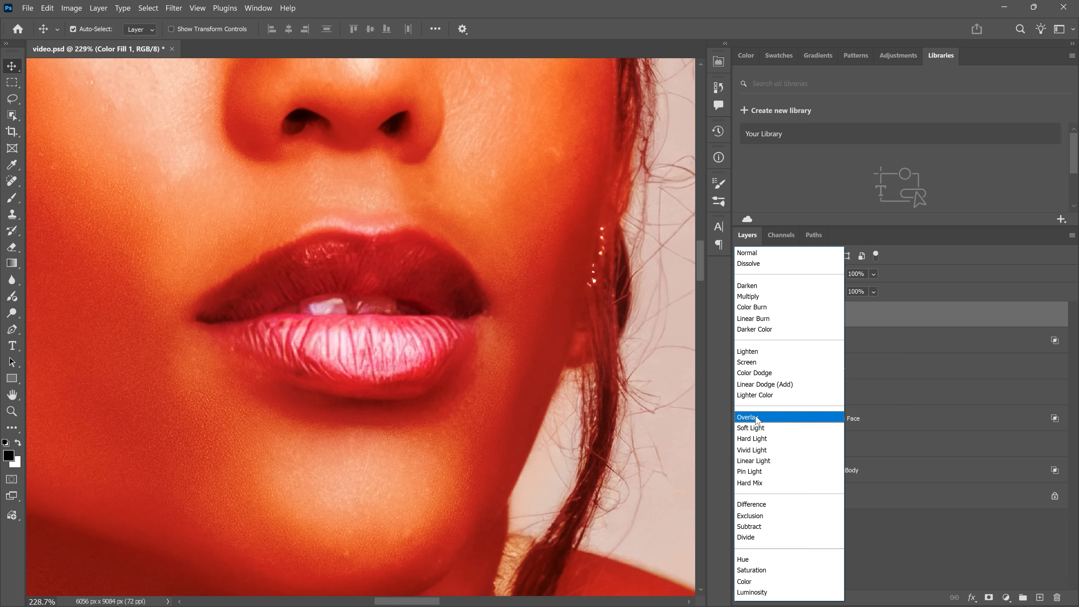
left_click(757, 419)
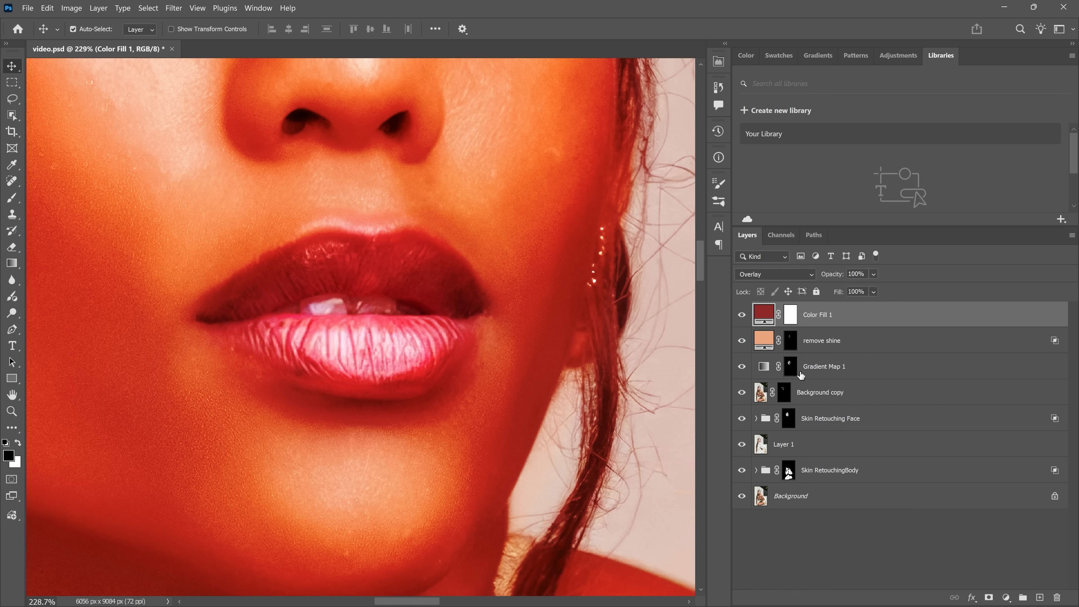
left_click(791, 316)
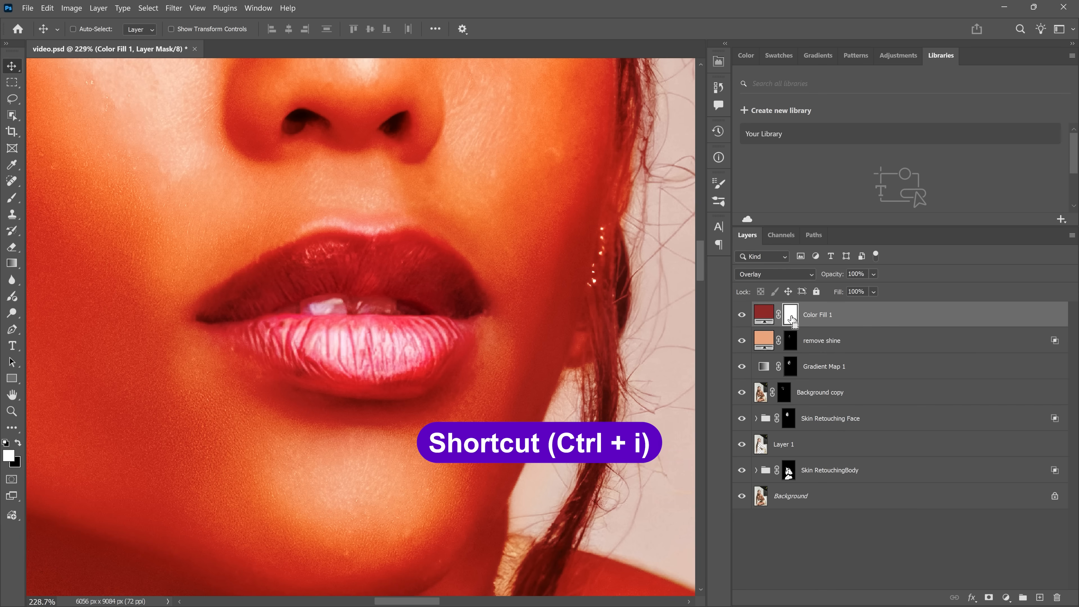
key("ctrl+i")
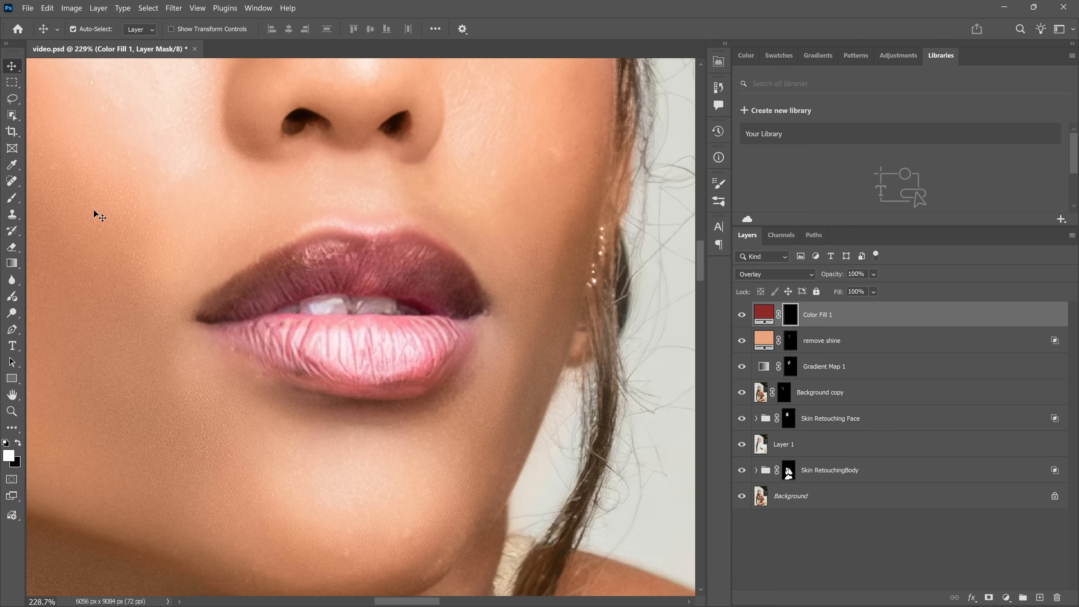
Step: Paint the lips in white on the red fill's mask with a 40 px, 50% hardness brush, cleaning up spill in black
right_click(19, 201)
left_click(63, 198)
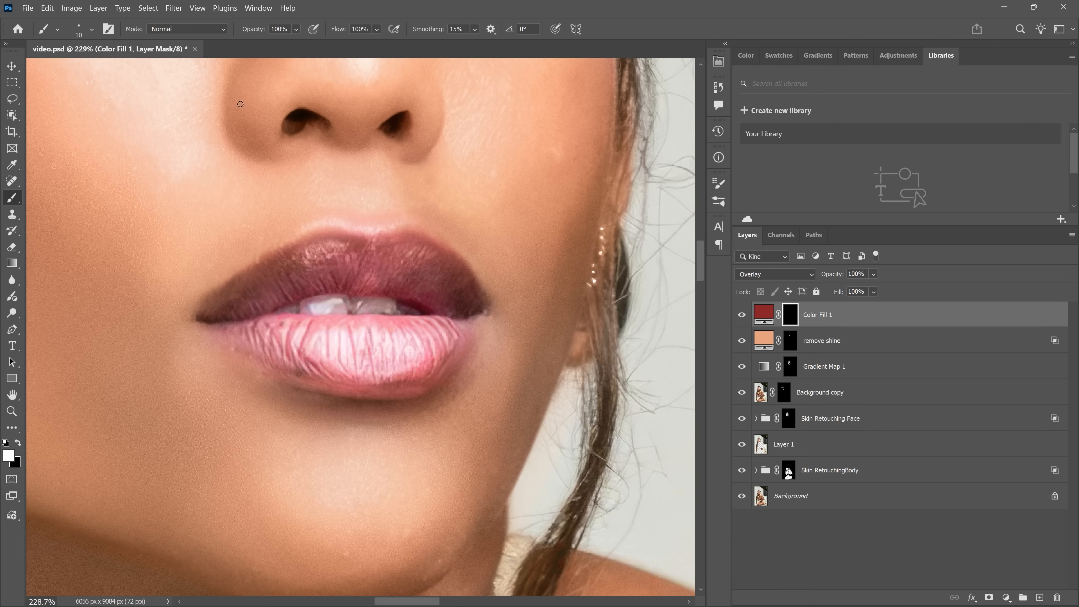
right_click(357, 209)
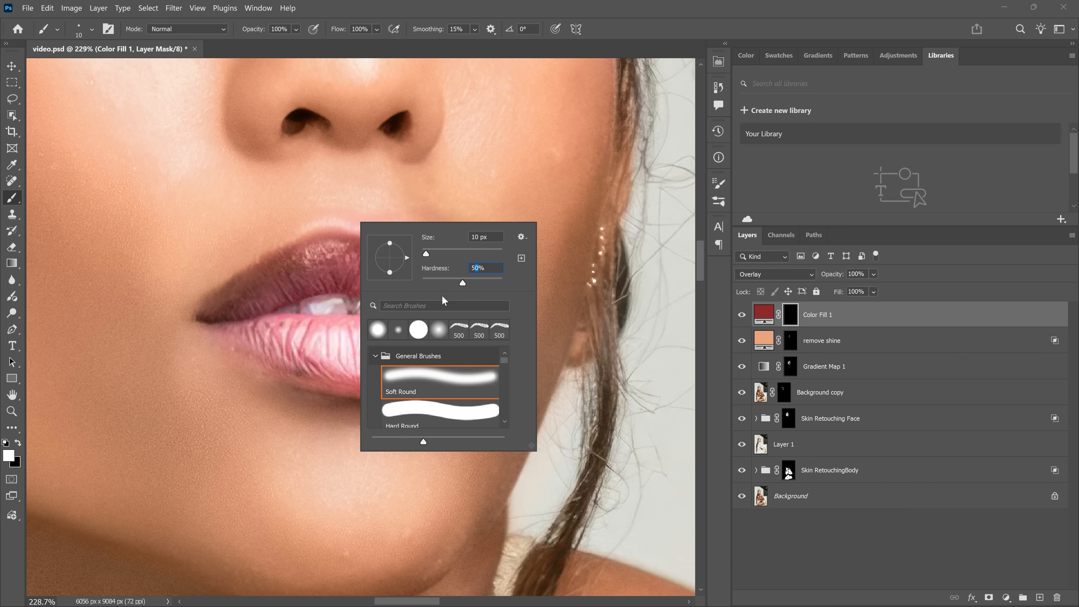
left_click(308, 281)
key("bracketright")
key("bracketright")
key("bracketright")
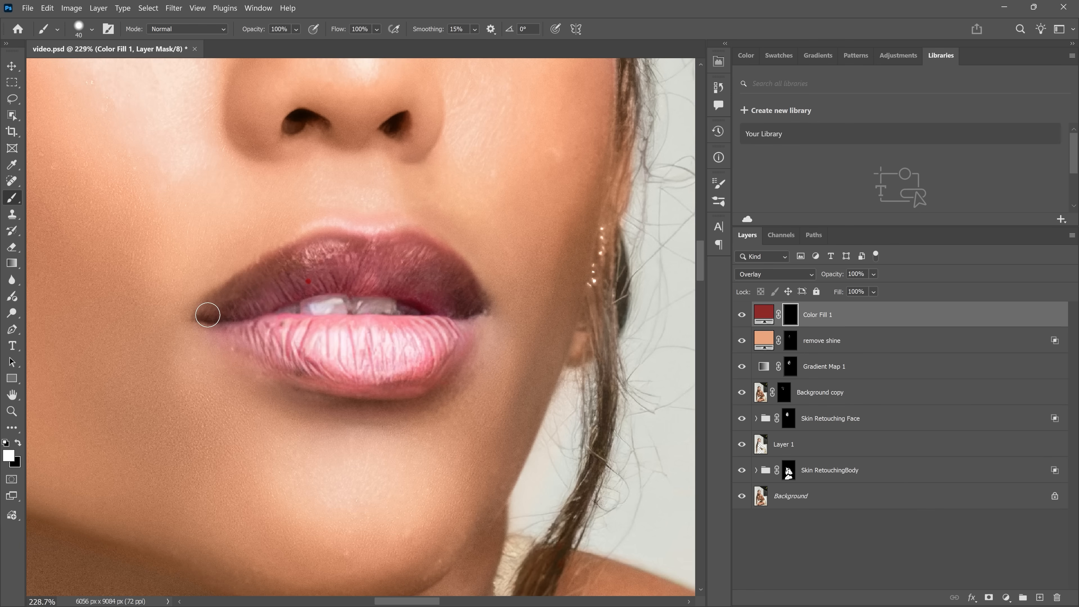
mouse_move(207, 314)
left_mouse_down()
mouse_move(267, 270)
mouse_move(344, 245)
mouse_move(415, 248)
mouse_move(450, 268)
mouse_move(469, 302)
mouse_move(316, 278)
mouse_move(220, 315)
mouse_move(360, 265)
mouse_move(451, 291)
left_mouse_up()
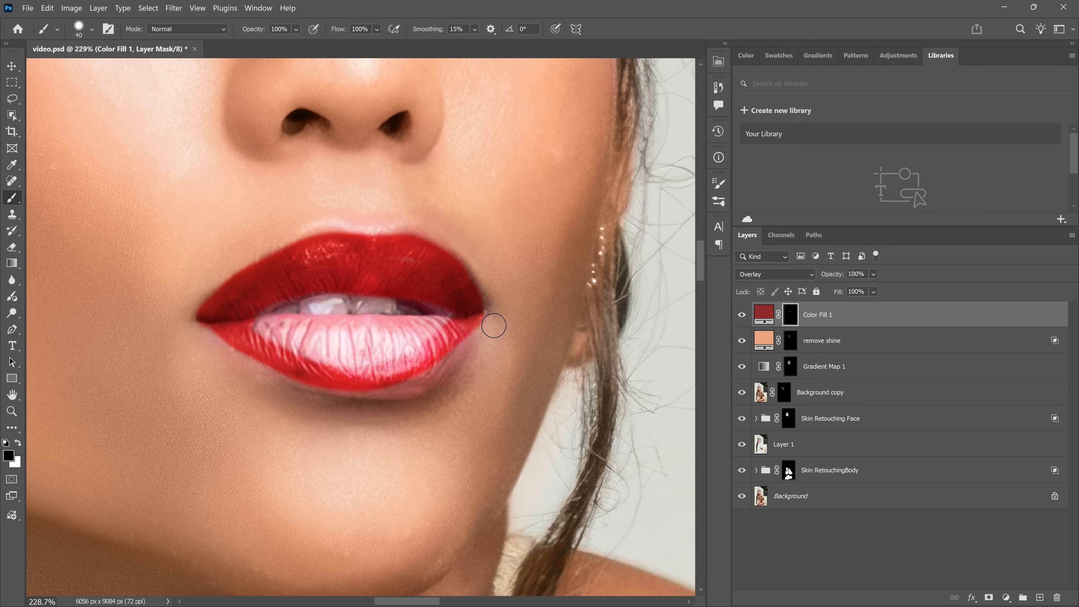
key("x")
mouse_move(437, 335)
left_mouse_down()
mouse_move(288, 336)
mouse_move(403, 357)
mouse_move(459, 340)
mouse_move(258, 302)
left_mouse_up()
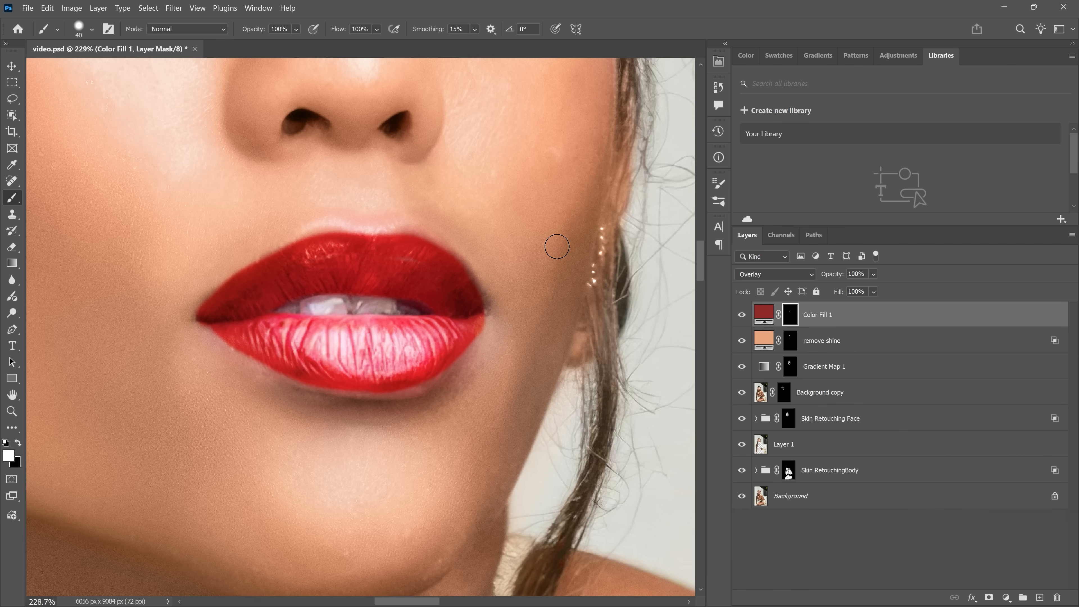
Step: Feather the red fill's mask by 9.3 px and lower the layer's opacity to 55%
double_click(790, 315)
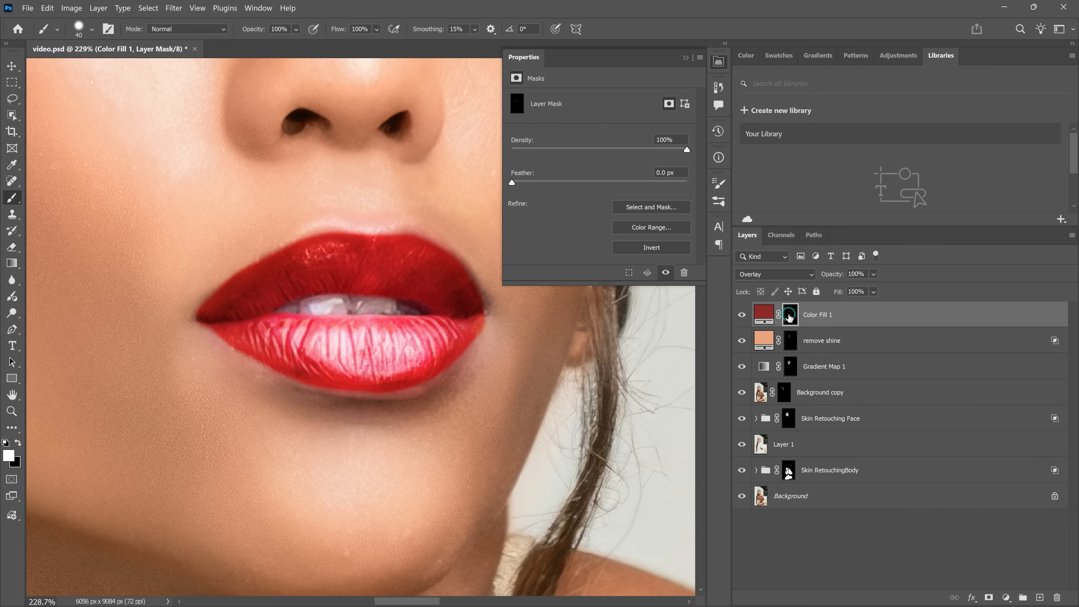
left_click_drag(552, 186, 581, 193)
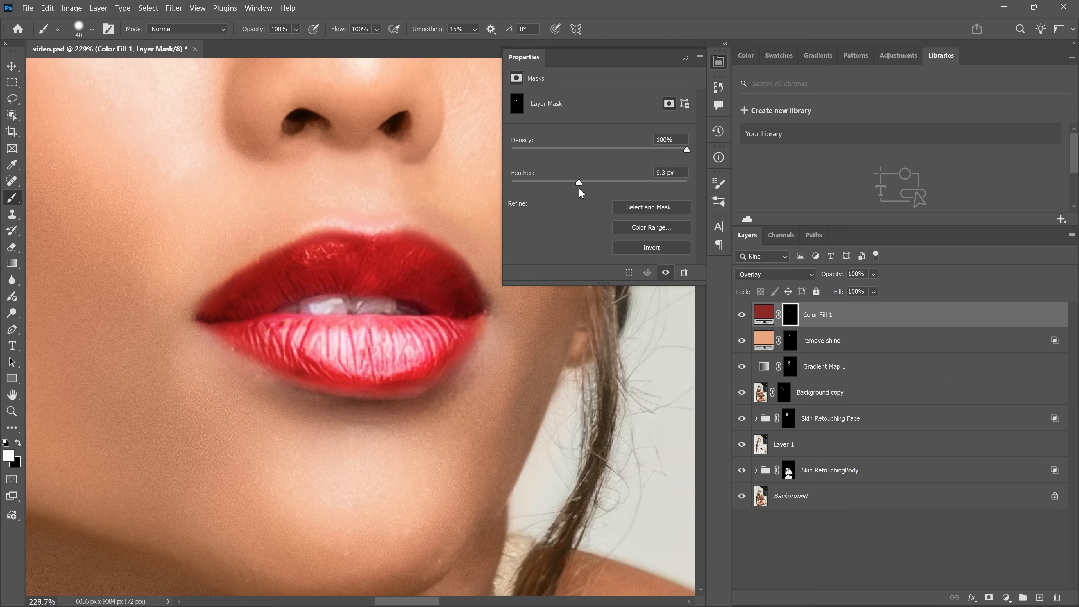
left_click(718, 64)
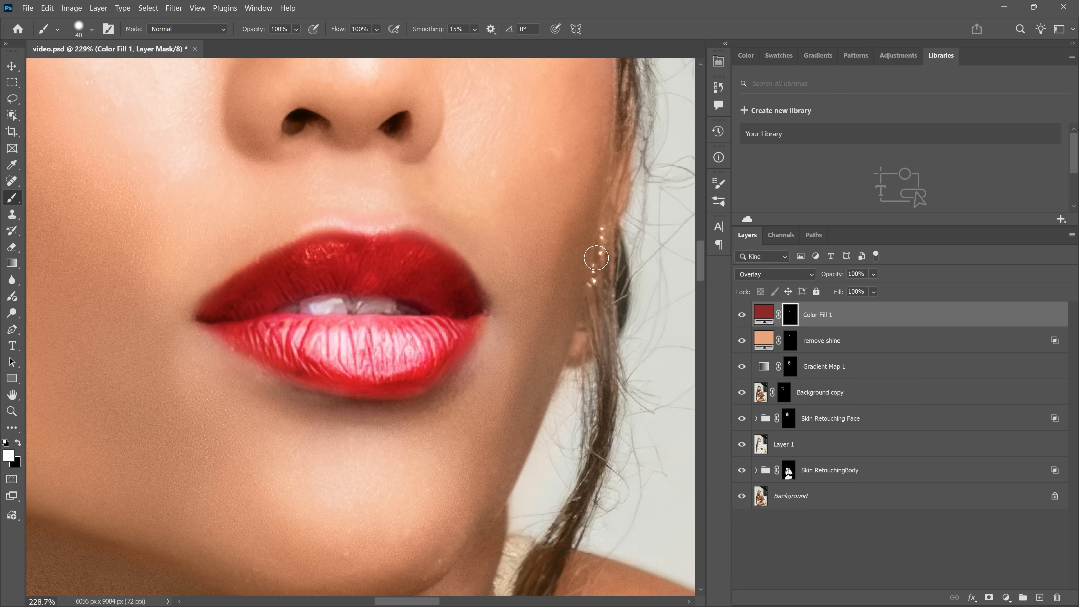
left_click(874, 274)
left_click(891, 288)
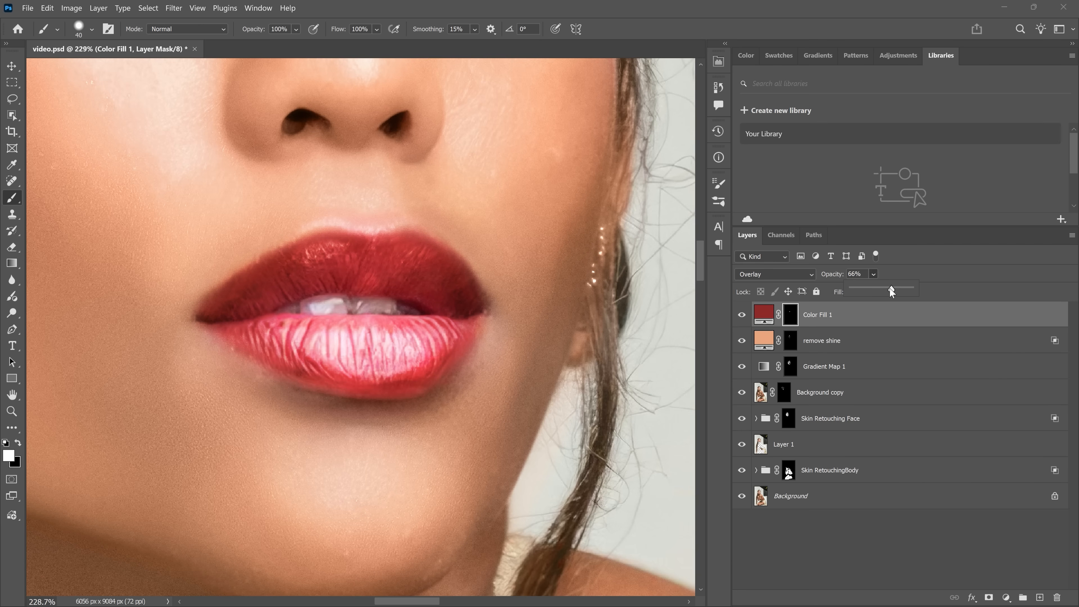
left_click_drag(881, 288, 884, 289)
Step: Convert the red fill layer to a smart object, apply a 4.4 px Gaussian Blur, and compare the lips with it hidden and shown
left_click(763, 315)
left_click(174, 8)
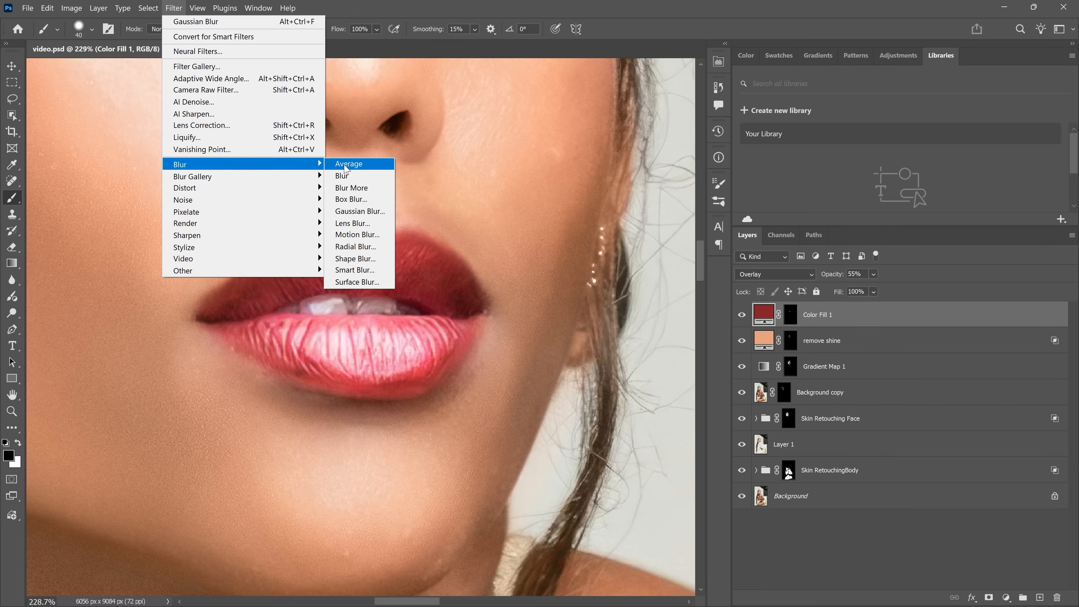
left_click(345, 212)
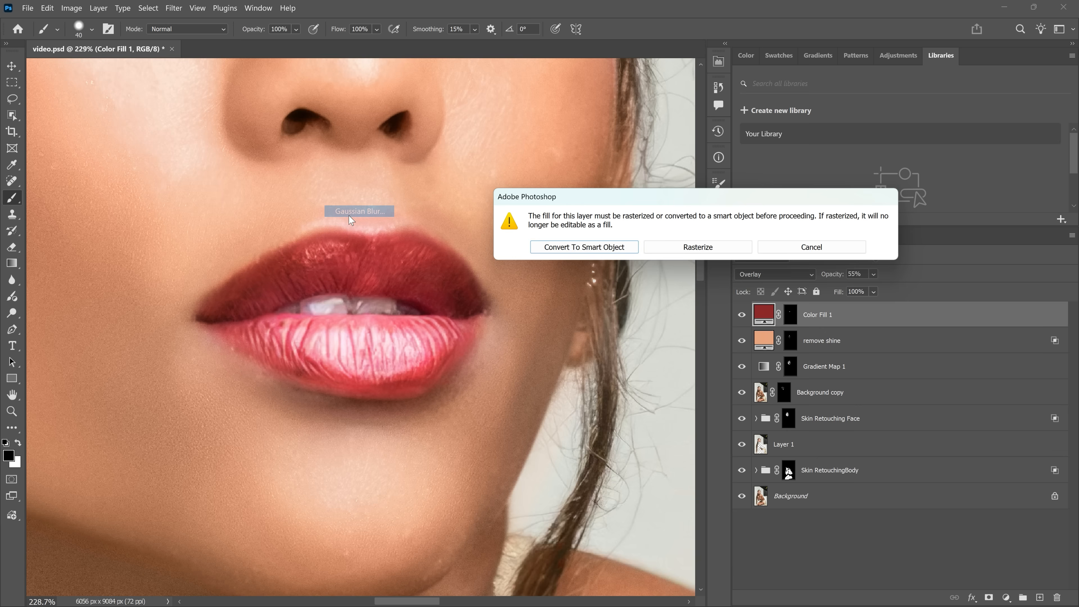
left_click(577, 252)
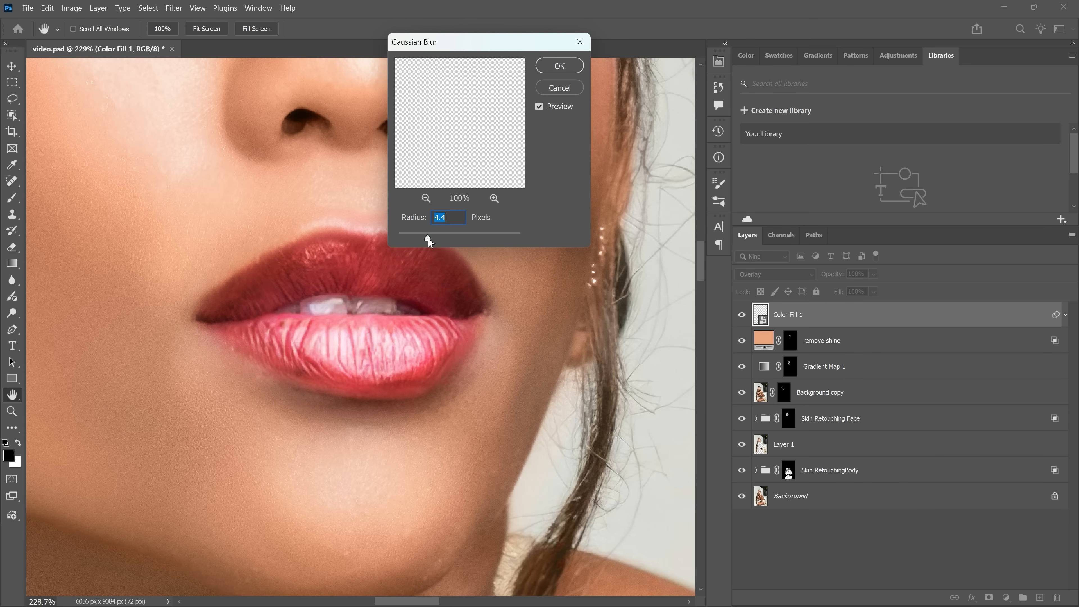
left_click(559, 66)
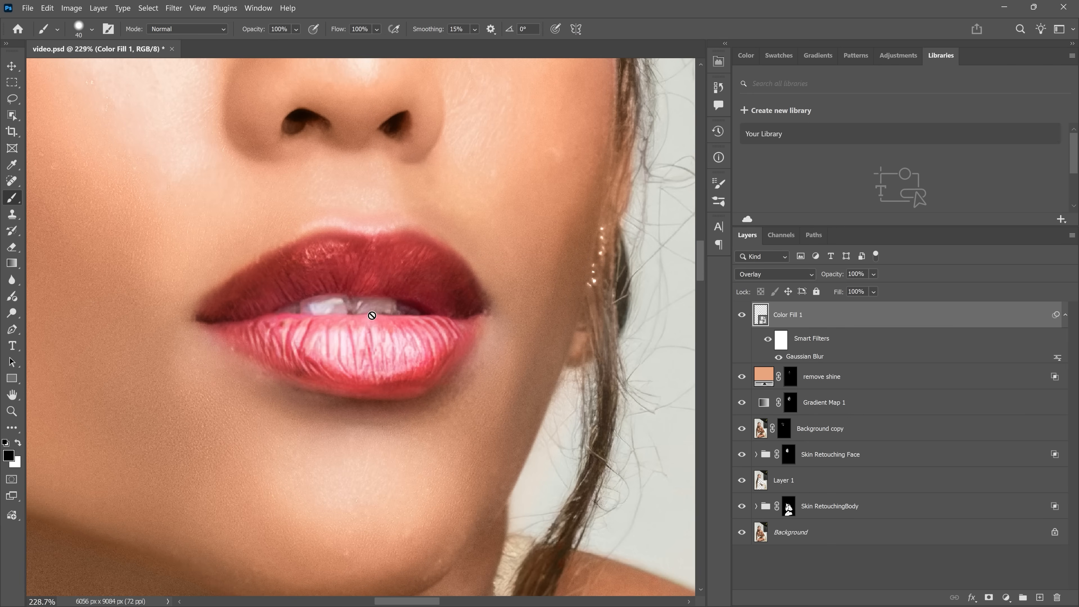
left_click(742, 316)
left_click(742, 315)
Step: Duplicate the Background layer, move the copy to the top of the stack, and give it an inverted black mask
left_click(819, 536)
key("ctrl+j")
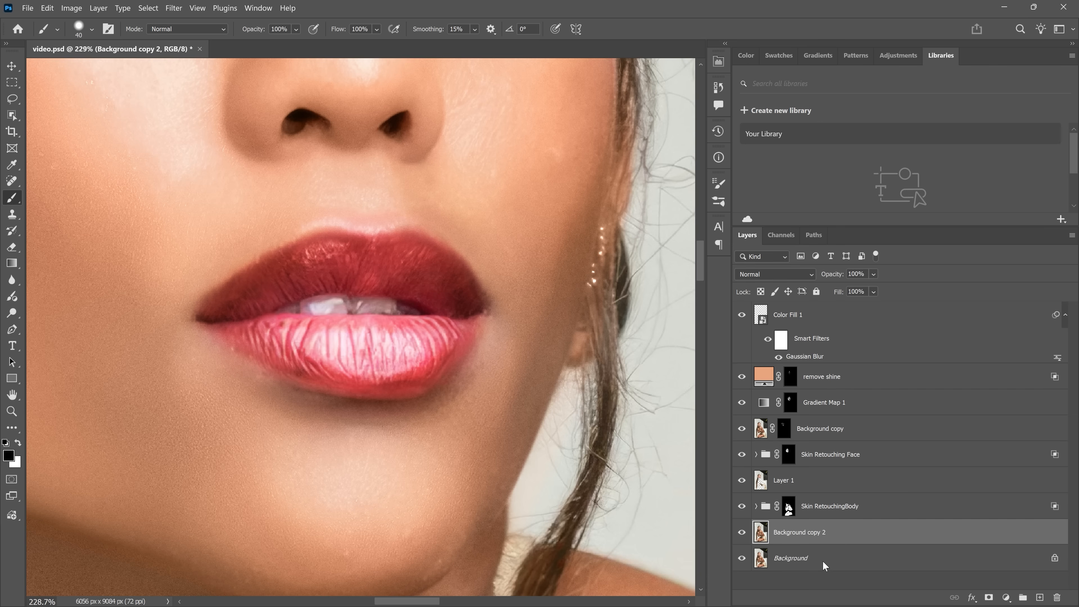
left_click_drag(831, 534, 793, 309)
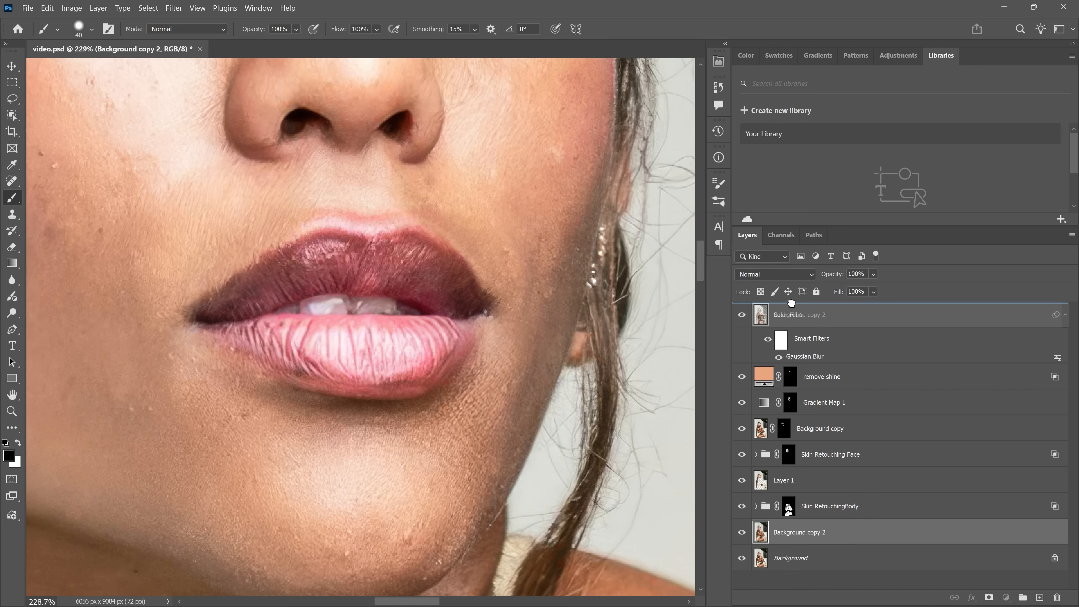
left_click(988, 598)
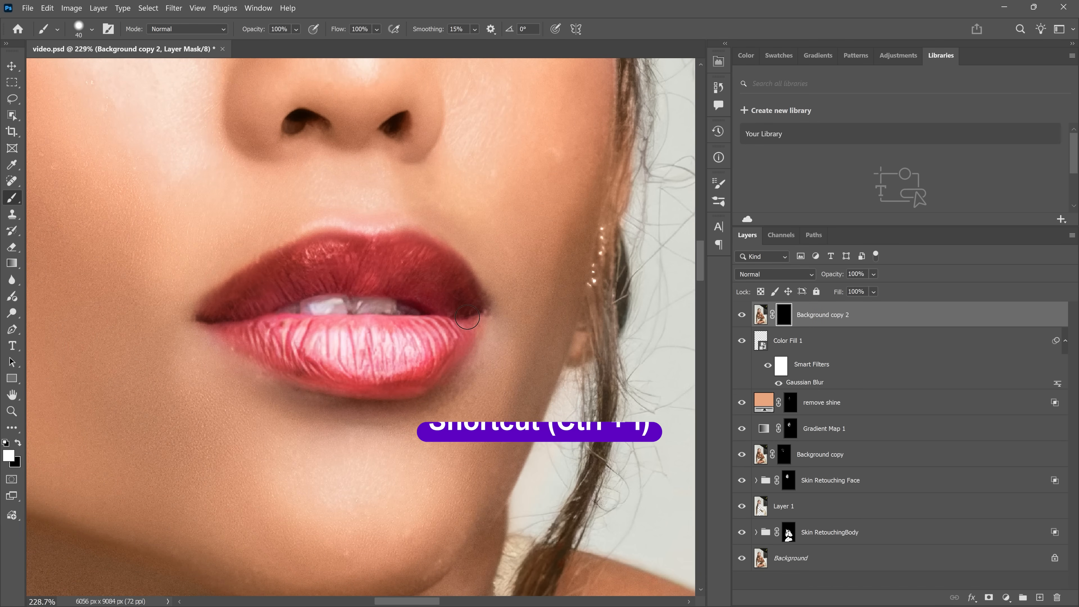
Step: Reveal the original teeth on the top copy's mask with a white 9 px, 100% hardness brush, and compare the lip layers hidden and shown
scroll(330, 295, "up", 9)
right_click(265, 273)
left_click_drag(368, 334, 408, 334)
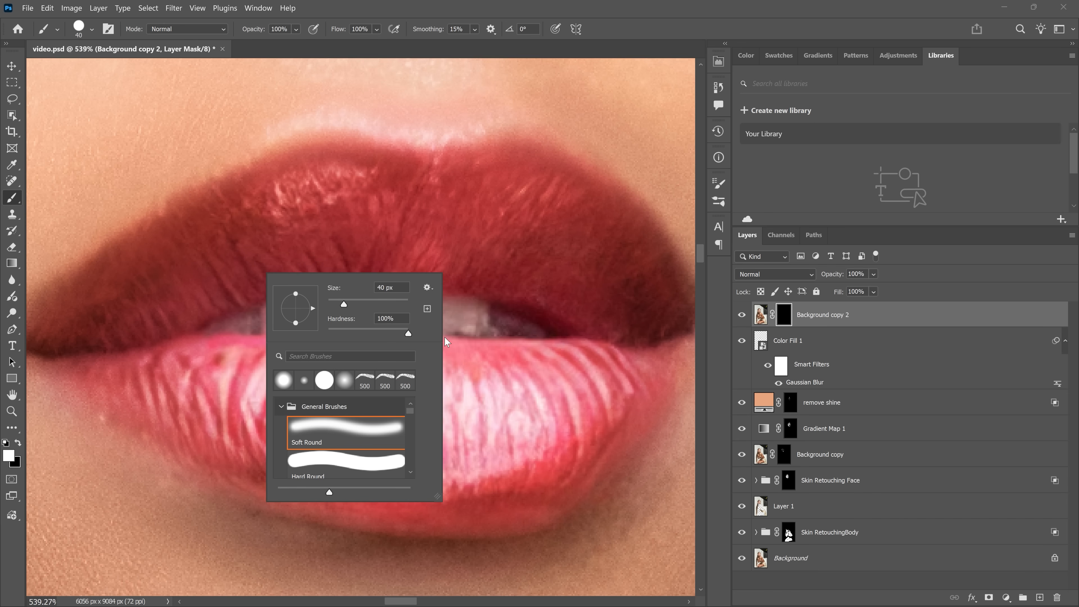
left_click(19, 442)
left_click(18, 442)
key("bracketleft")
key("bracketleft")
key("bracketleft")
key("bracketleft")
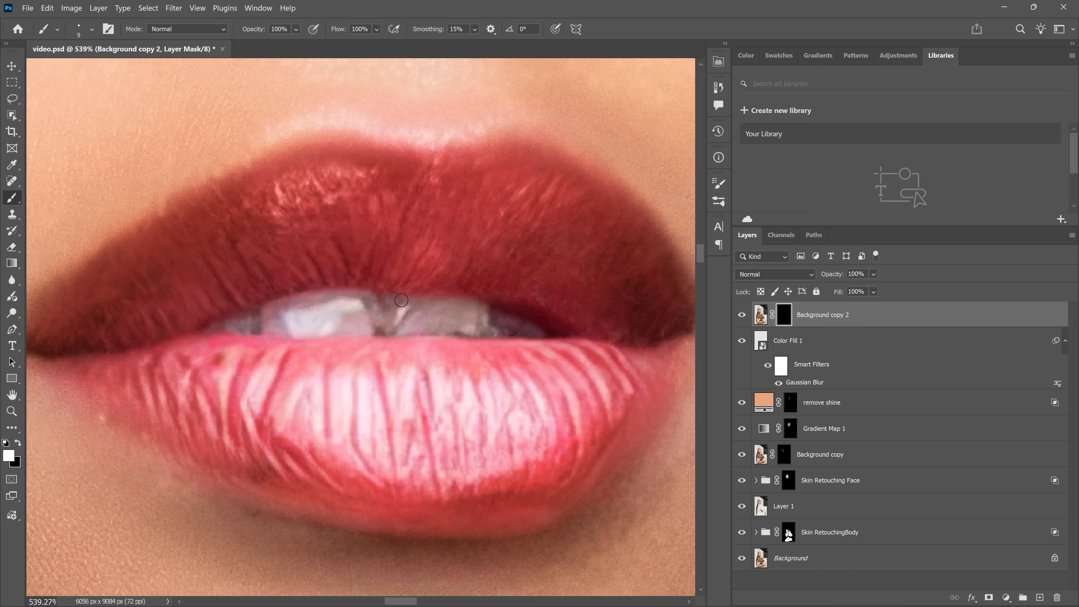
scroll(406, 319, "down", 18)
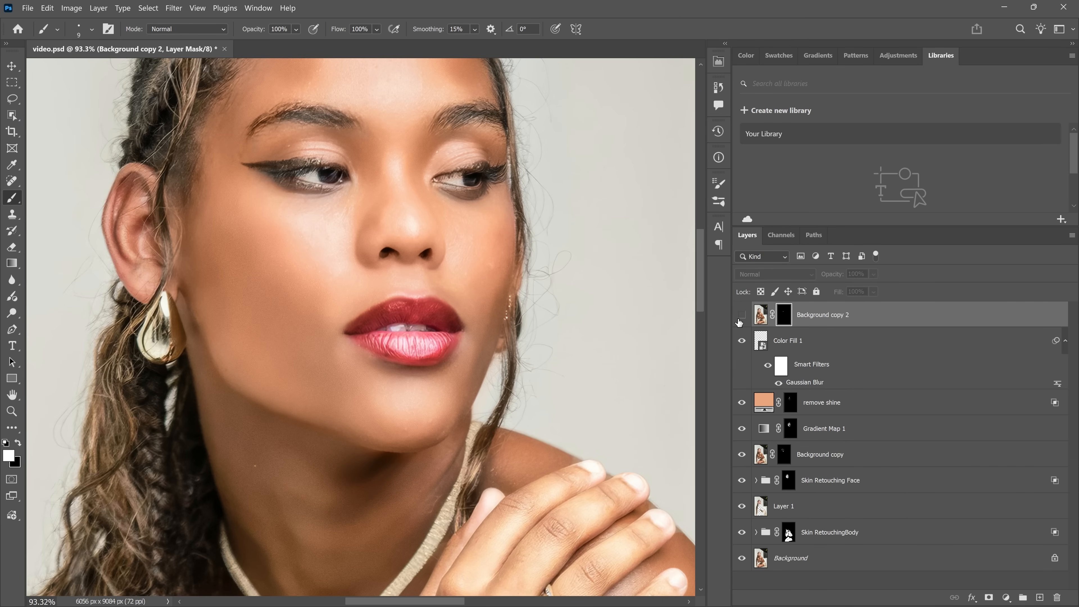
left_click(741, 341)
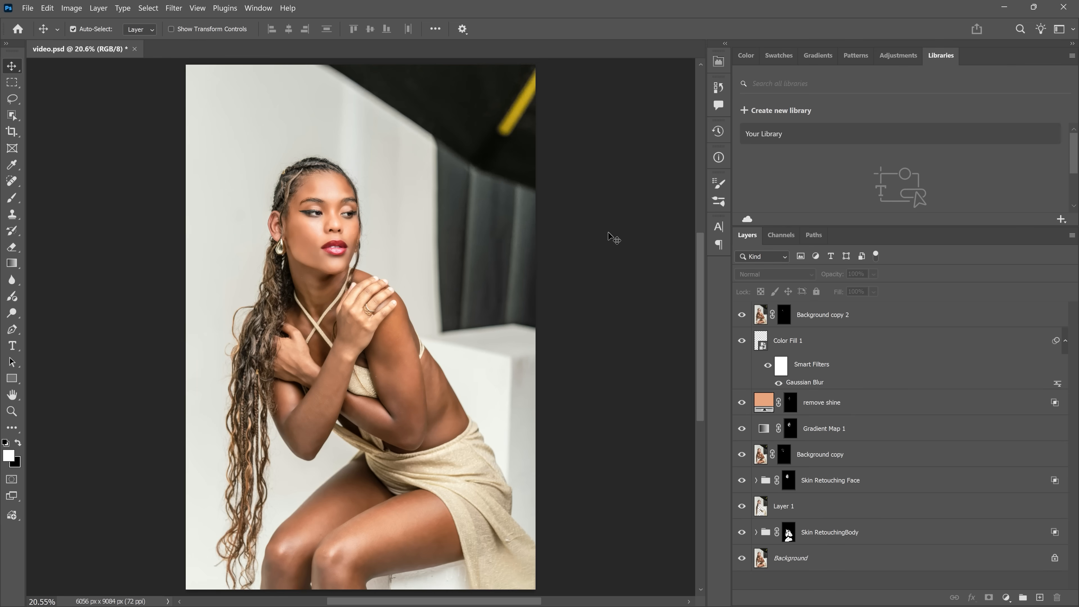
Step: Stamp all visible layers into a new top layer and convert it to a smart object
left_click(886, 319)
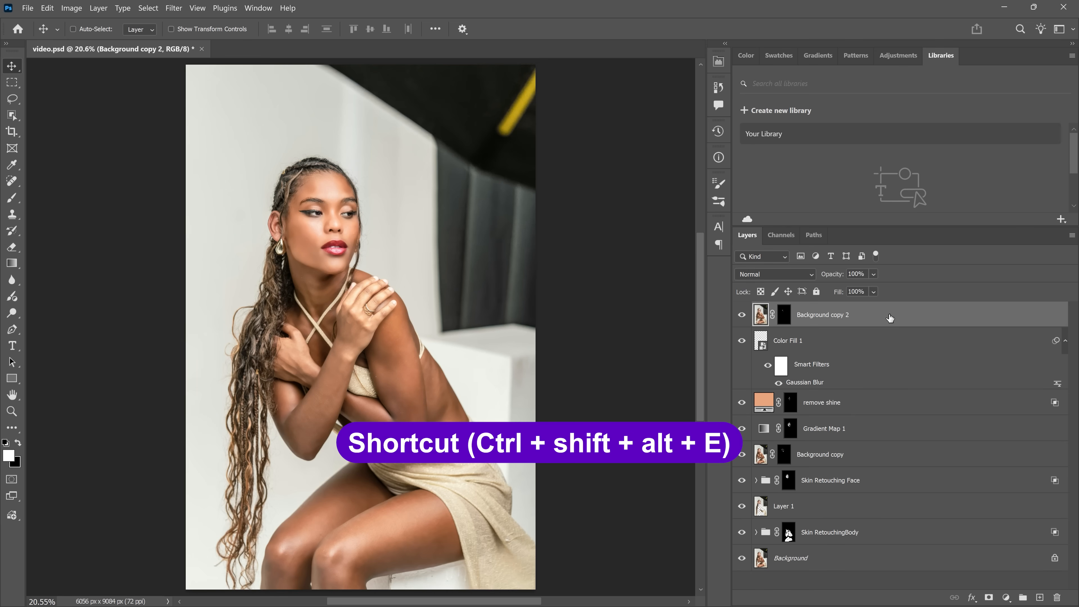
key("ctrl+shift+alt+e")
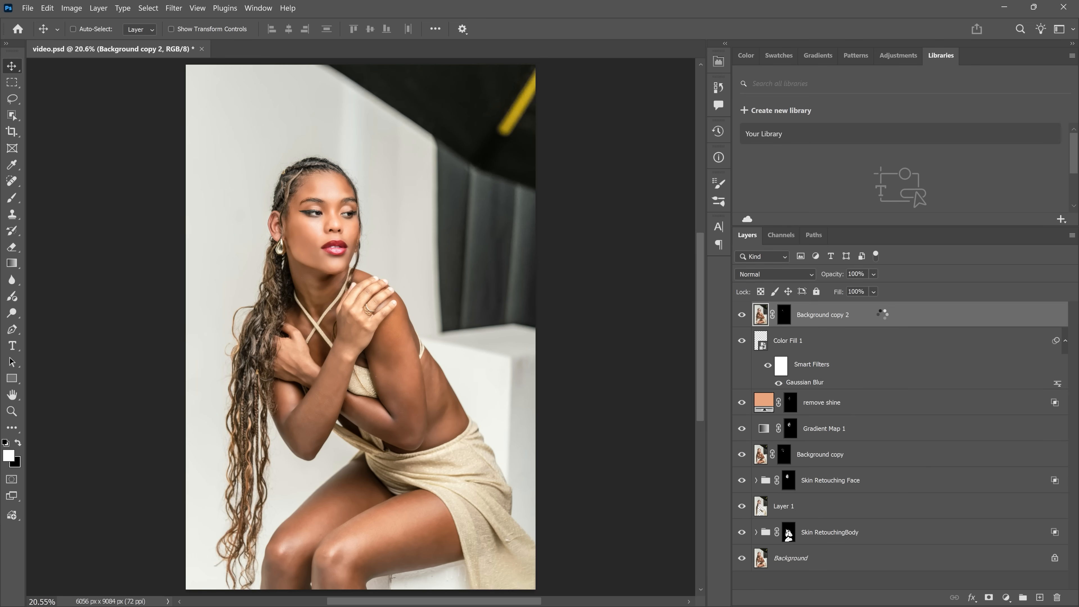
right_click(811, 315)
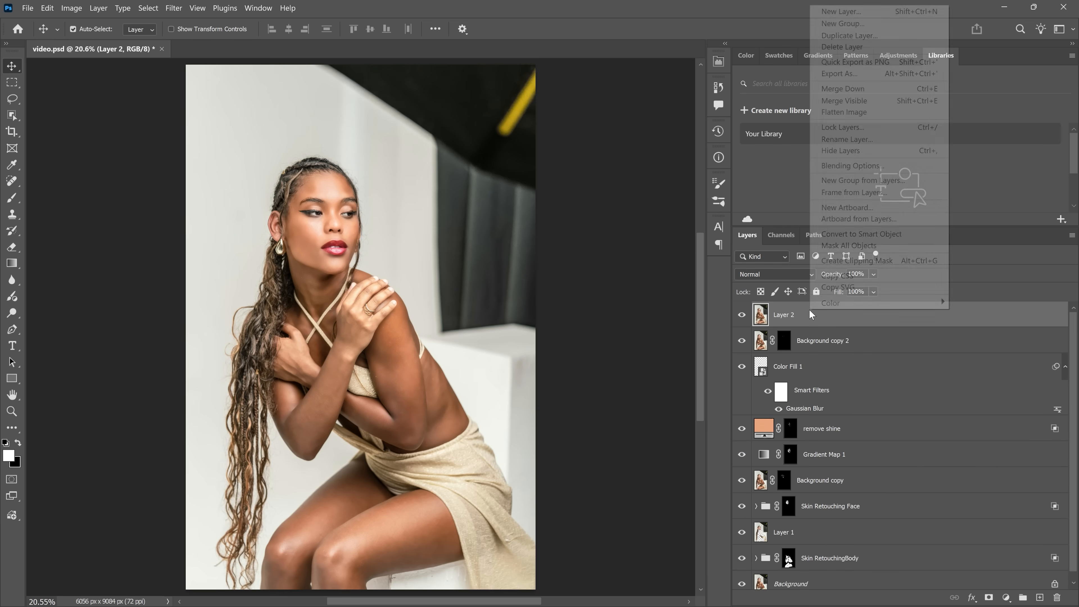
left_click(851, 234)
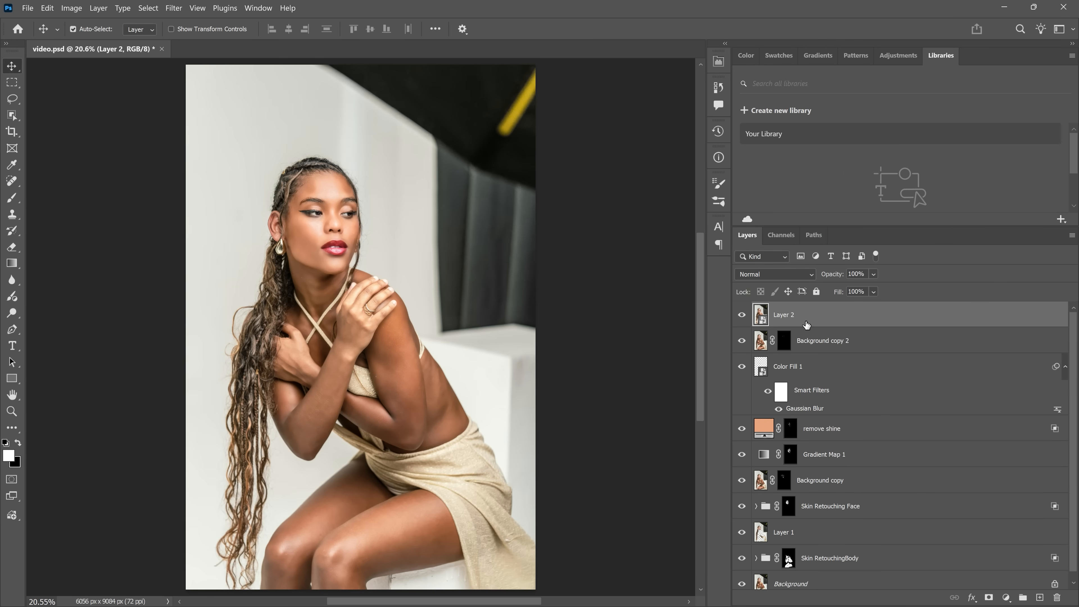
Step: Start a Camera Raw Filter on the top smart object with exposure +0.15, contrast +9, highlights -7 and shadows -8
left_click(173, 8)
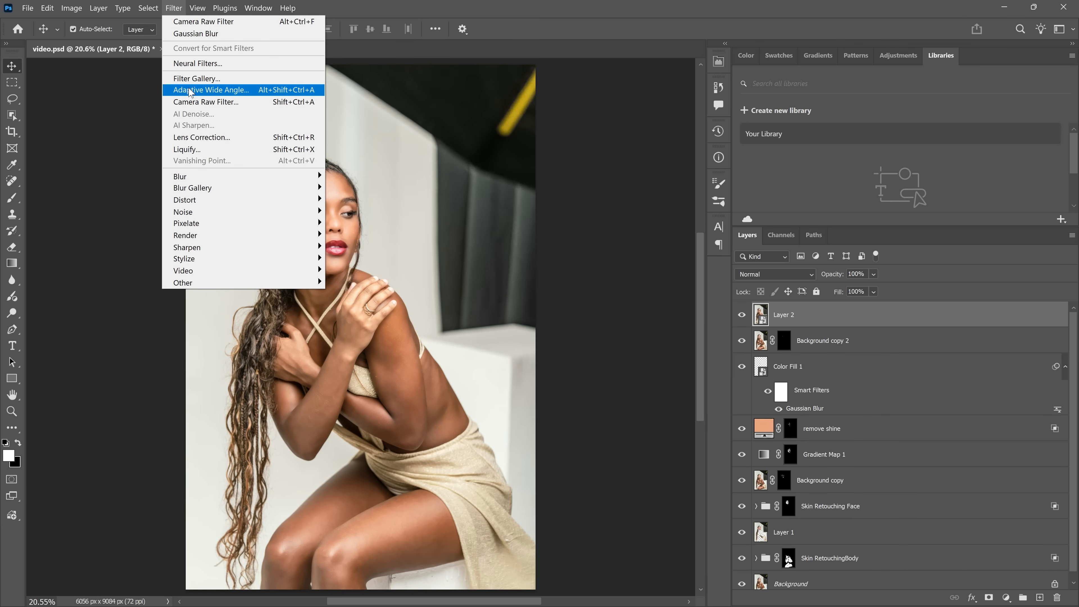
left_click(209, 106)
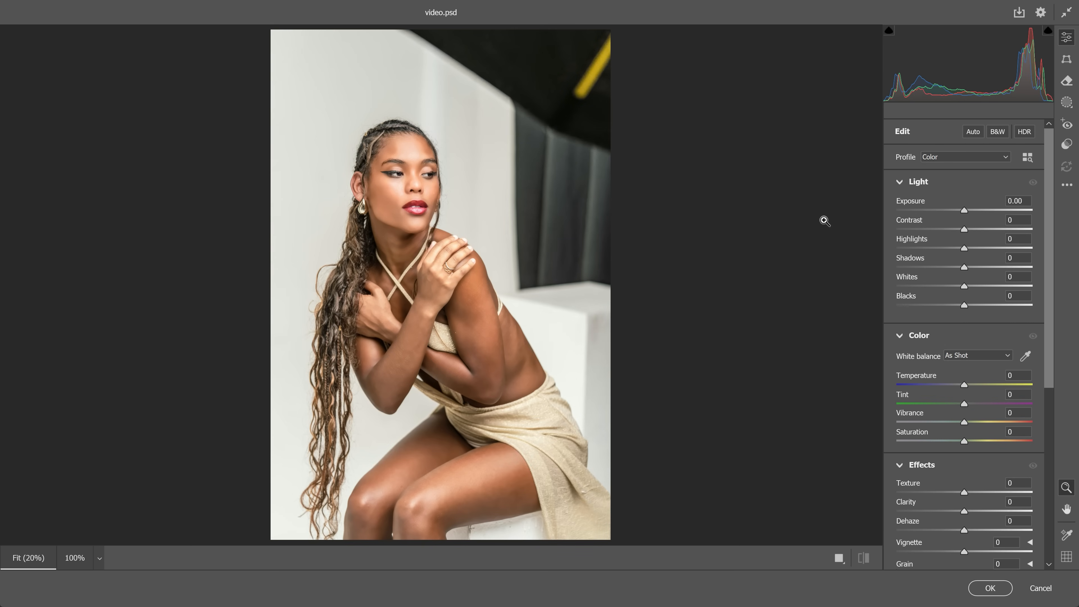
left_click_drag(962, 212, 960, 267)
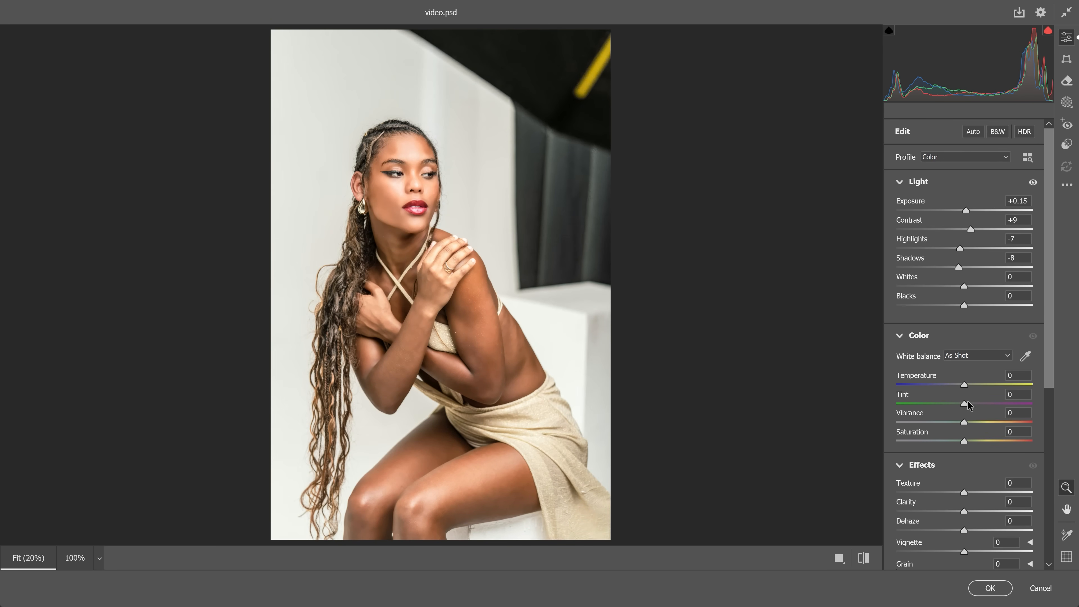
Step: Set texture to +17, clarity to -12 and dehaze to +7, add some sharpening, and apply the filter
scroll(967, 405, "down", 2)
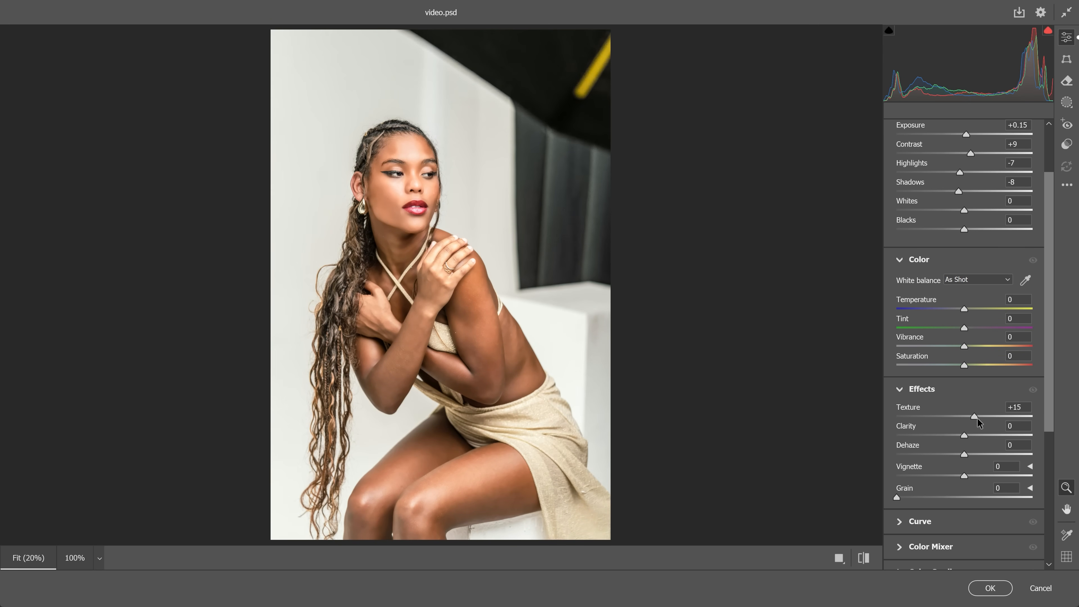
left_click_drag(968, 456, 973, 455)
scroll(934, 408, "down", 6)
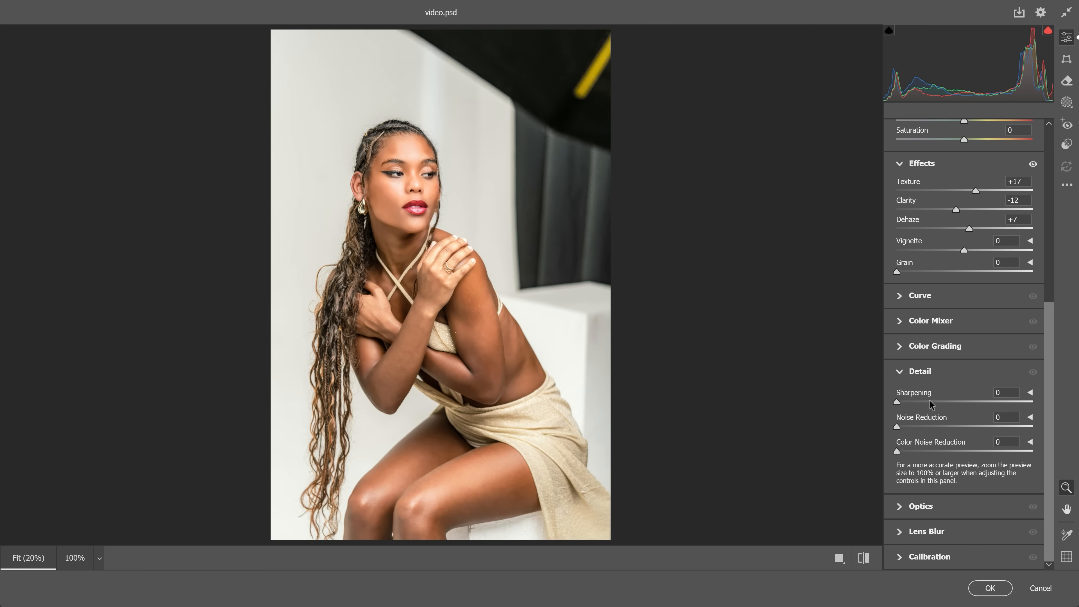
left_click_drag(907, 402, 926, 402)
left_click(989, 588)
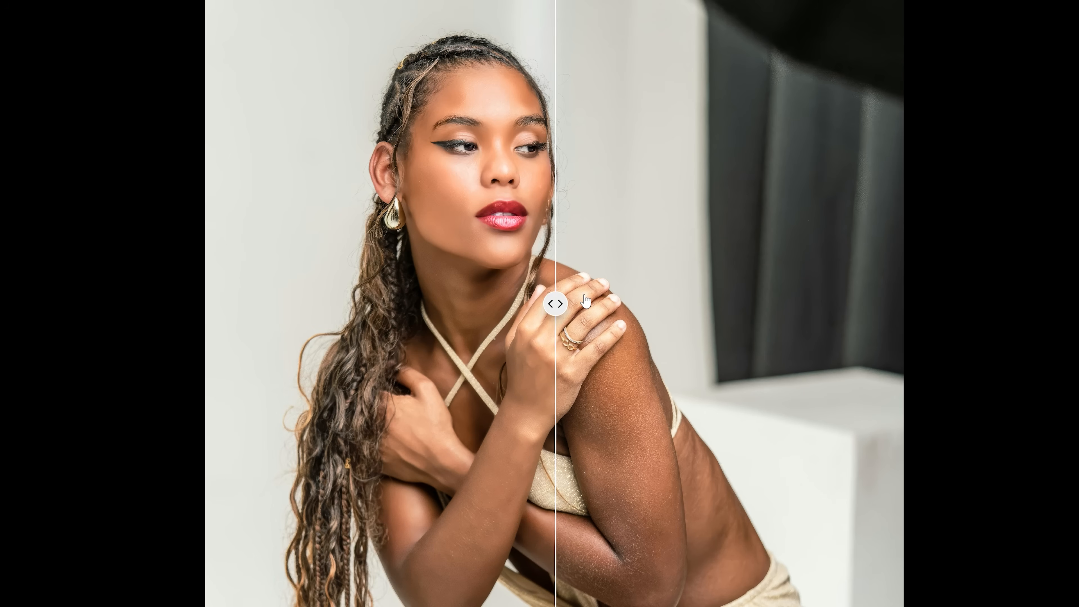
Step: Compare the retouched portrait with the original by sweeping the before/after divider across the image
left_click_drag(731, 294, 474, 314)
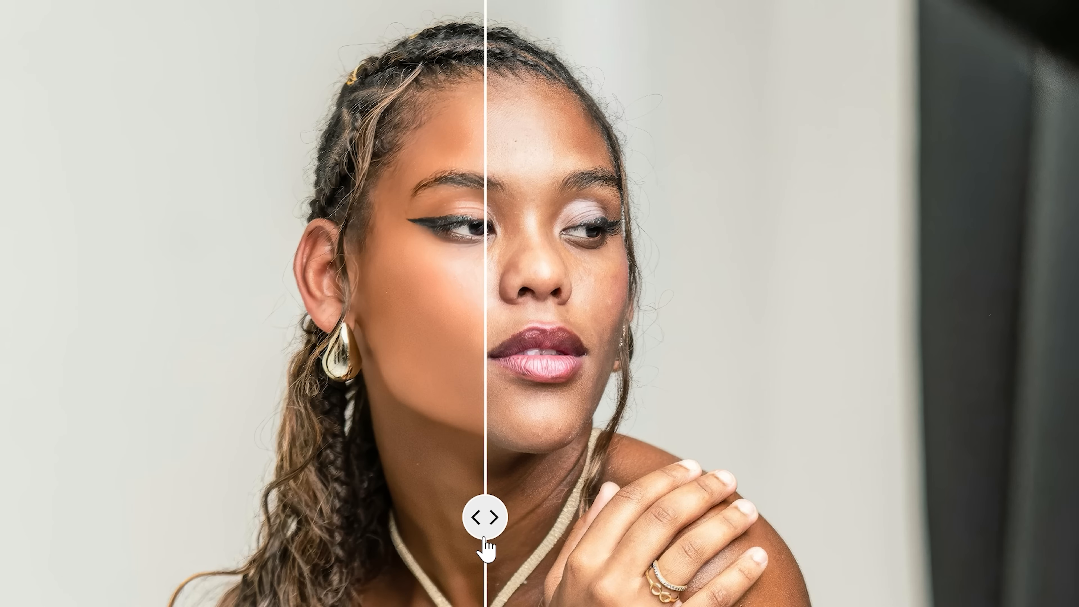
left_click_drag(486, 548, 271, 573)
left_click_drag(271, 438, 1004, 73)
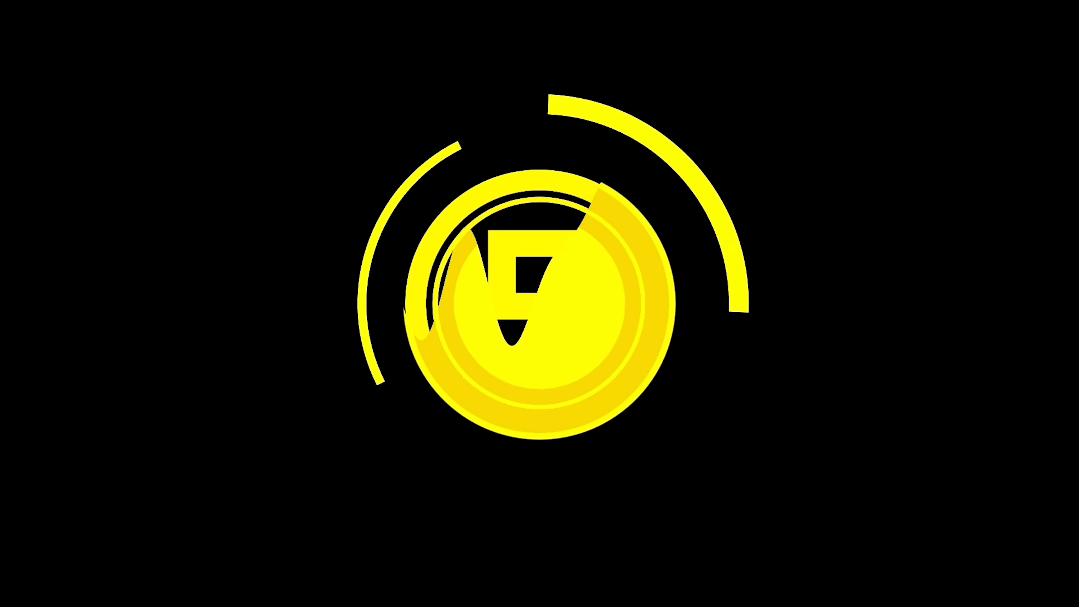